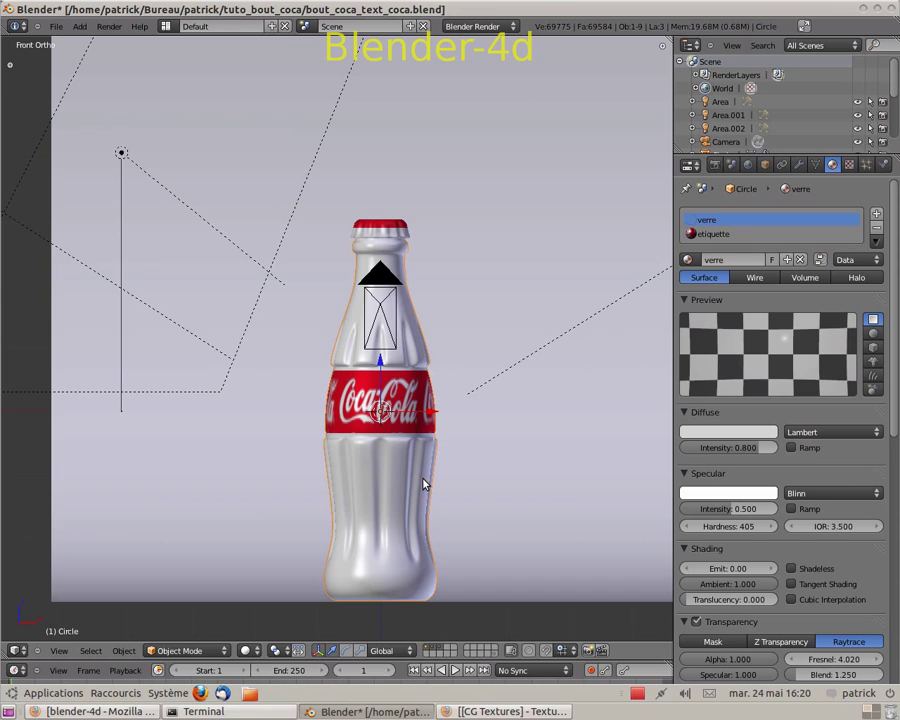
- Switch to Firefox and open the Grungemaps0043 texture from the Grungemaps subcategory of Grunge on CG Textures
{"action": "left_click", "coordinate": [503, 712]}
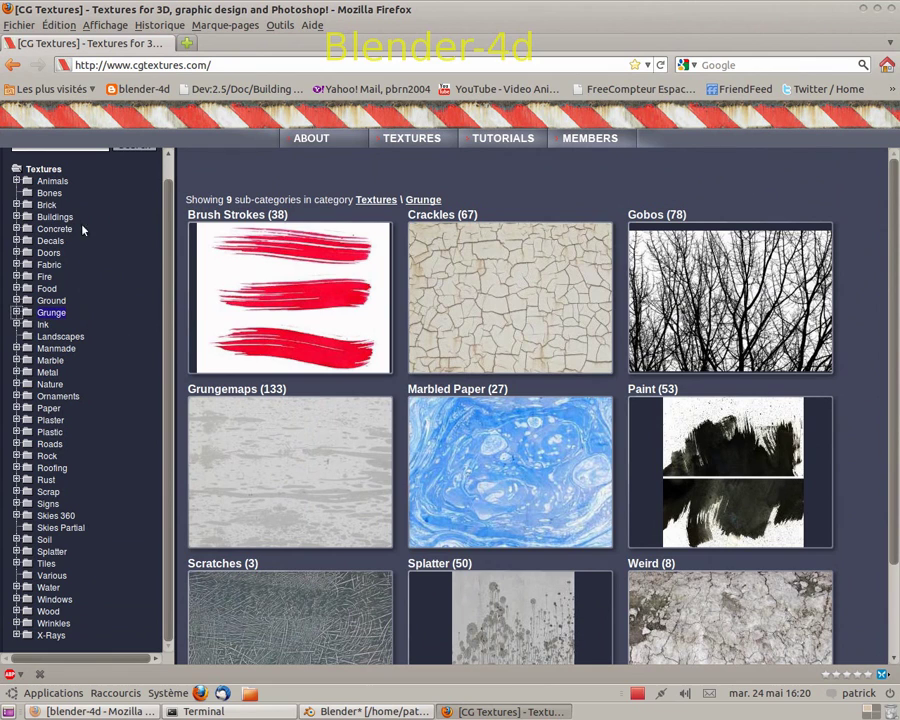
{"action": "left_click", "coordinate": [48, 313]}
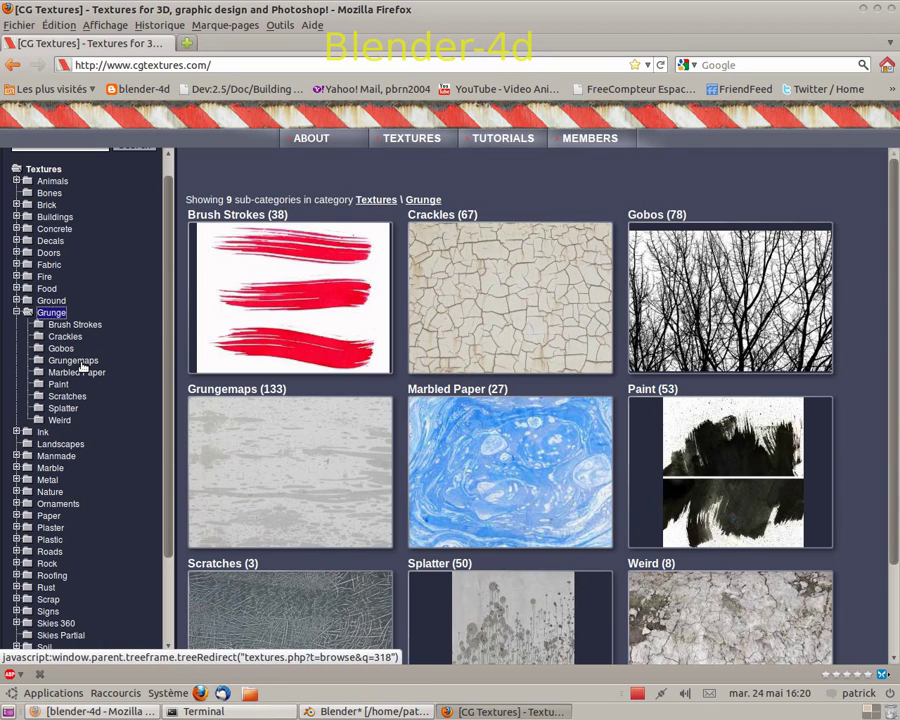
{"action": "left_click", "coordinate": [80, 362]}
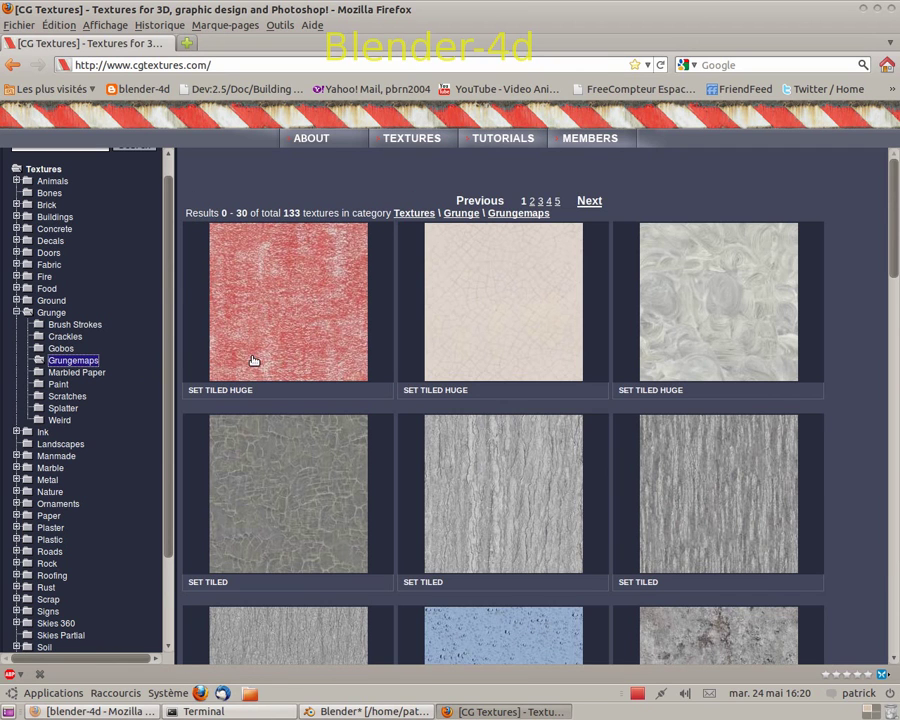
{"action": "scroll", "coordinate": [700, 355], "scroll_direction": "down", "scroll_amount": 3}
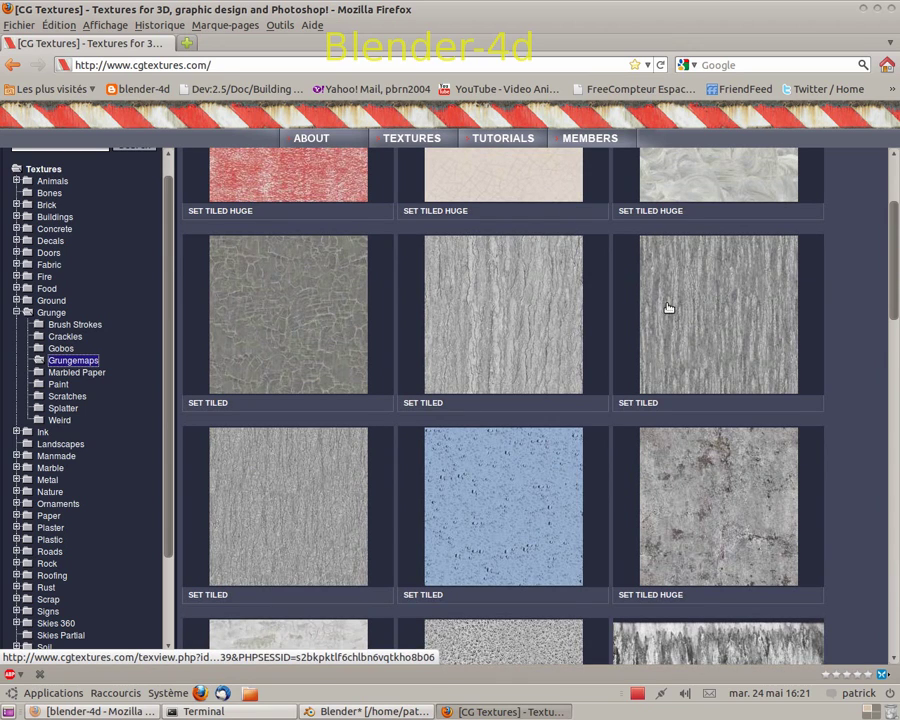
{"action": "scroll", "coordinate": [640, 330], "scroll_direction": "down", "scroll_amount": 3}
{"action": "scroll", "coordinate": [600, 345], "scroll_direction": "up", "scroll_amount": 4}
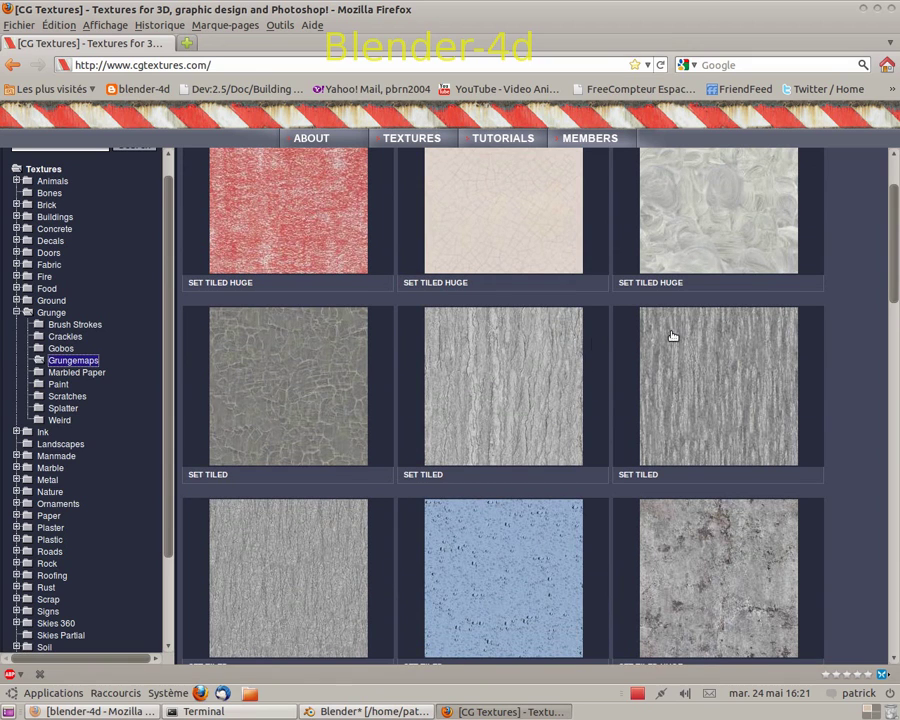
{"action": "left_click", "coordinate": [514, 401]}
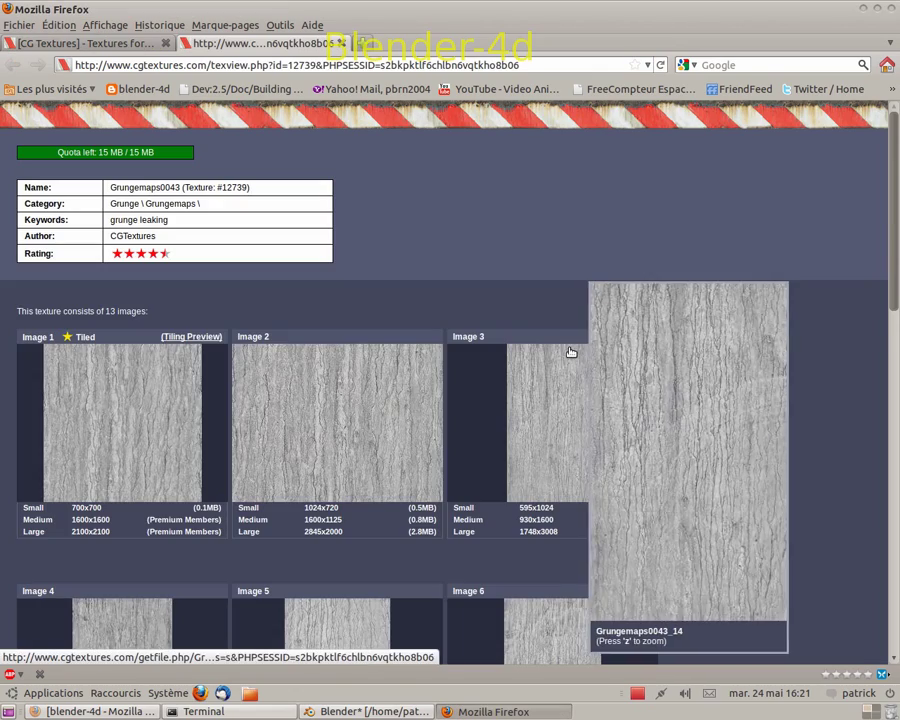
- Download the small 1024x720 version of Image 2 as a saved file and dismiss the downloads window
{"action": "scroll", "coordinate": [345, 431], "scroll_direction": "down", "scroll_amount": 3}
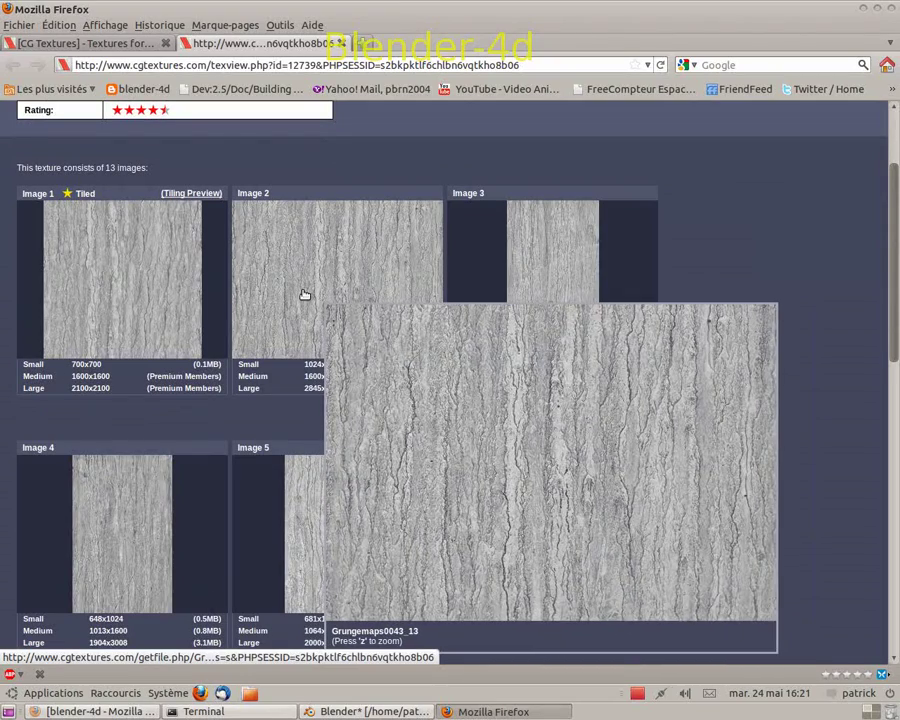
{"action": "left_click", "coordinate": [296, 312]}
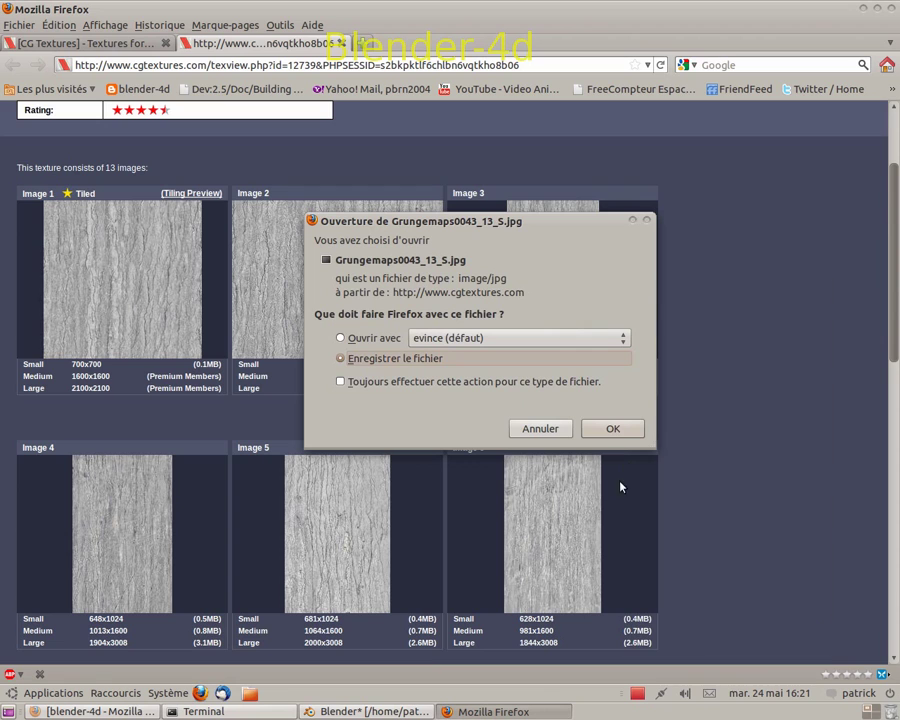
{"action": "left_click", "coordinate": [612, 430]}
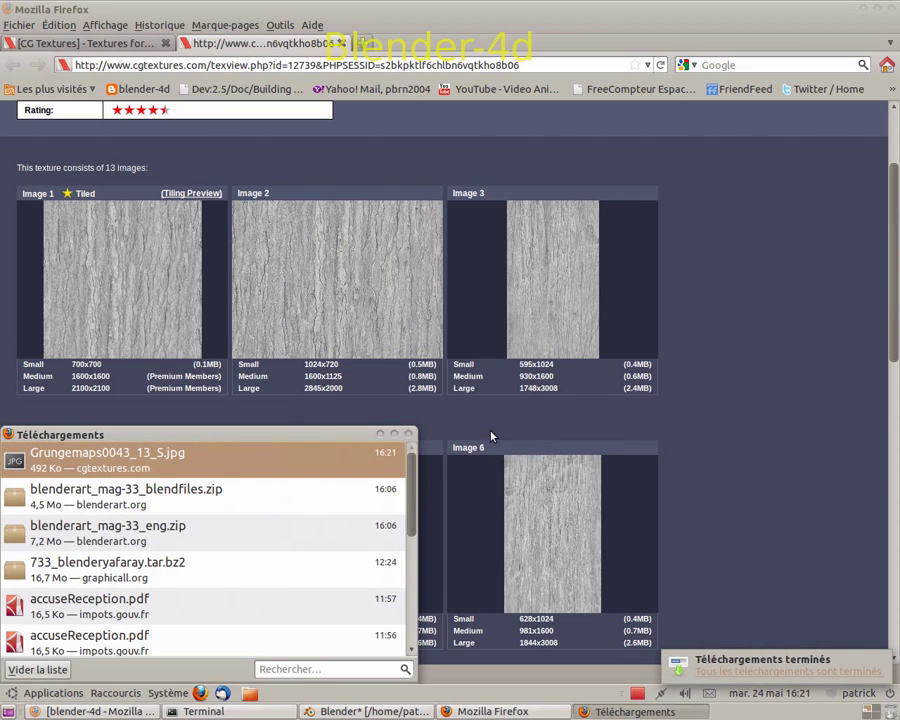
{"action": "left_click", "coordinate": [408, 436]}
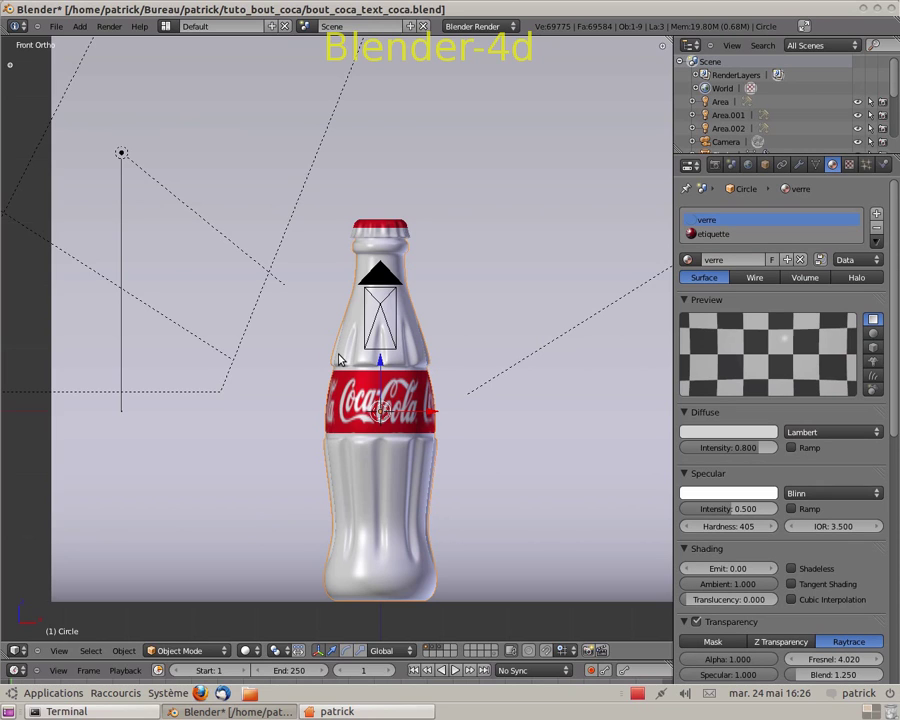
- Add a new texture to the bottle's verre material and name it buee
{"action": "left_click", "coordinate": [849, 166]}
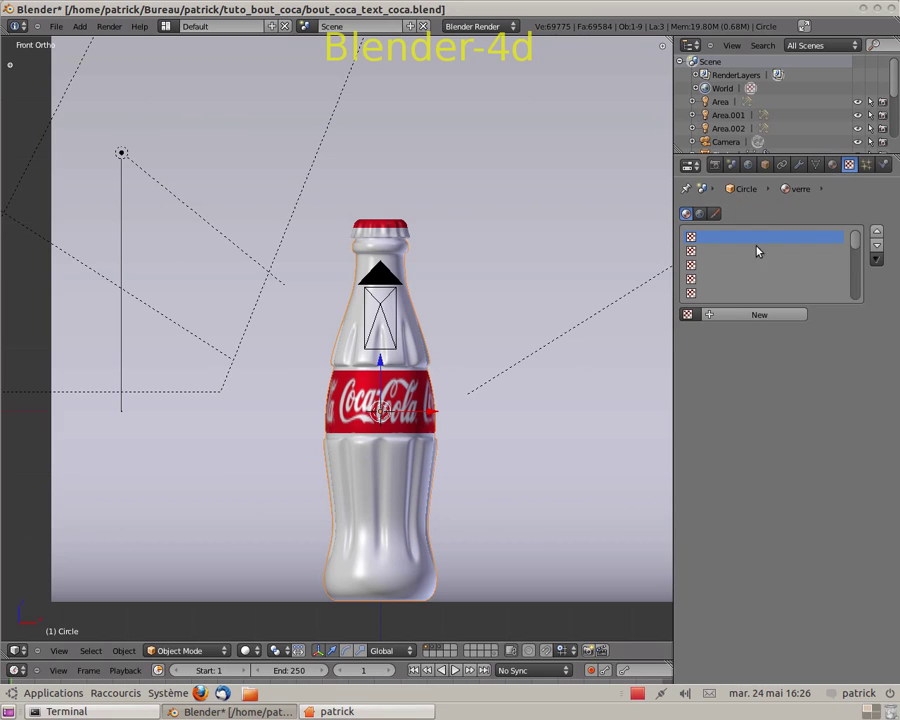
{"action": "left_click", "coordinate": [747, 316]}
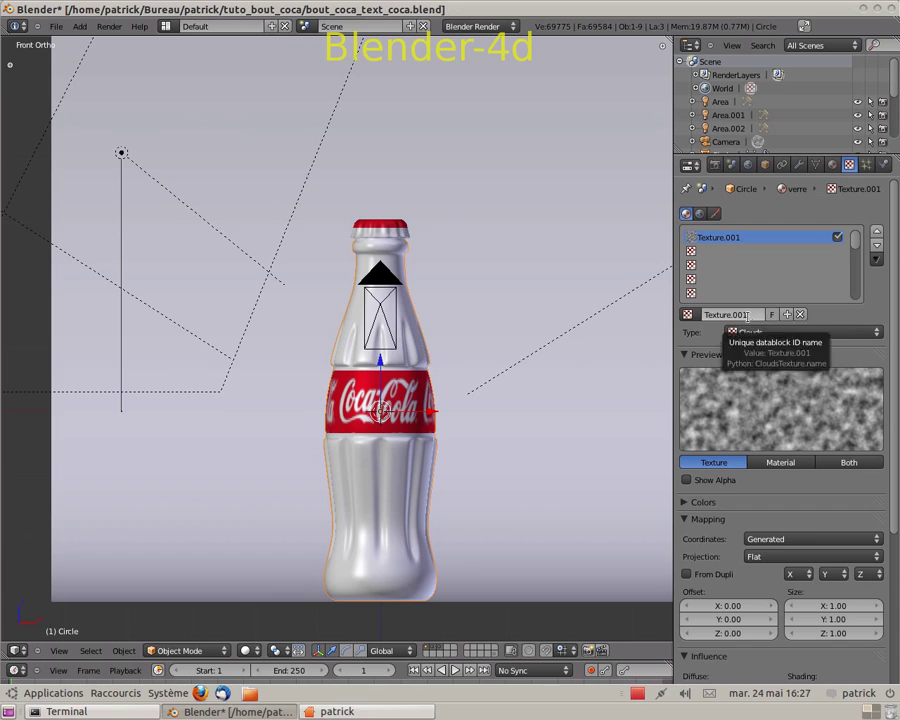
{"action": "left_click", "coordinate": [748, 316]}
{"action": "type", "text": "buee"}
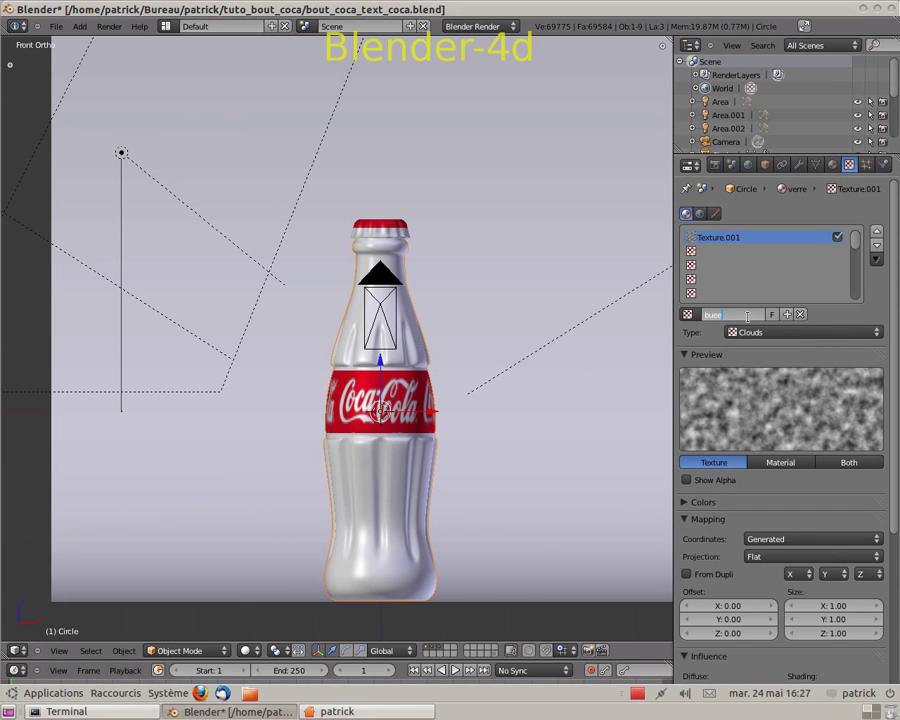
{"action": "key", "text": "Return"}
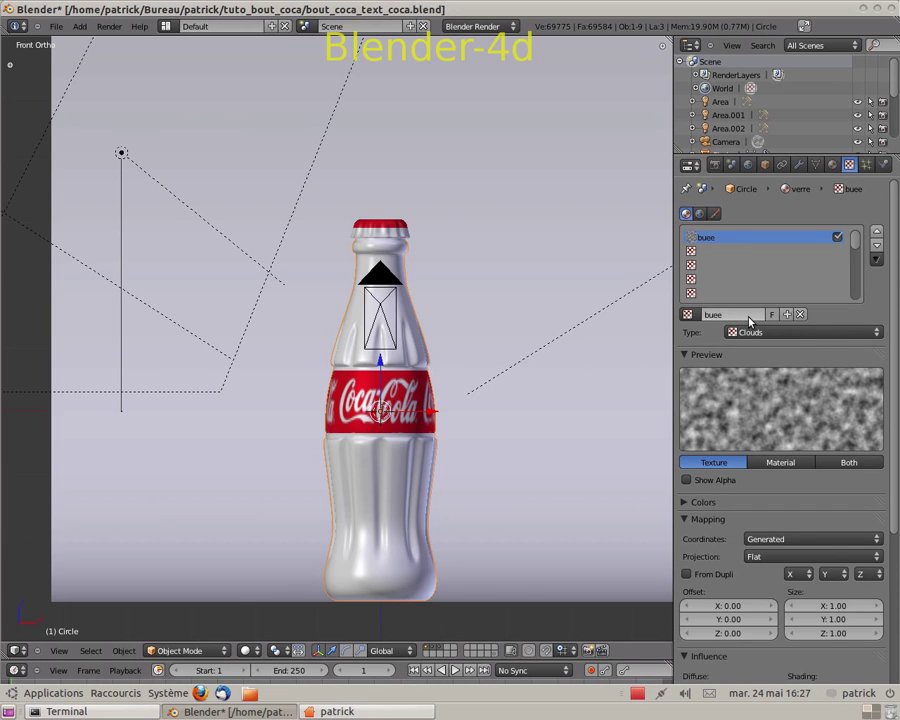
- Make buee an Image or Movie texture and load Grungemaps0043_1_M.jpg from the tuto_bout_coca folder, browsing it as thumbnails
{"action": "left_click", "coordinate": [876, 334]}
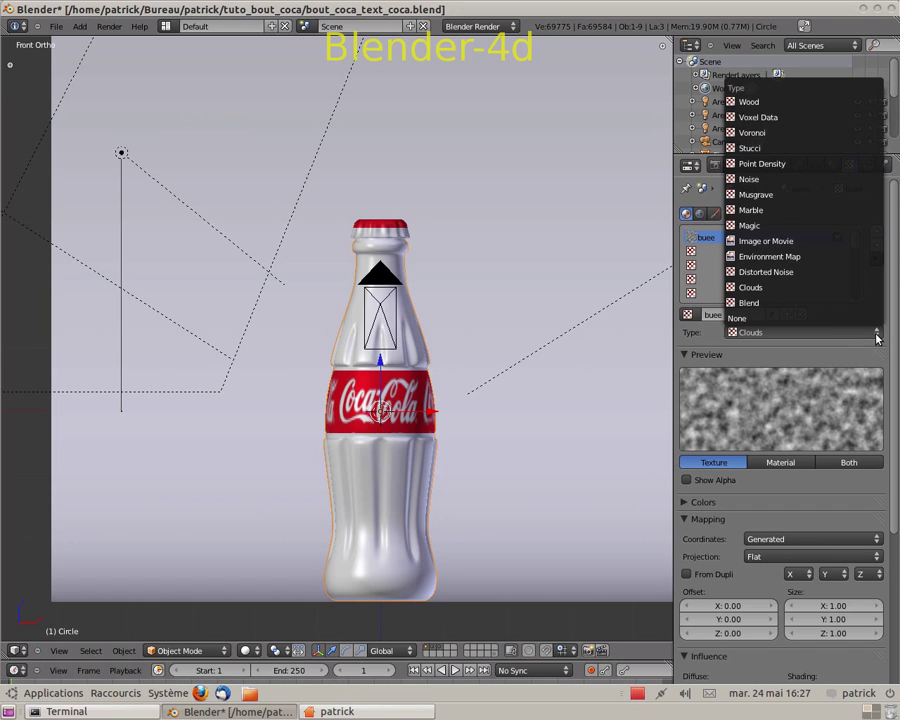
{"action": "left_click", "coordinate": [779, 248]}
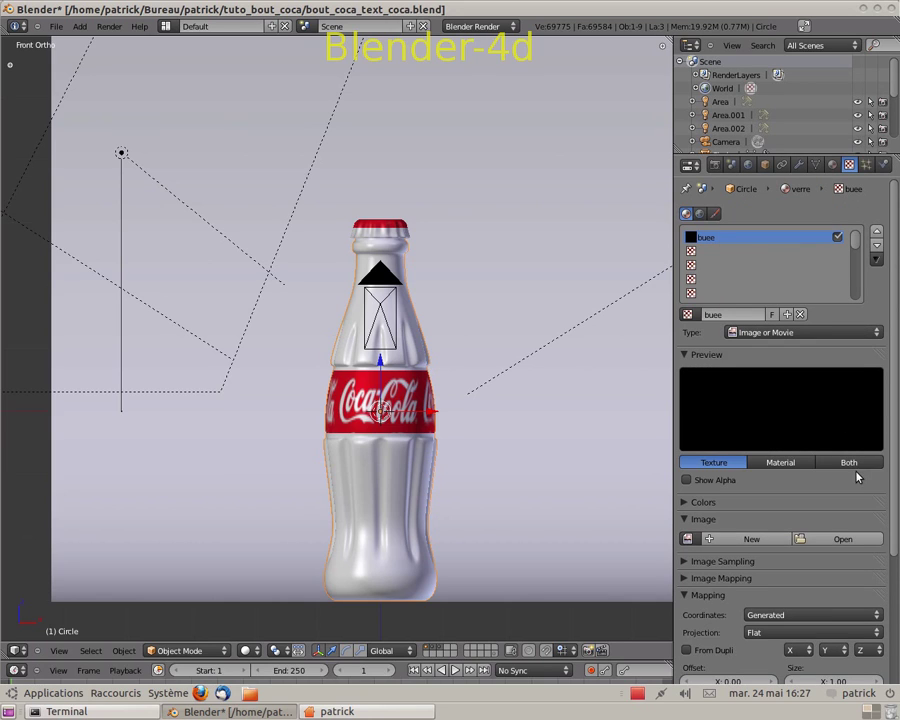
{"action": "left_click", "coordinate": [845, 541]}
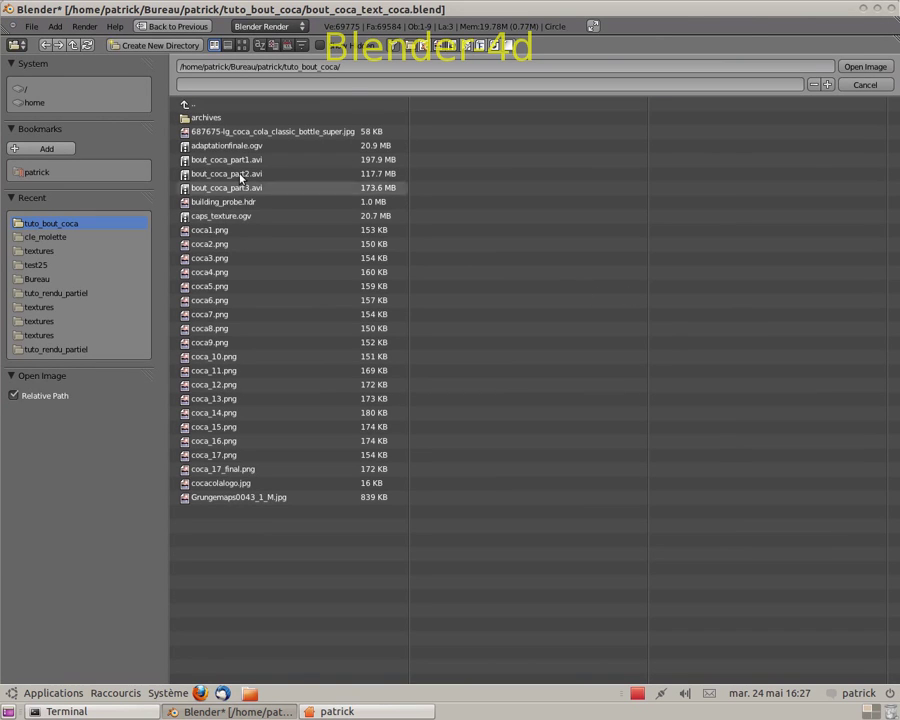
{"action": "left_click", "coordinate": [242, 45]}
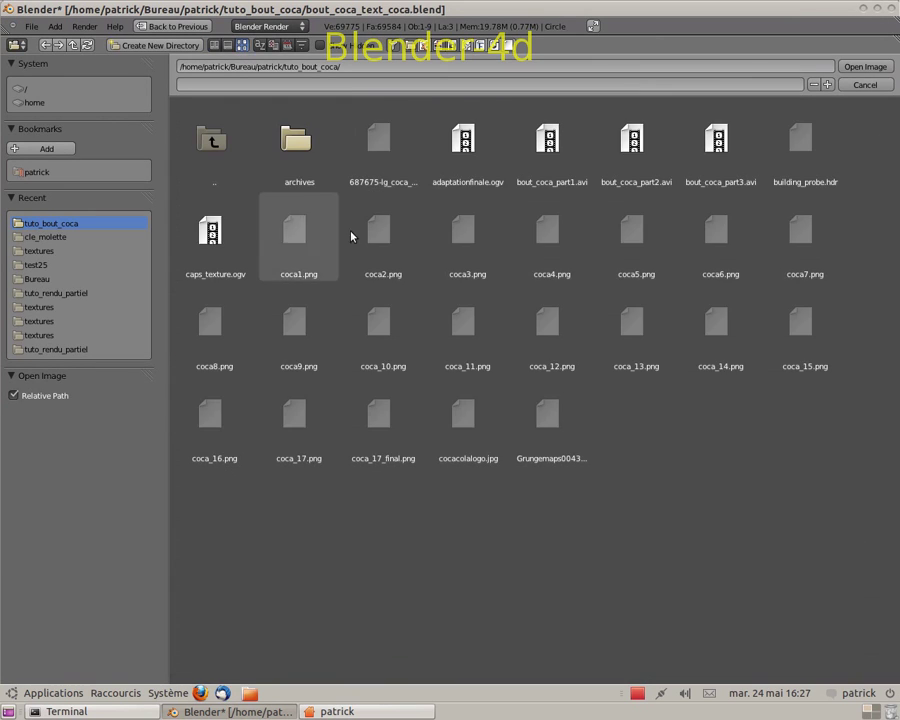
{"action": "left_click", "coordinate": [560, 423]}
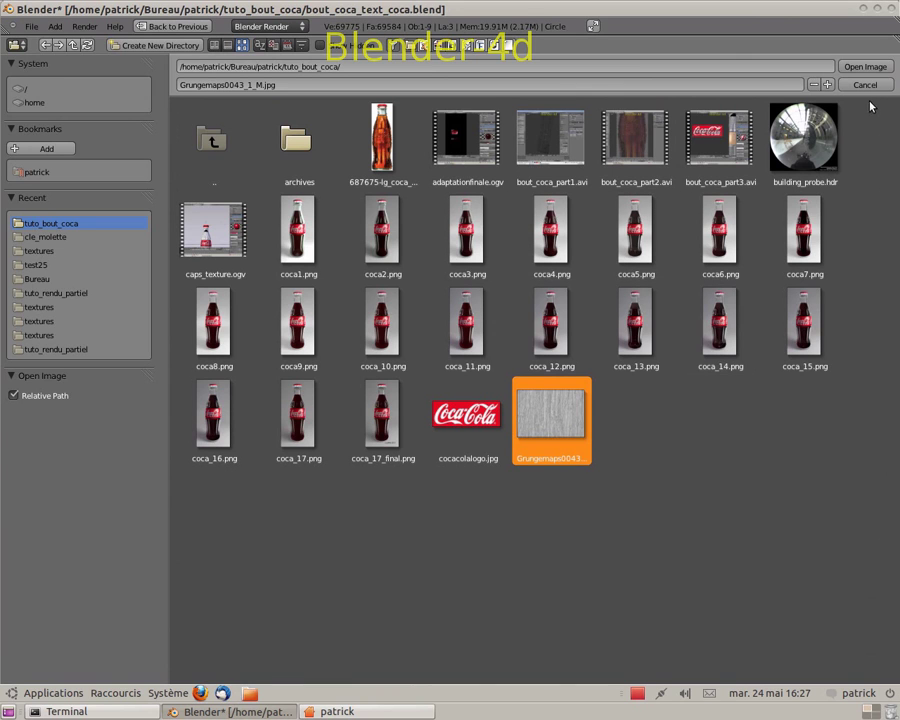
{"action": "left_click", "coordinate": [866, 67]}
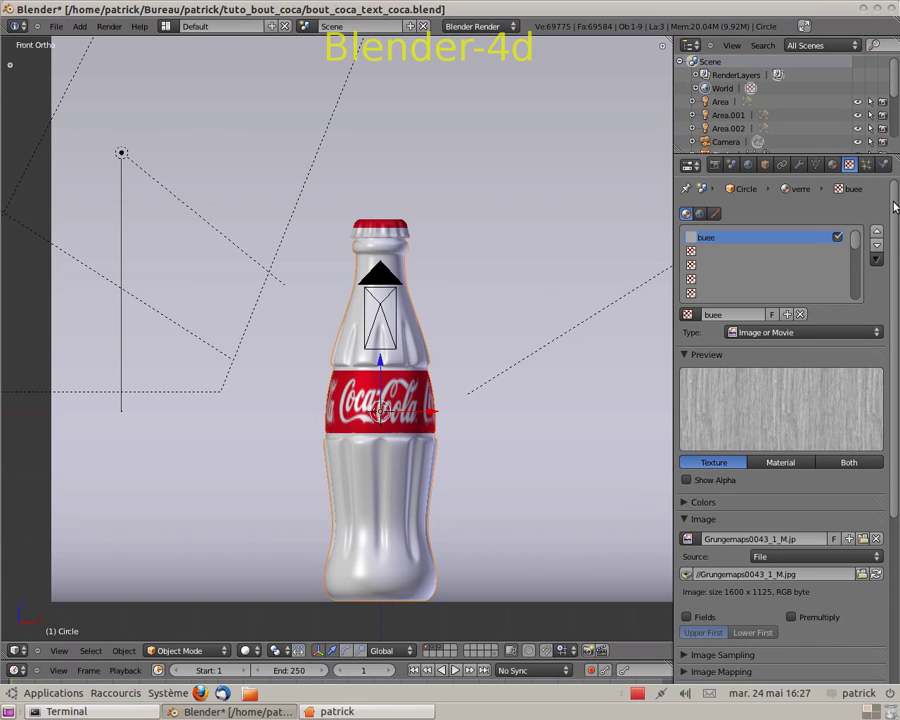
- Preview both texture and material, and set the buee texture's brightness to 0.380 and contrast to 1.778
{"action": "left_click", "coordinate": [849, 463]}
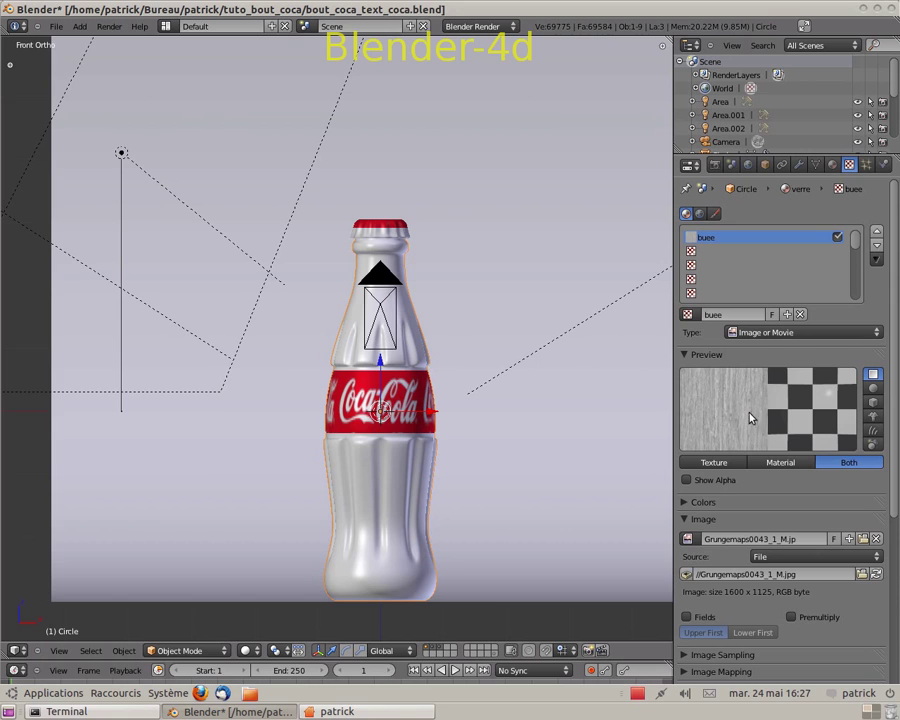
{"action": "scroll", "coordinate": [876, 483], "scroll_direction": "down", "scroll_amount": 3}
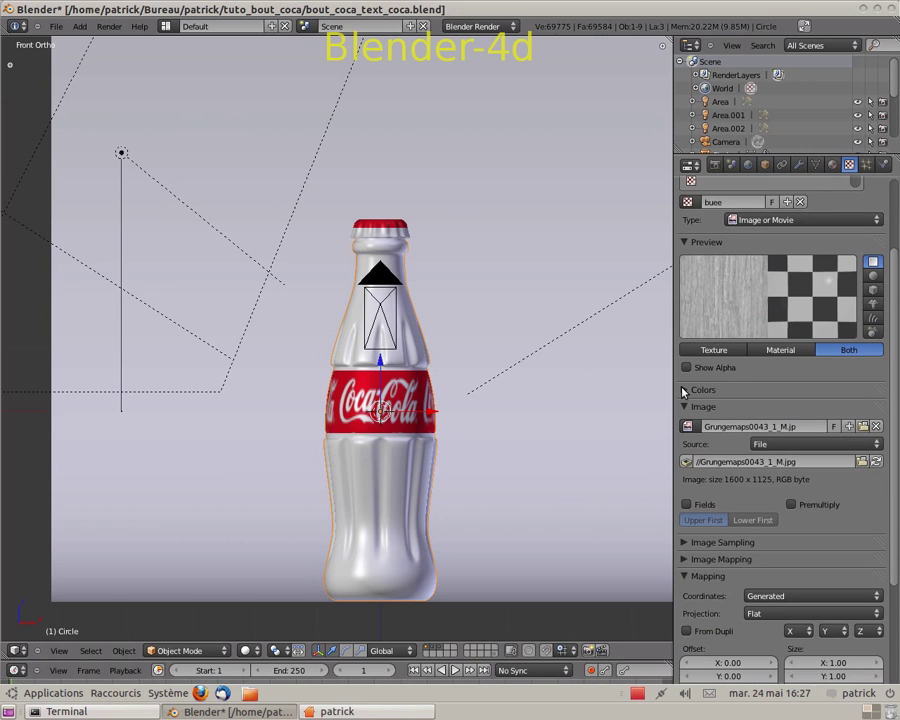
{"action": "left_click", "coordinate": [684, 390]}
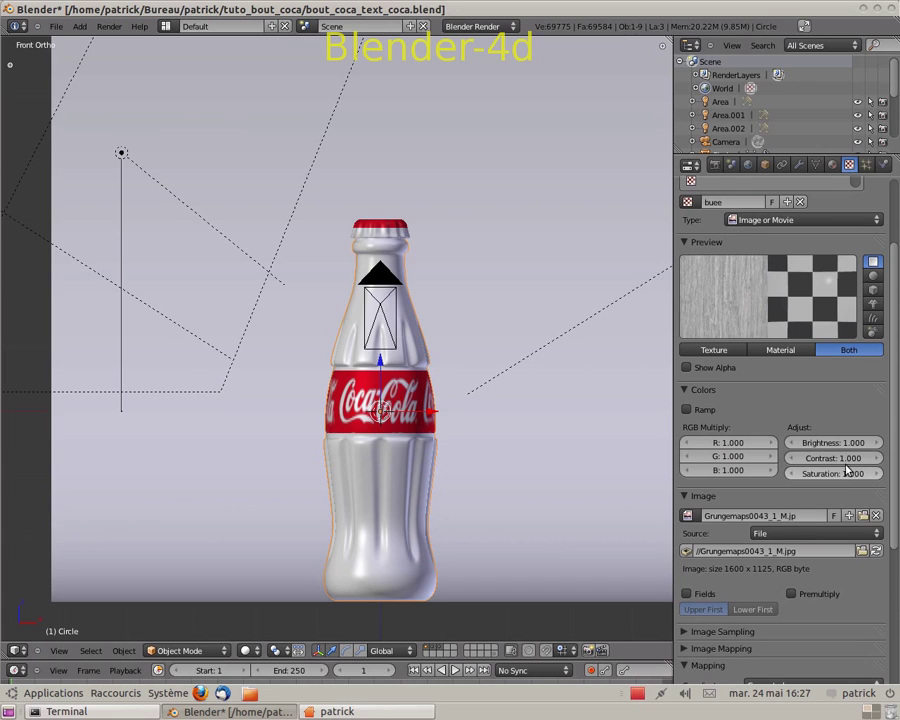
{"action": "left_click", "coordinate": [855, 443]}
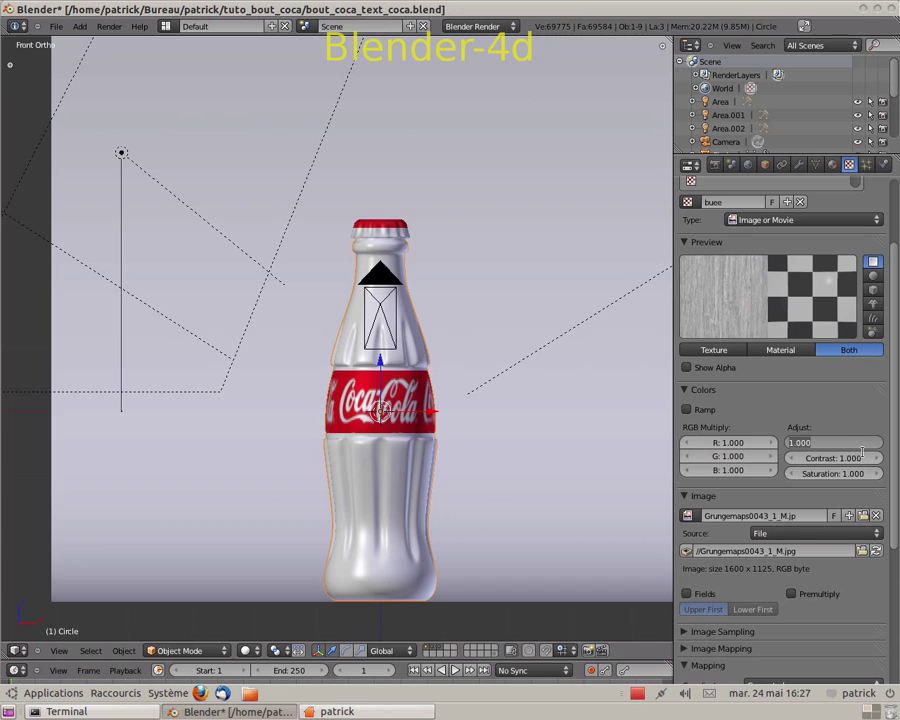
{"action": "type", "text": "0.380"}
{"action": "key", "text": "Return"}
{"action": "left_click", "coordinate": [845, 459]}
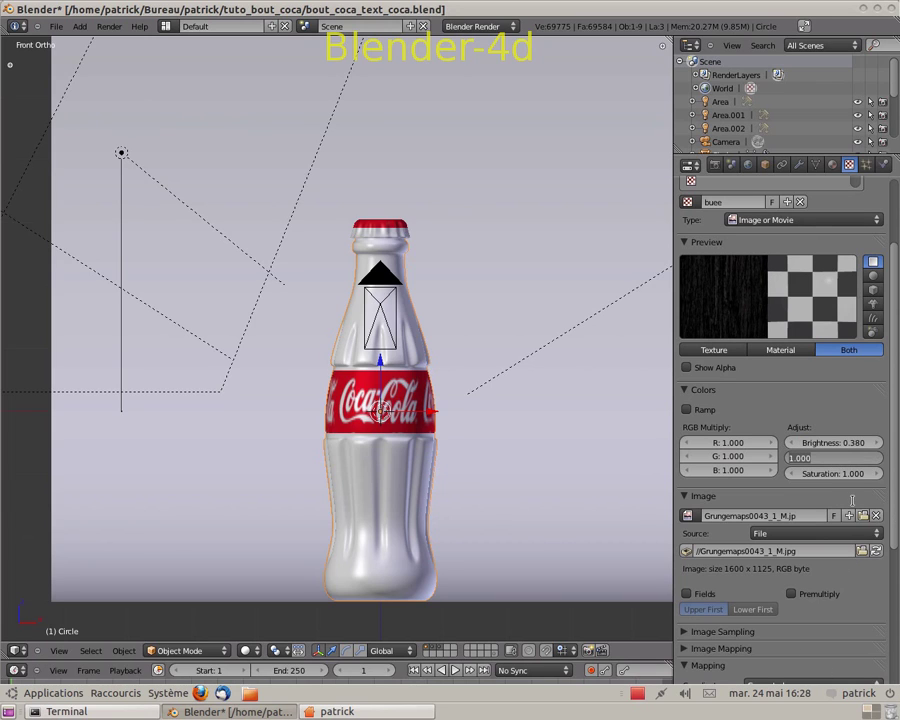
{"action": "type", "text": "1.778"}
{"action": "key", "text": "Return"}
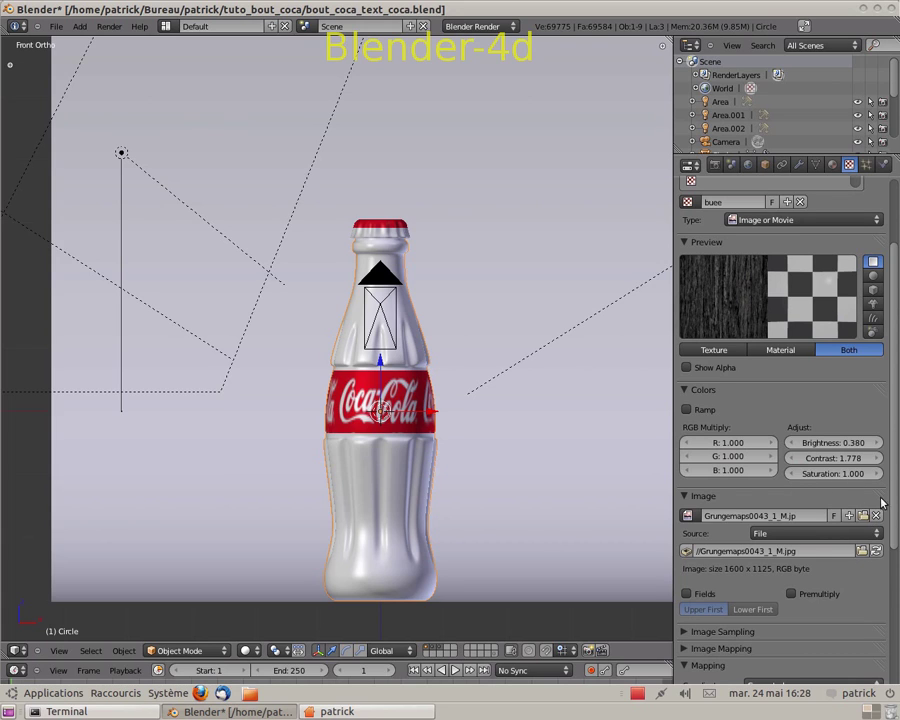
- Set the buee texture's mapping projection to Tube, keeping Generated coordinates
{"action": "scroll", "coordinate": [792, 505], "scroll_direction": "down", "scroll_amount": 2}
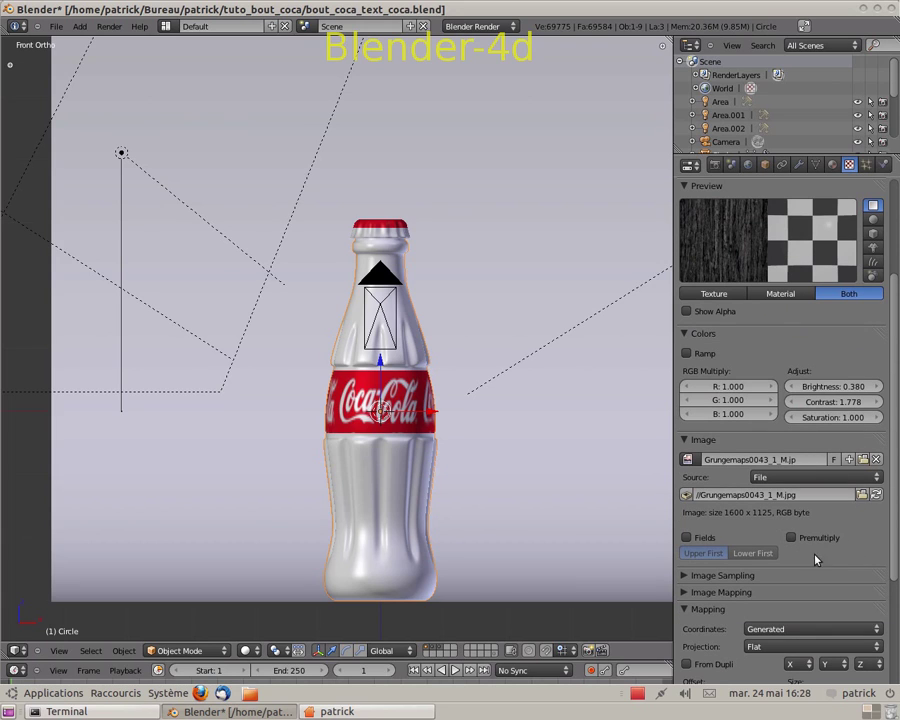
{"action": "scroll", "coordinate": [887, 496], "scroll_direction": "down", "scroll_amount": 4}
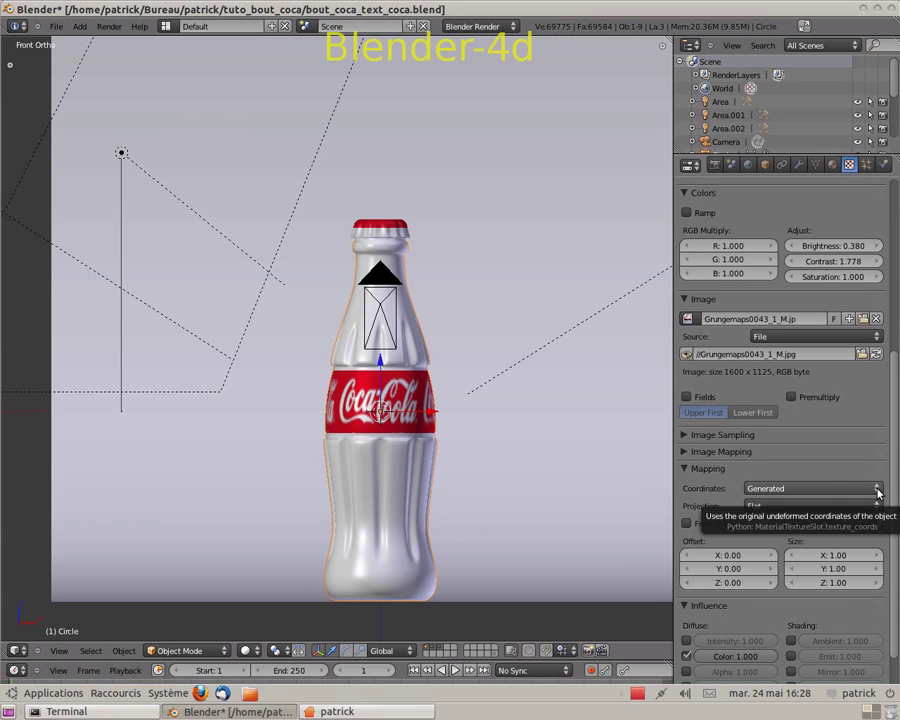
{"action": "left_click", "coordinate": [878, 489]}
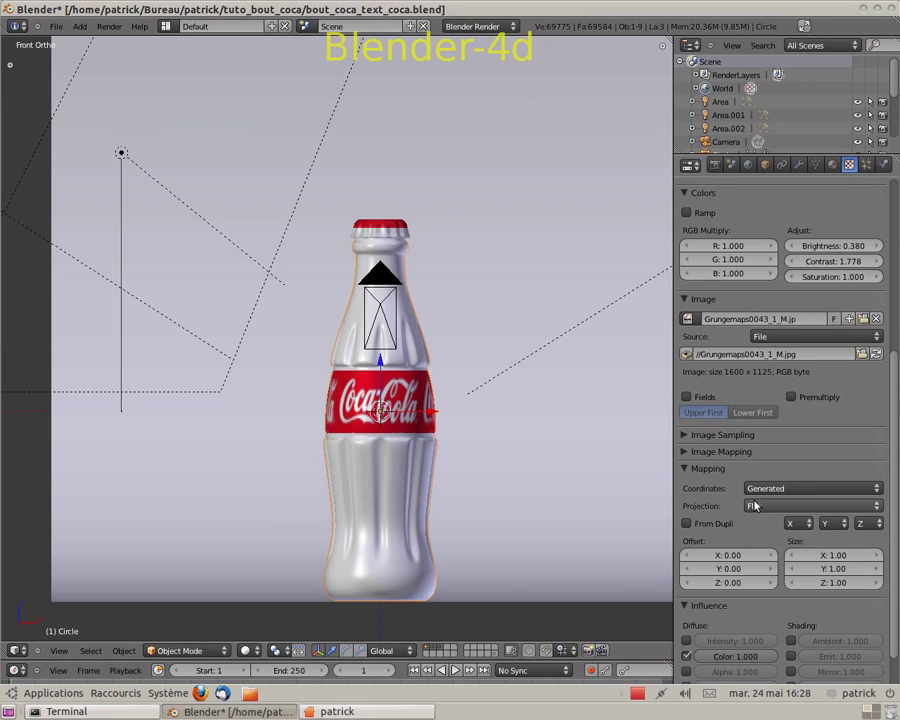
{"action": "left_click", "coordinate": [877, 508]}
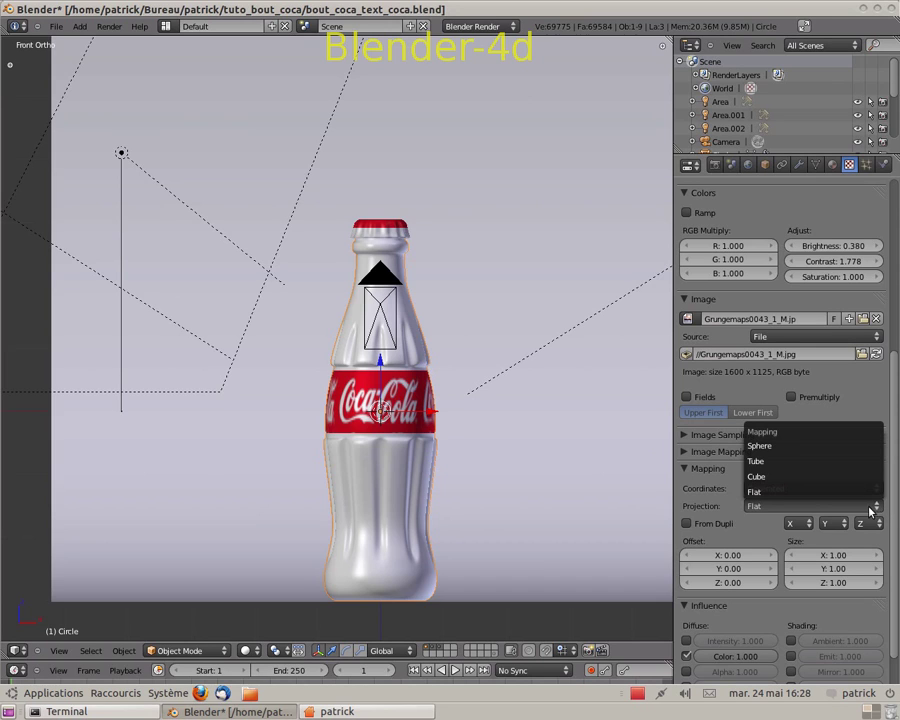
{"action": "left_click", "coordinate": [772, 463]}
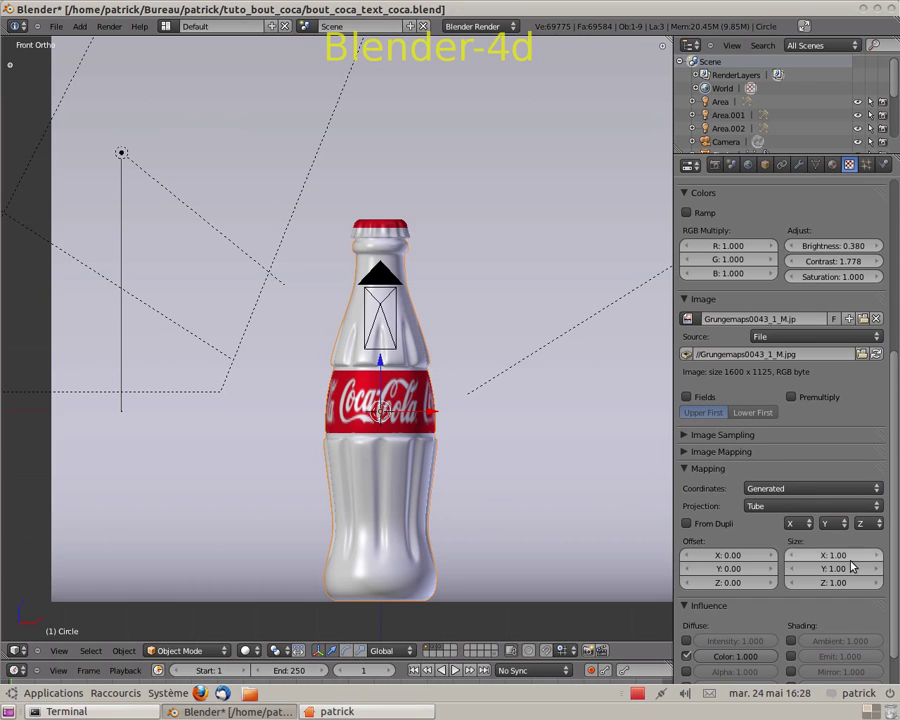
- Make the buee texture influence specular intensity instead of diffuse color, with the Subtract blend type
{"action": "scroll", "coordinate": [851, 540], "scroll_direction": "down", "scroll_amount": 4}
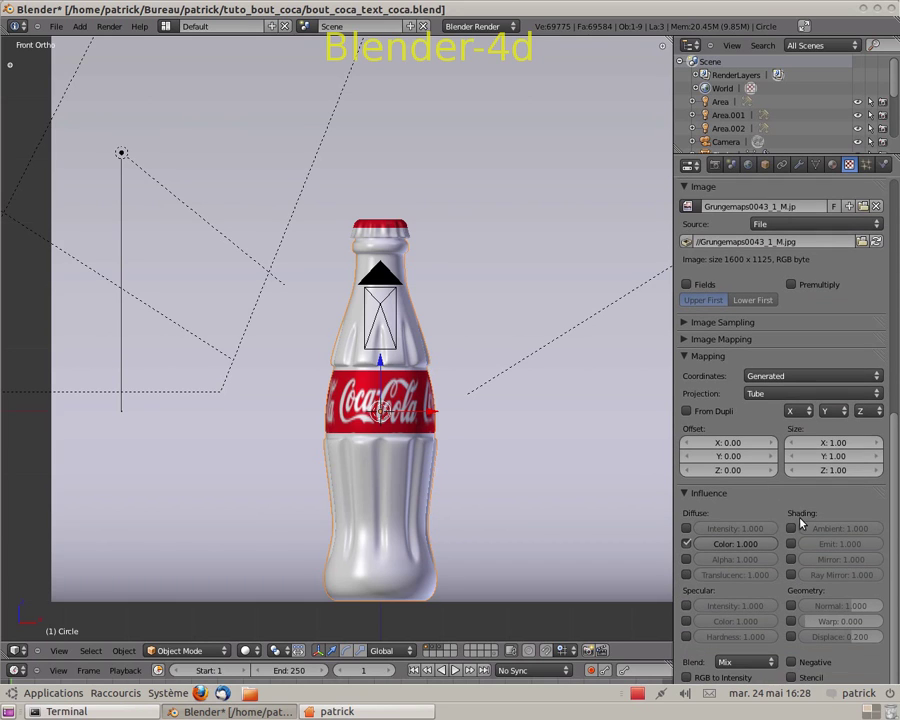
{"action": "left_click", "coordinate": [686, 544]}
{"action": "scroll", "coordinate": [688, 584], "scroll_direction": "down", "scroll_amount": 1}
{"action": "left_click", "coordinate": [687, 582]}
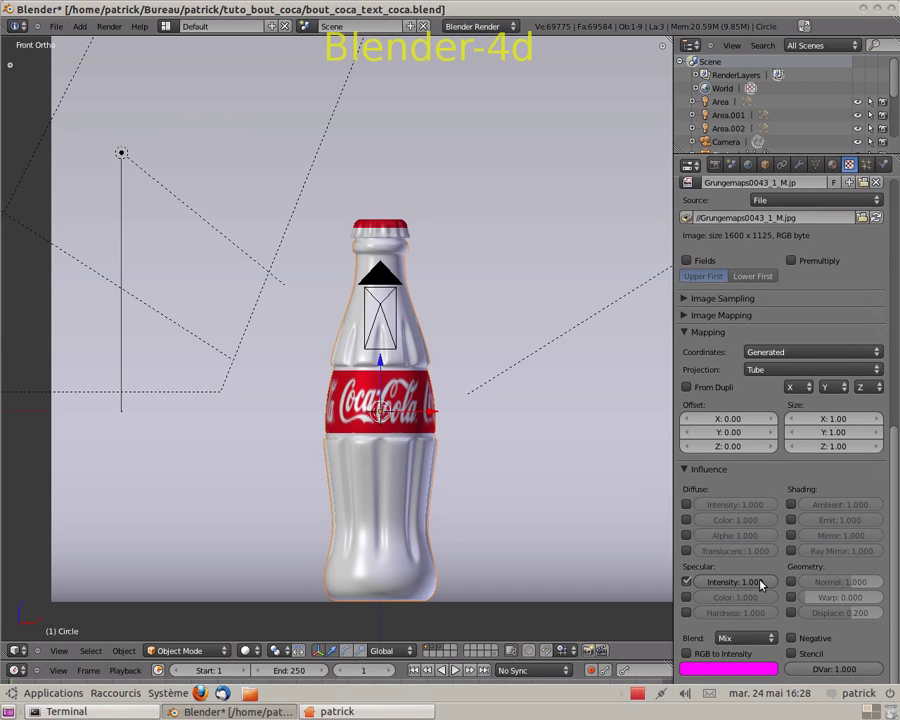
{"action": "left_click", "coordinate": [773, 640]}
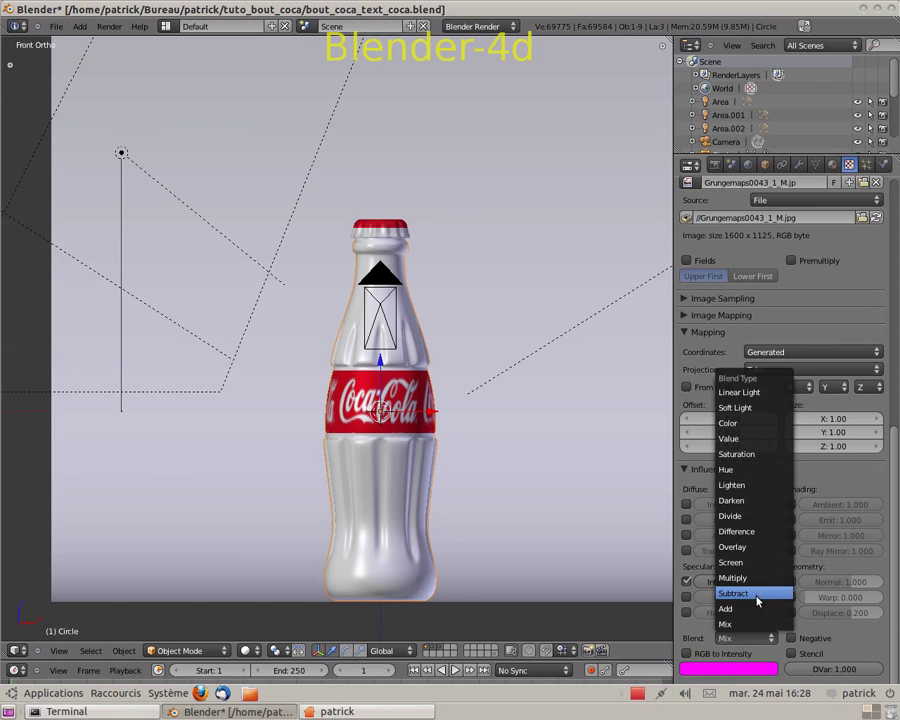
{"action": "left_click", "coordinate": [755, 593]}
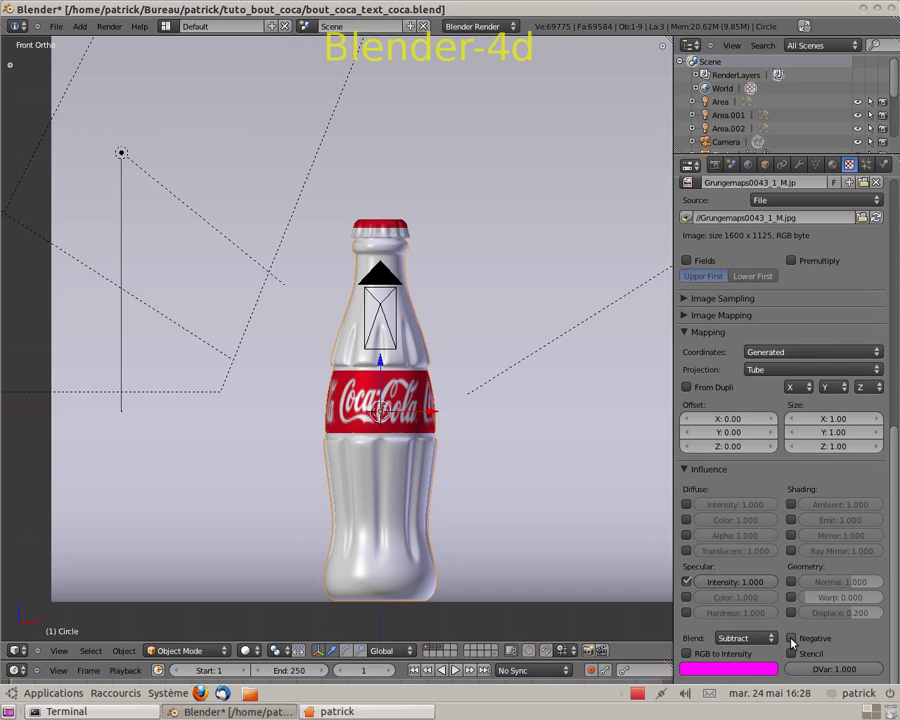
- Enable Negative and RGB to Intensity in the buee texture's influence settings
{"action": "left_click", "coordinate": [792, 639]}
{"action": "left_click", "coordinate": [687, 655]}
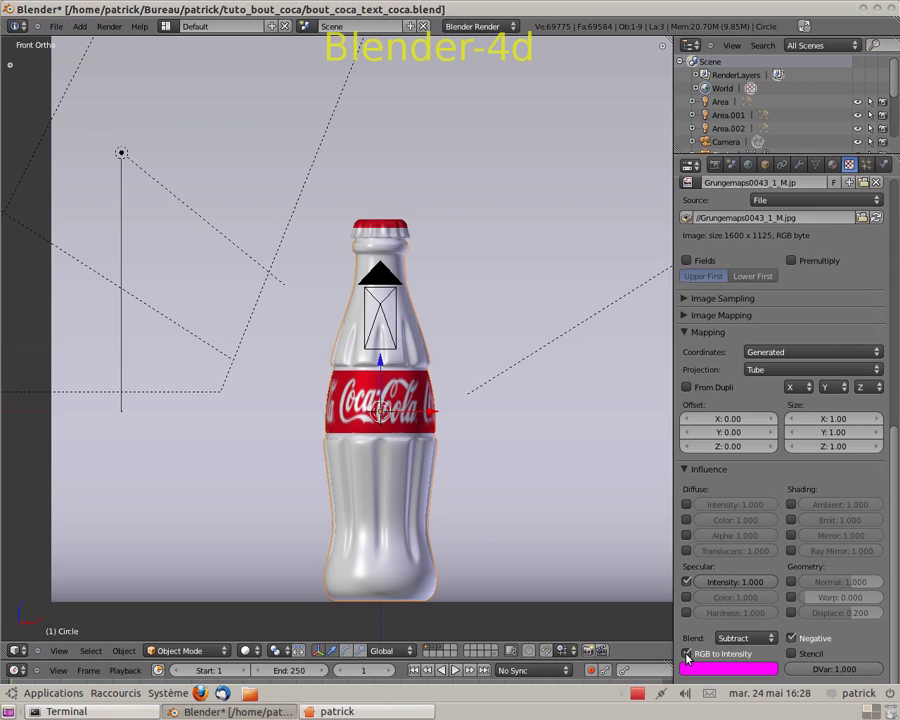
- Raise the buee texture's brightness to 1.000
{"action": "scroll", "coordinate": [880, 600], "scroll_direction": "up", "scroll_amount": 7}
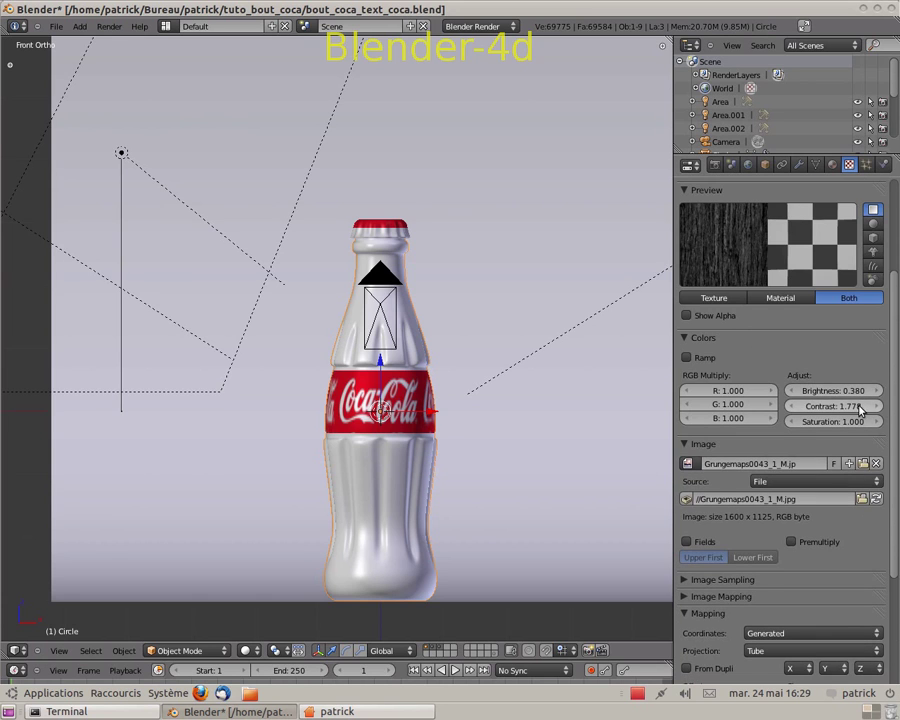
{"action": "scroll", "coordinate": [862, 415], "scroll_direction": "up", "scroll_amount": 4}
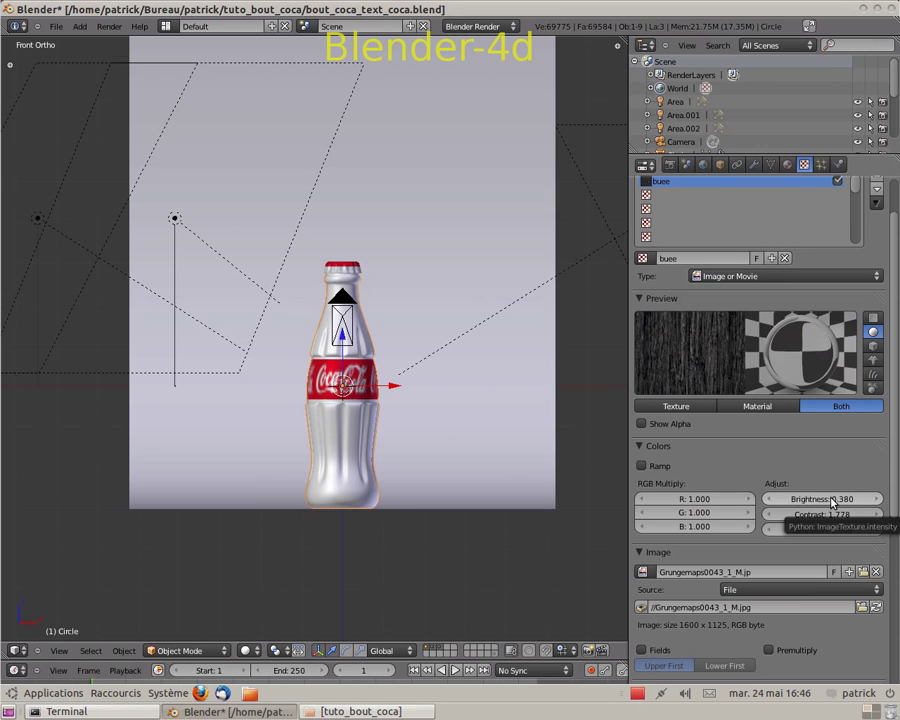
{"action": "left_click_drag", "start_coordinate": [831, 502], "coordinate": [897, 521]}
{"action": "left_click_drag", "start_coordinate": [796, 501], "coordinate": [833, 501]}
{"action": "left_click", "coordinate": [831, 501]}
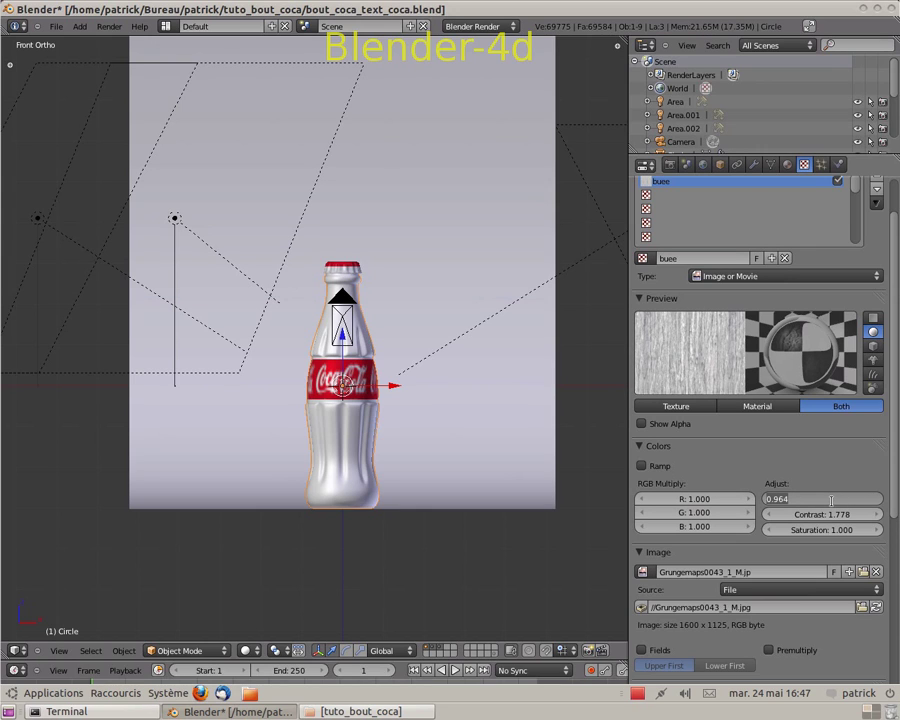
{"action": "type", "text": "1"}
{"action": "key", "text": "Return"}
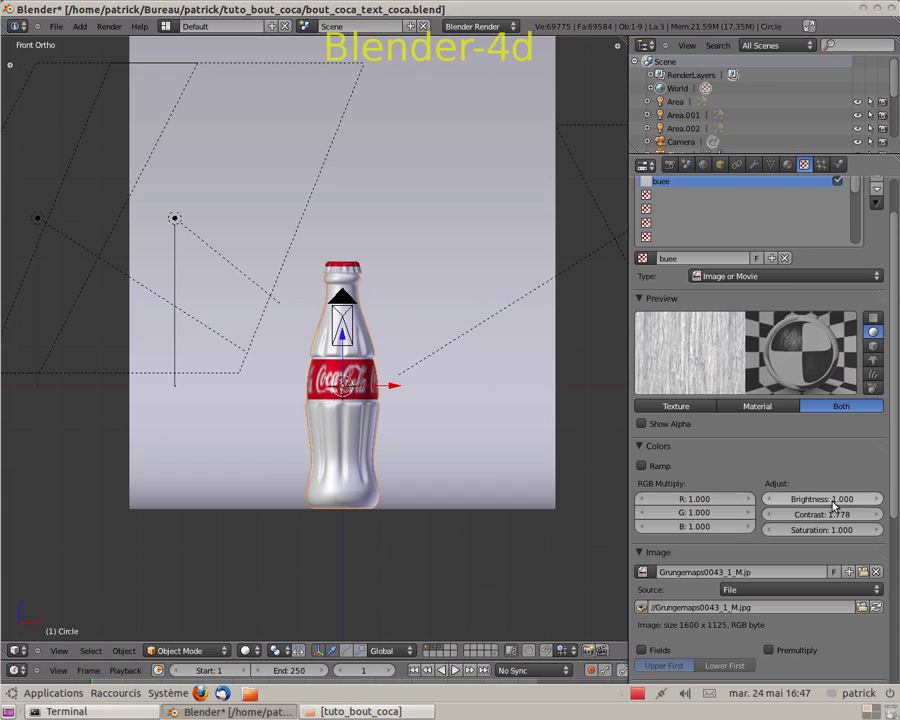
- Set the buee texture's contrast to 2.000, after trying higher and lower contrast values
{"action": "left_click", "coordinate": [809, 514]}
{"action": "type", "text": "2"}
{"action": "key", "text": "Return"}
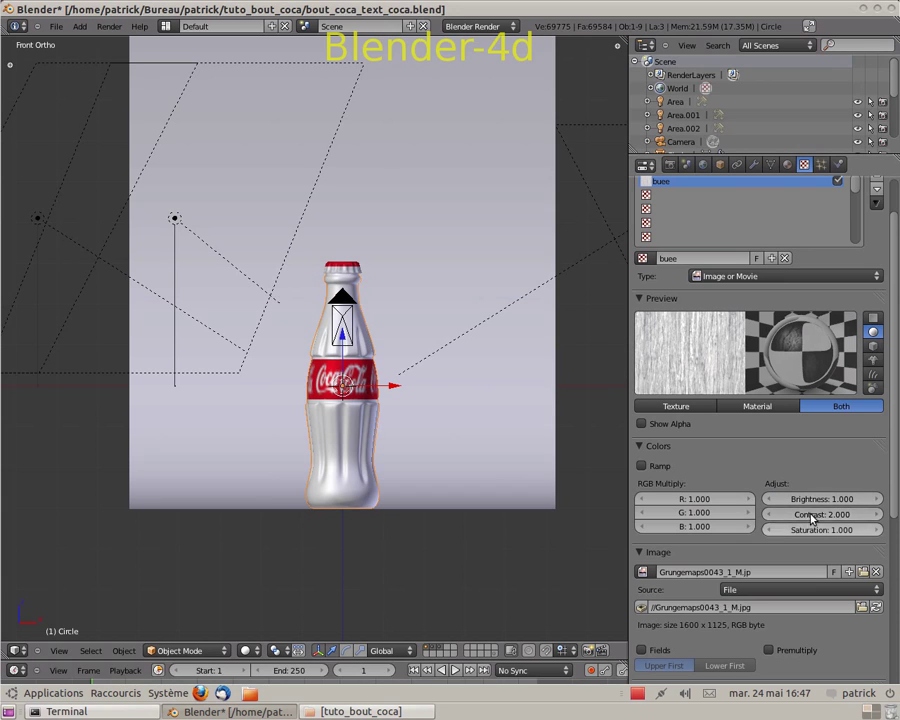
{"action": "left_click_drag", "start_coordinate": [810, 518], "coordinate": [853, 526]}
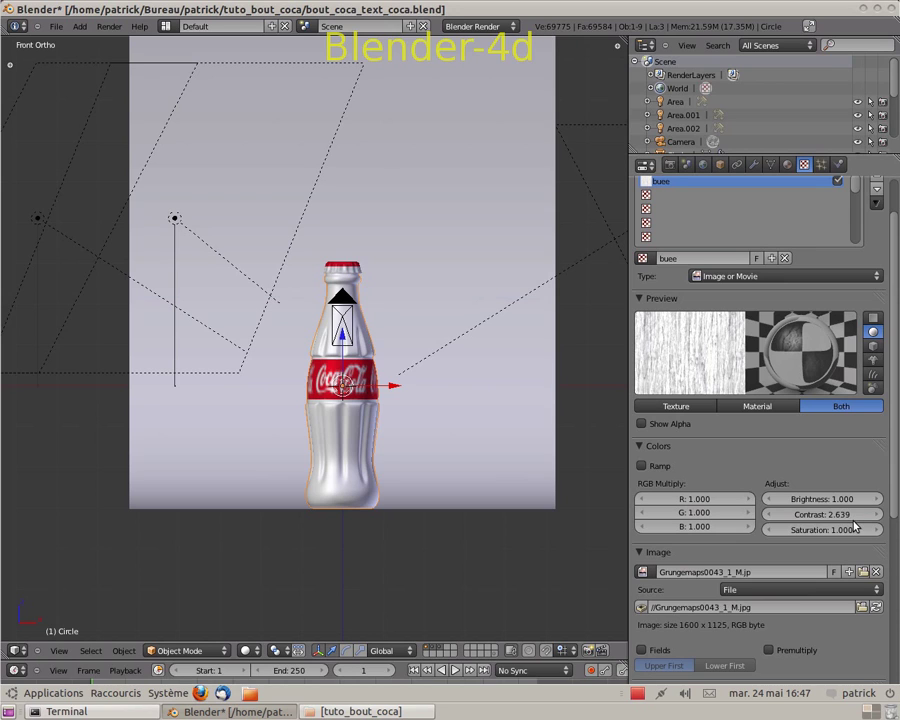
{"action": "left_click_drag", "start_coordinate": [854, 525], "coordinate": [797, 520]}
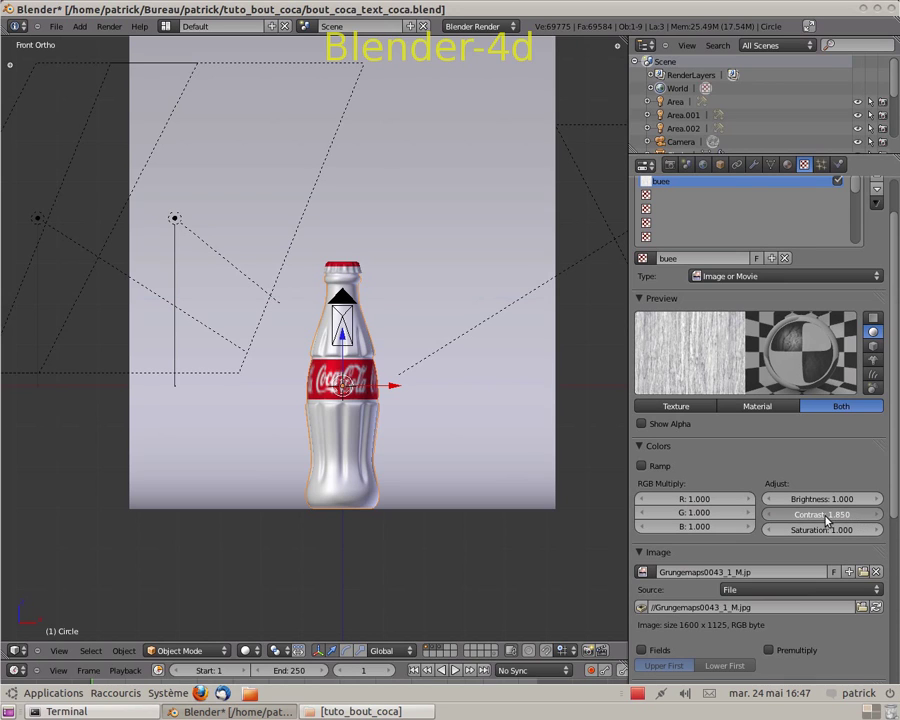
{"action": "left_click", "coordinate": [825, 516]}
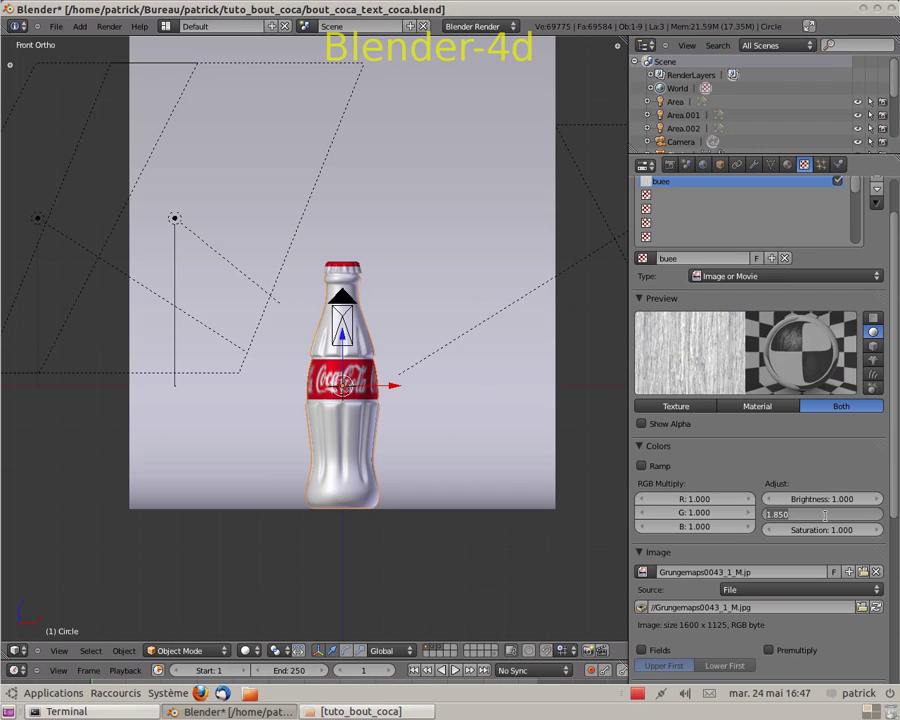
{"action": "type", "text": "2"}
{"action": "key", "text": "Return"}
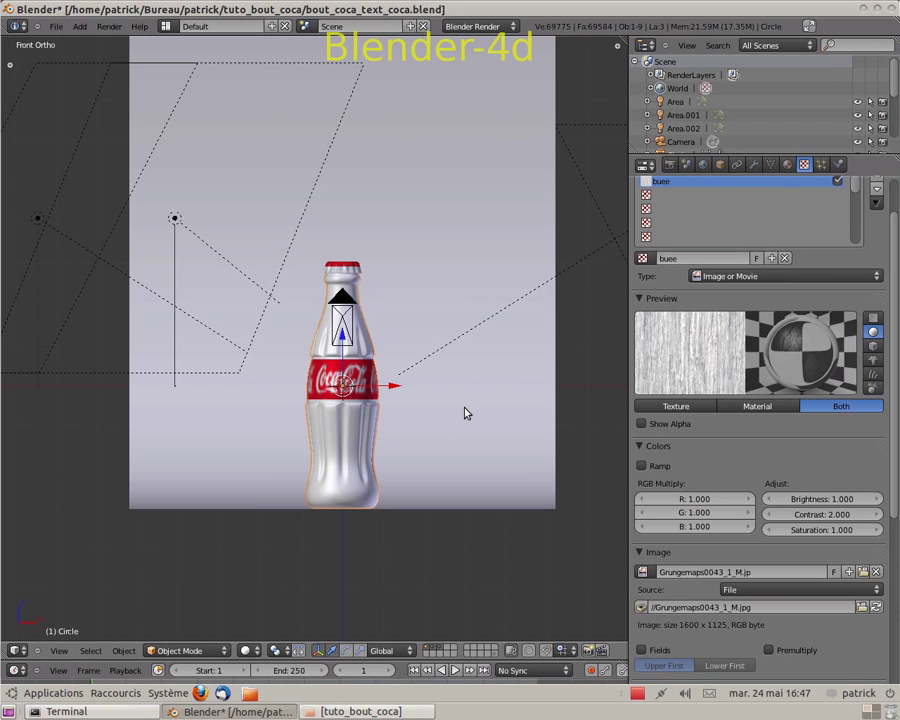
- Render the scene to check the condensation effect on the bottle, and return to the 3D view
{"action": "key", "text": "F12"}
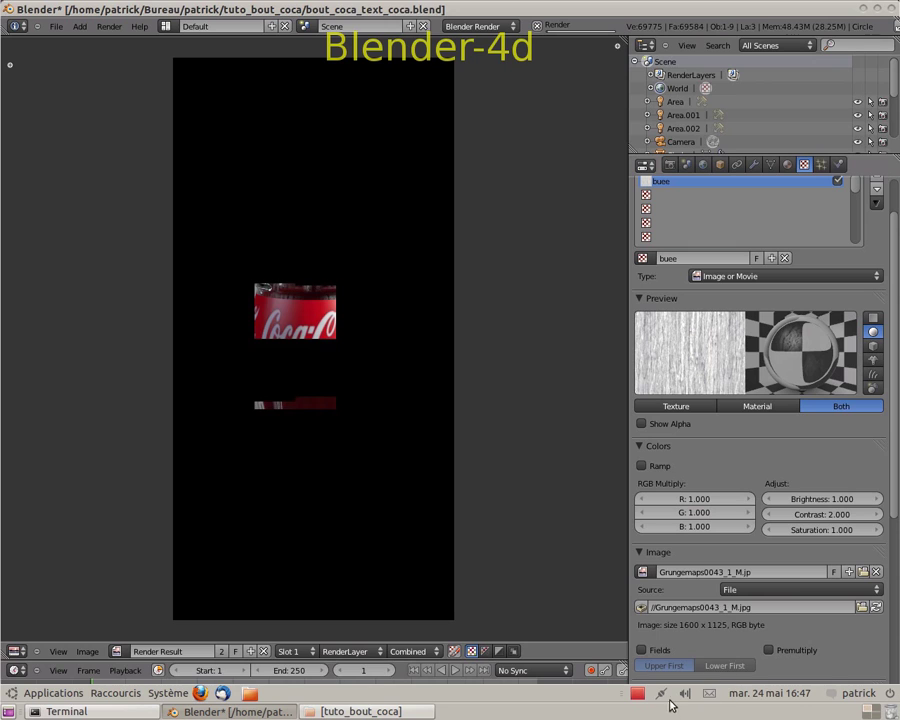
{"action": "right_click", "coordinate": [637, 693]}
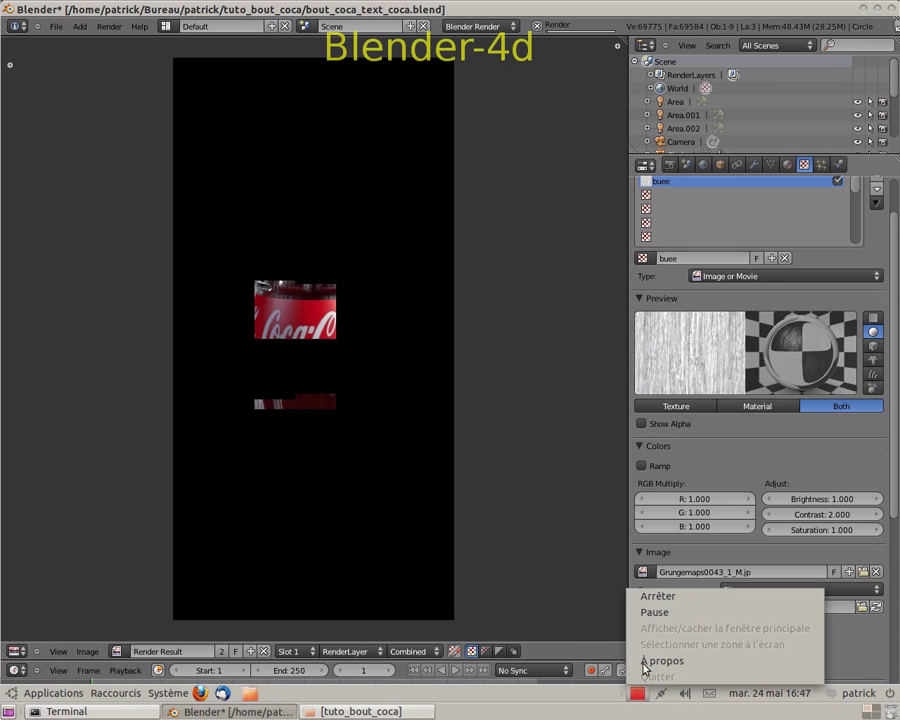
{"action": "left_click", "coordinate": [655, 613]}
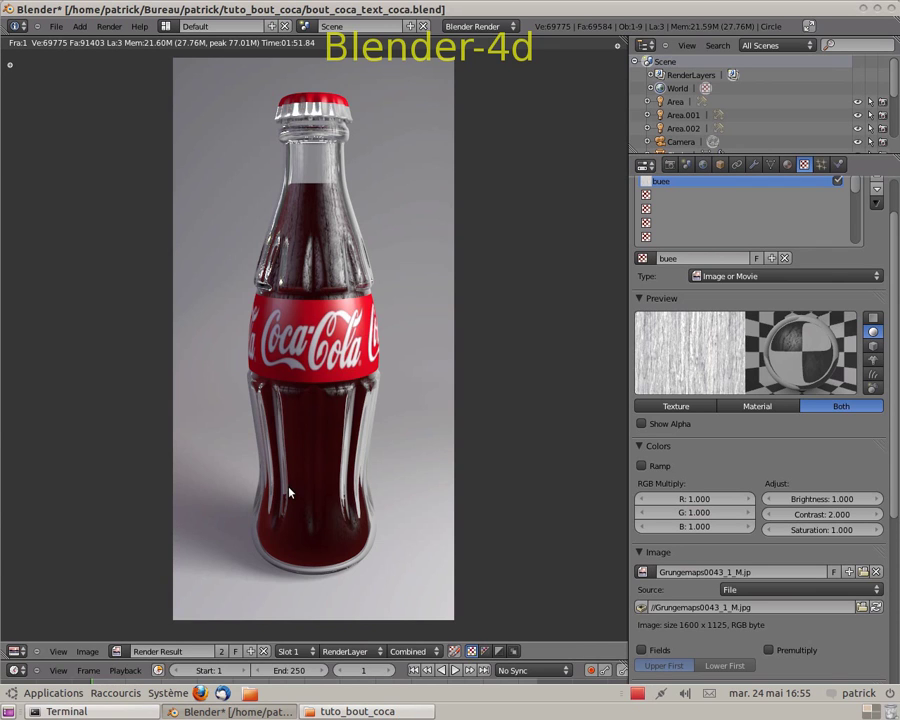
{"action": "key", "text": "Escape"}
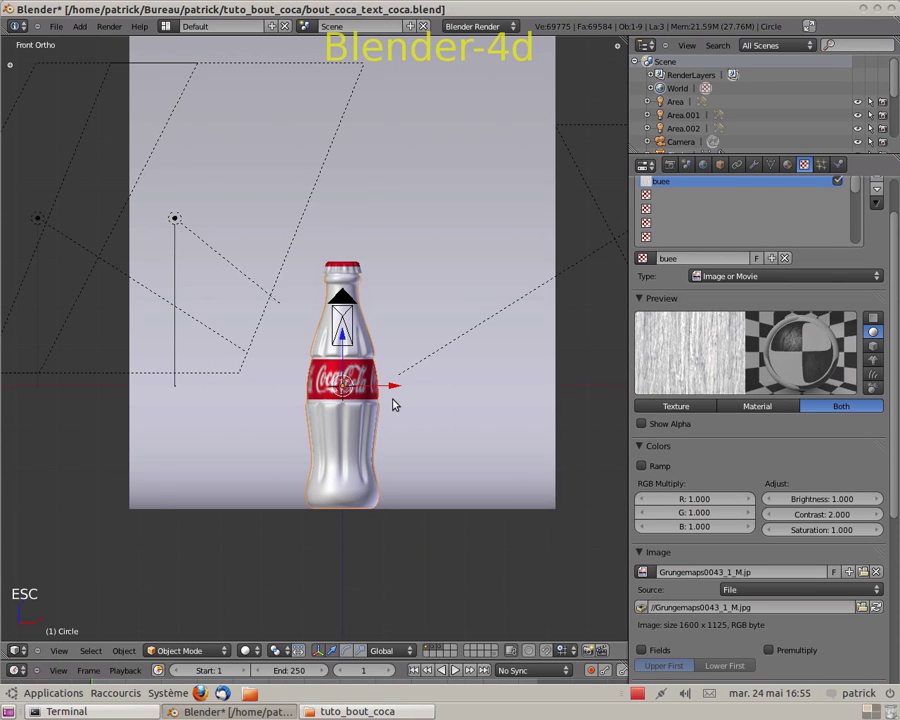
- Duplicate the area lamp on the bottle's right straight down along Z and rotate the copy about 27° to aim at the bottle
{"action": "scroll", "coordinate": [392, 404], "scroll_direction": "down", "scroll_amount": 2}
{"action": "right_click", "coordinate": [536, 277]}
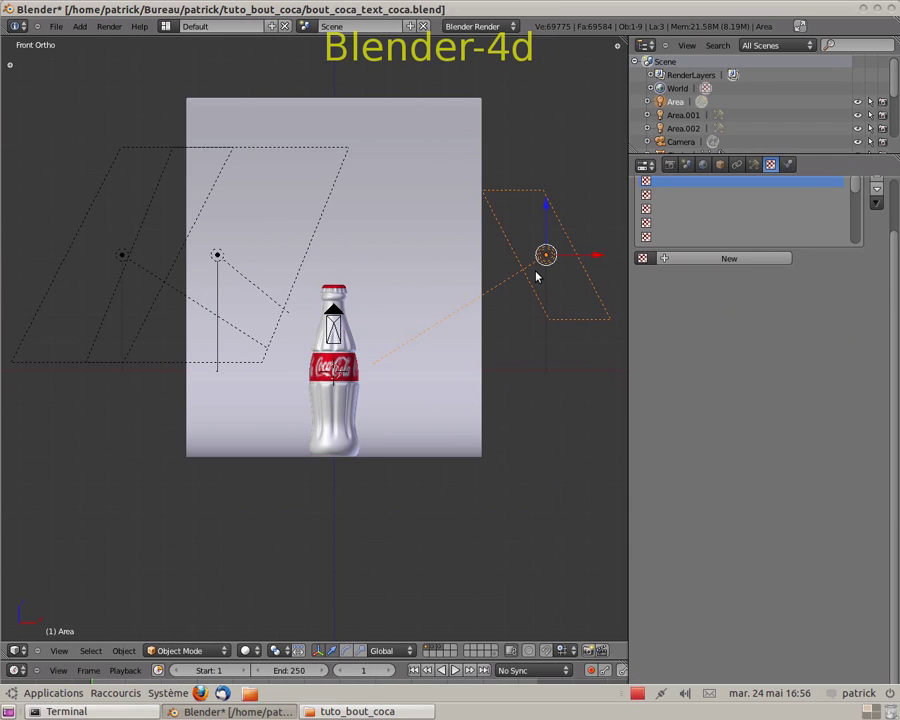
{"action": "key", "text": "shift+d"}
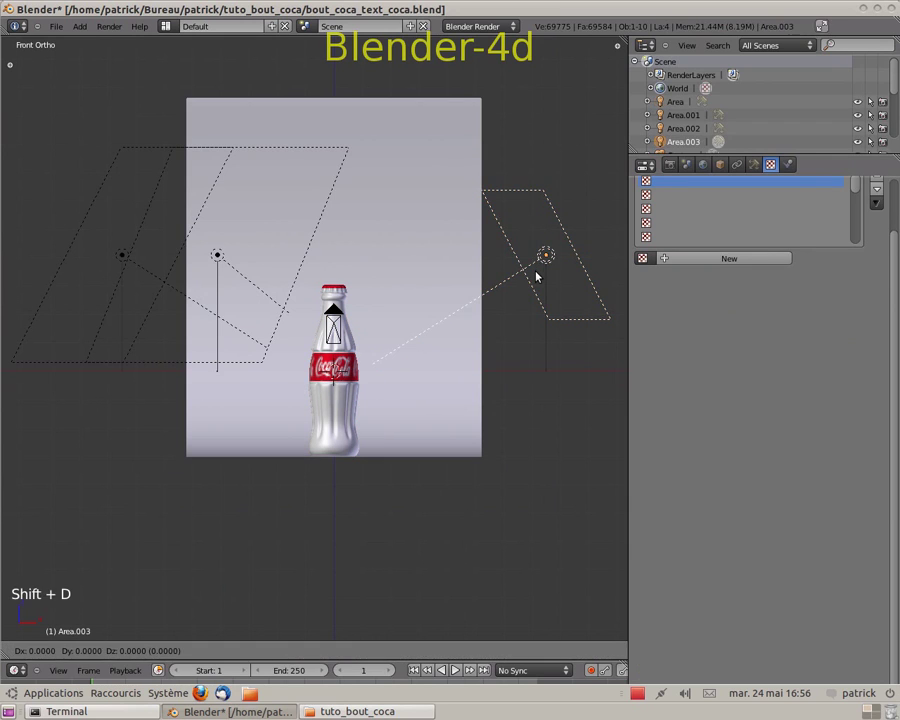
{"action": "right_click", "coordinate": [535, 276]}
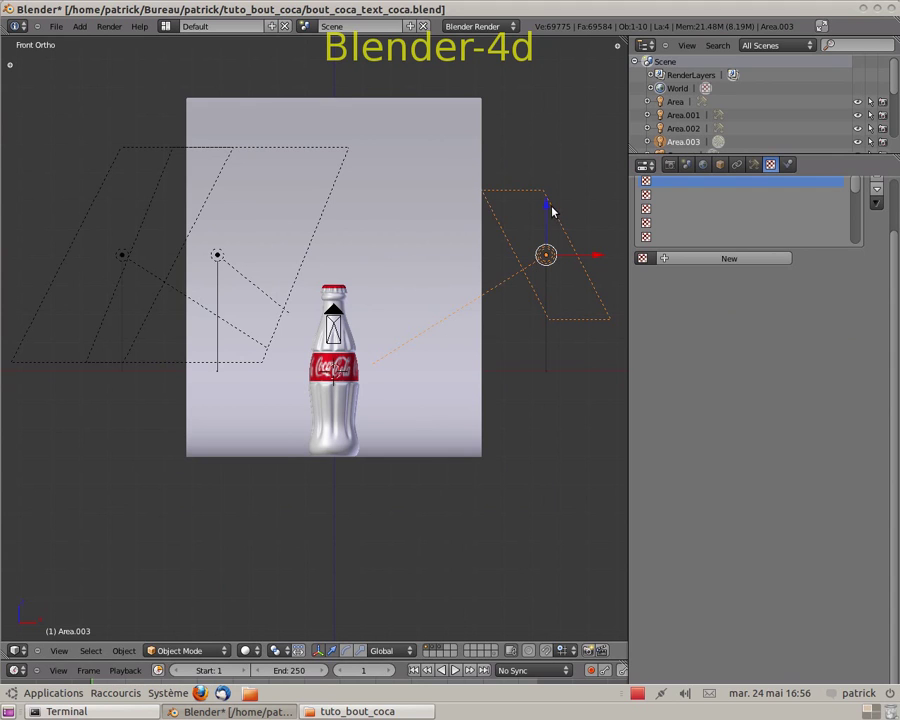
{"action": "key", "text": "g"}
{"action": "key", "text": "z"}
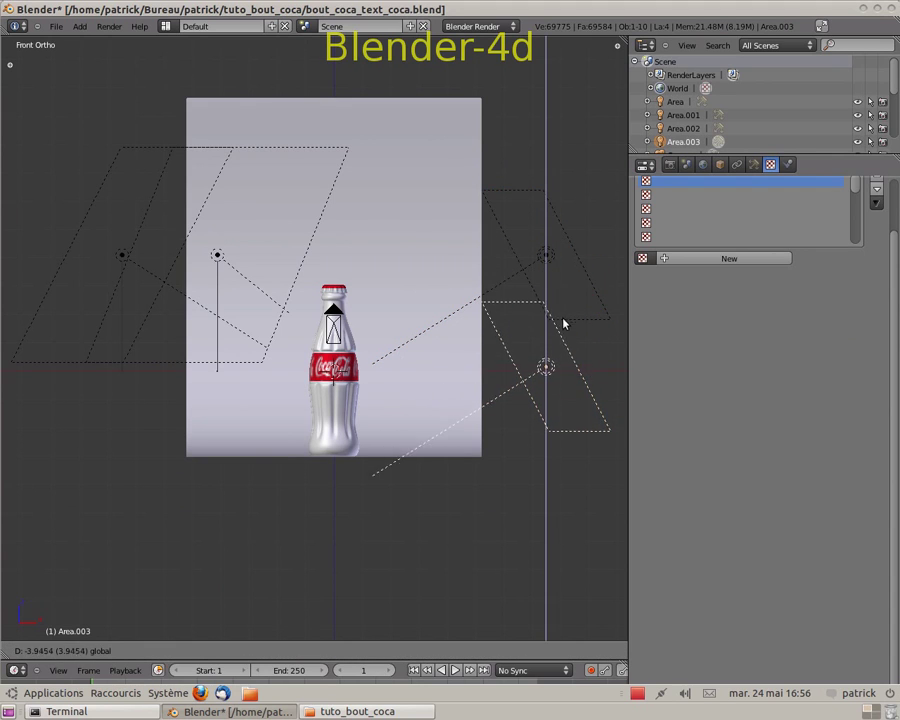
{"action": "left_click", "coordinate": [572, 342]}
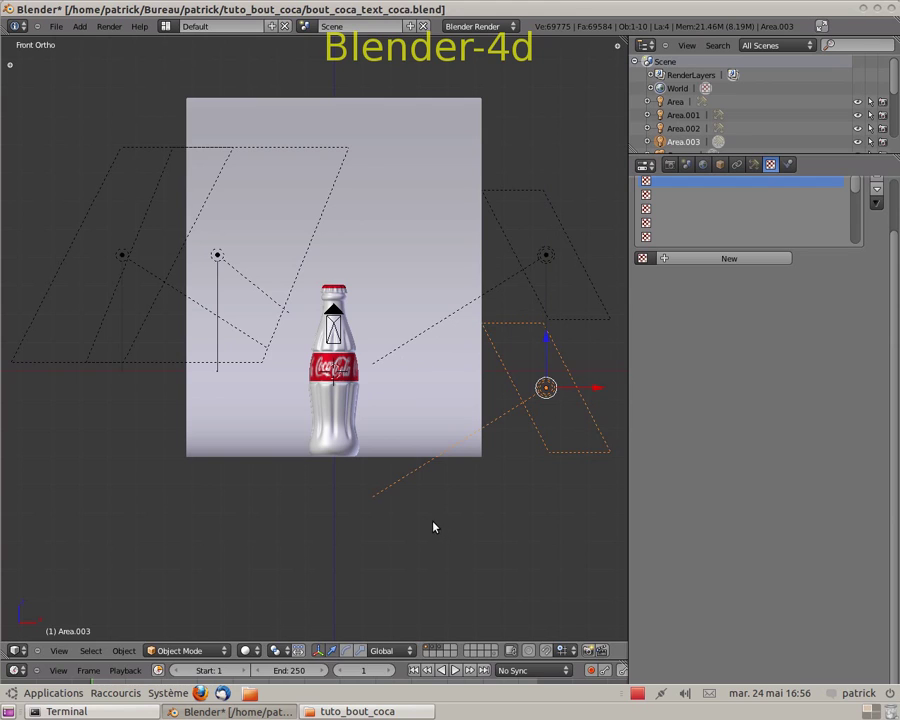
{"action": "key", "text": "r"}
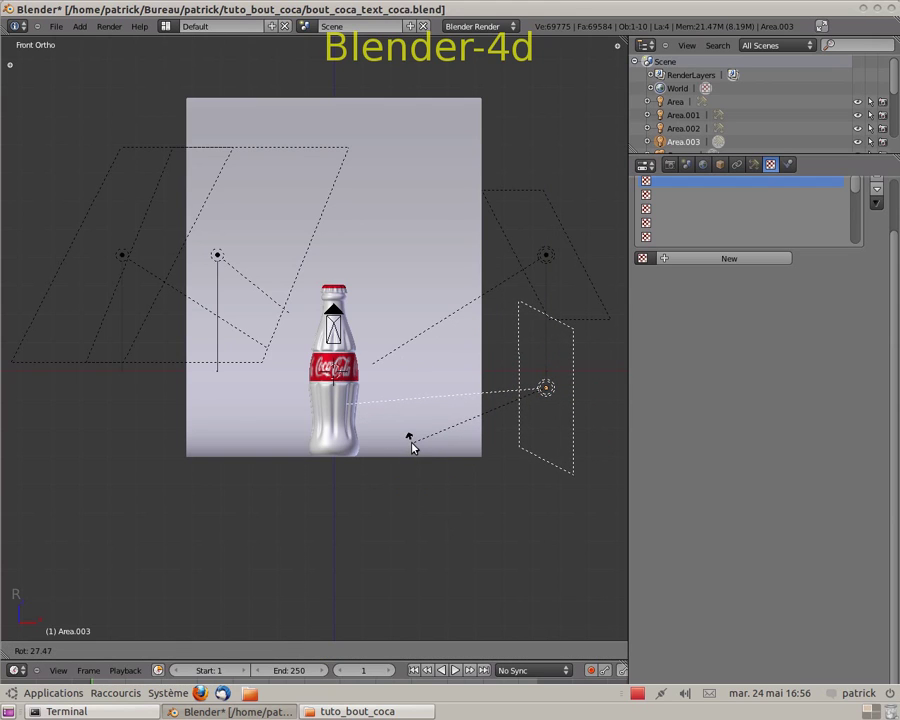
{"action": "left_click", "coordinate": [411, 451]}
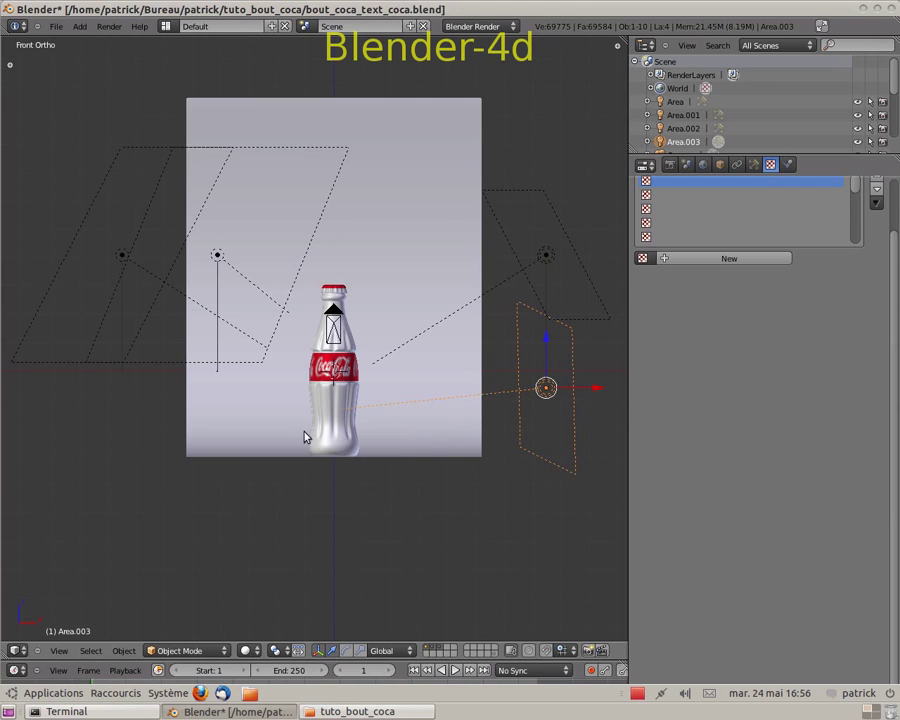
- Duplicate the outer area lamp on the bottle's left straight down along Z and rotate the copy to aim at the bottle
{"action": "right_click", "coordinate": [101, 195]}
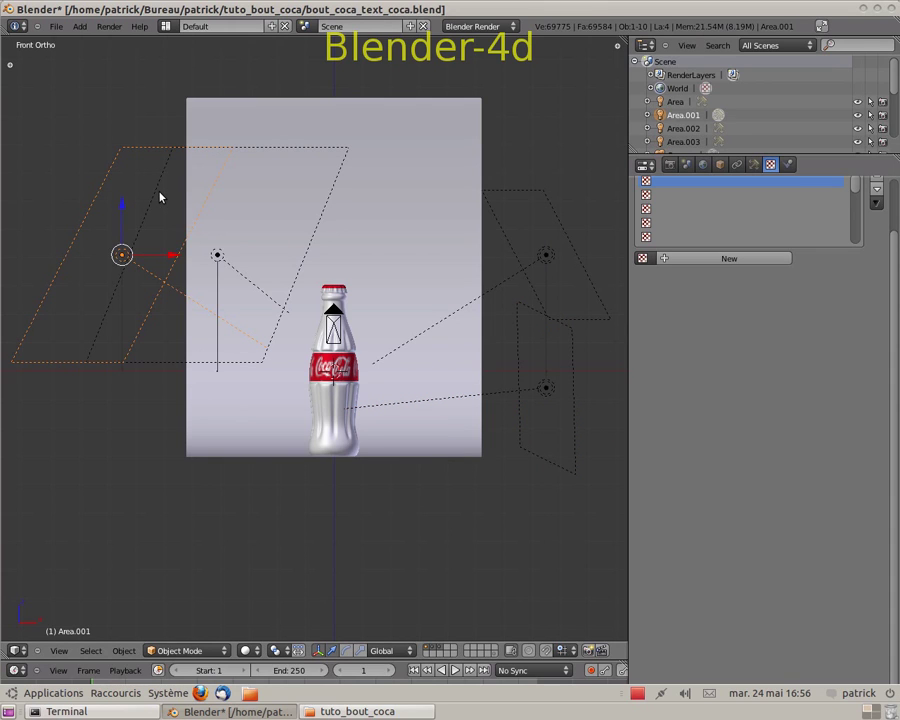
{"action": "key", "text": "shift+d"}
{"action": "right_click", "coordinate": [160, 197]}
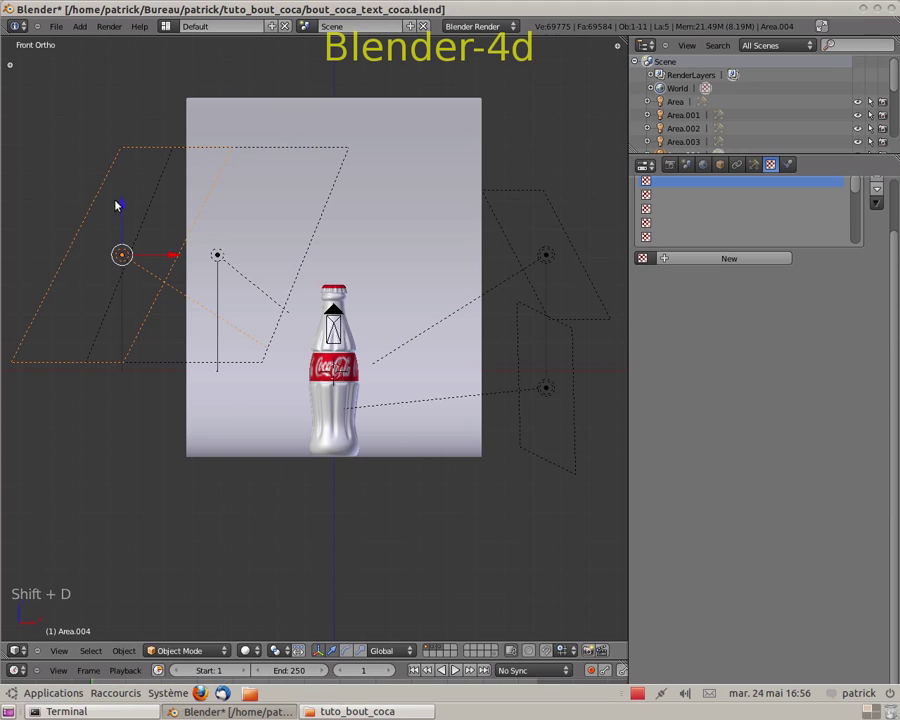
{"action": "key", "text": "g"}
{"action": "key", "text": "z"}
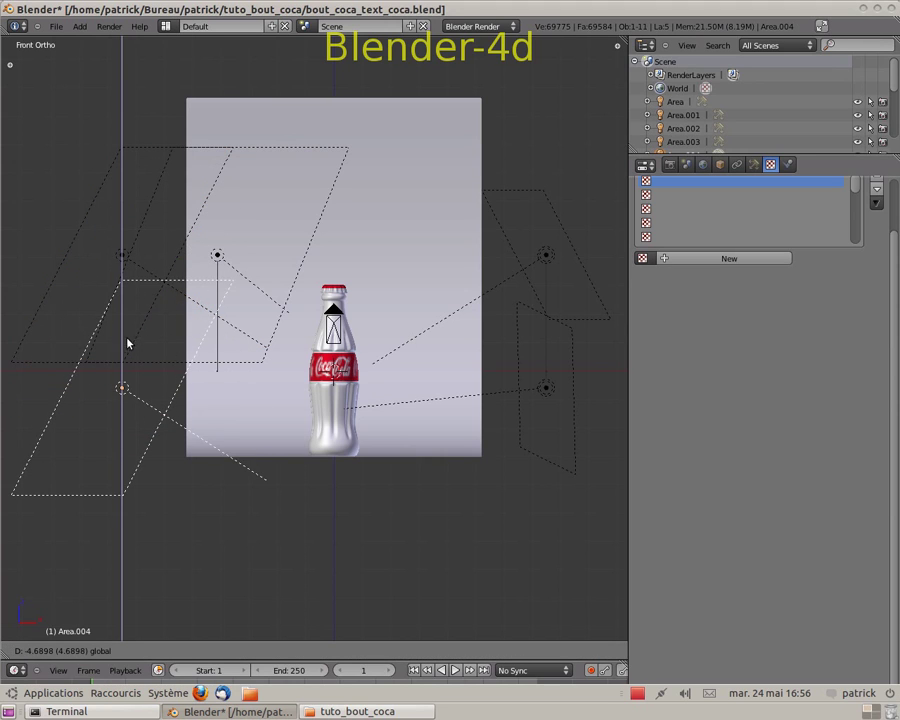
{"action": "left_click", "coordinate": [129, 342]}
{"action": "key", "text": "r"}
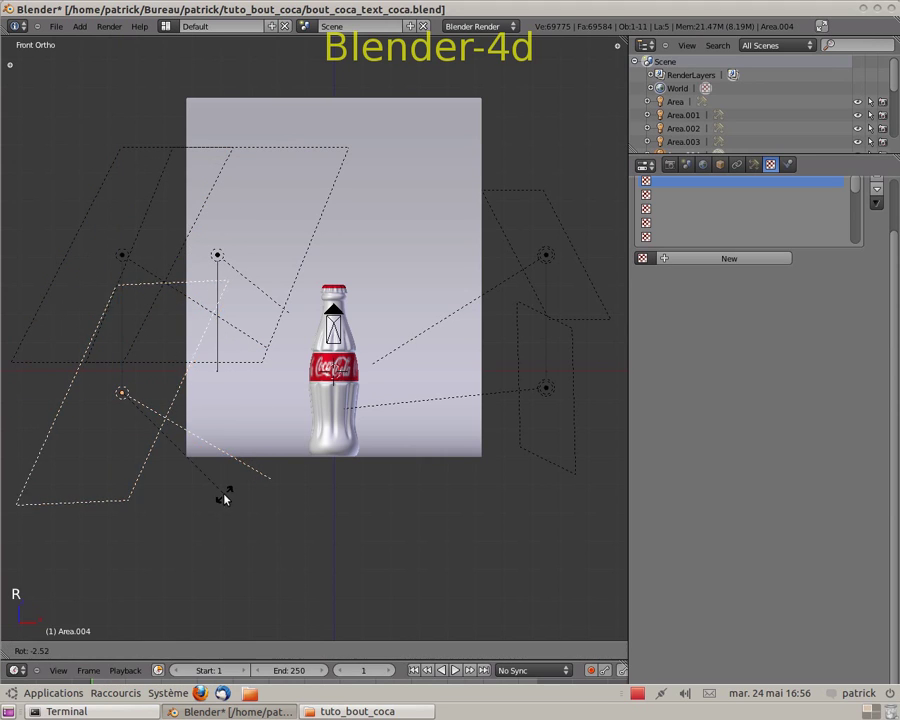
{"action": "left_click", "coordinate": [237, 444]}
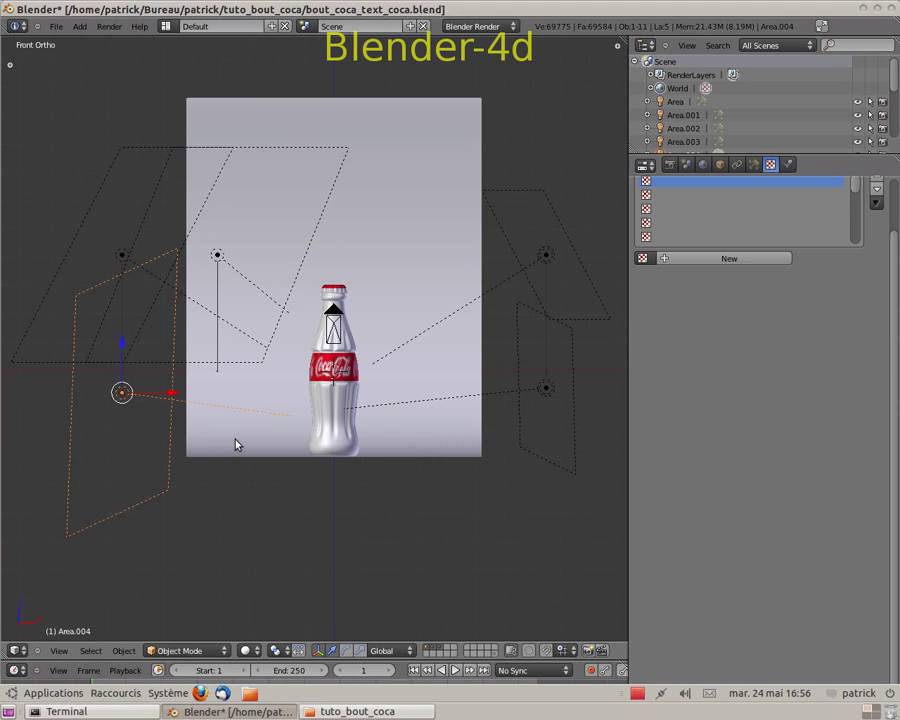
- Check the lamp placement from the top and camera views, and render the scene with the two added lamps
{"action": "key", "text": "KP_7"}
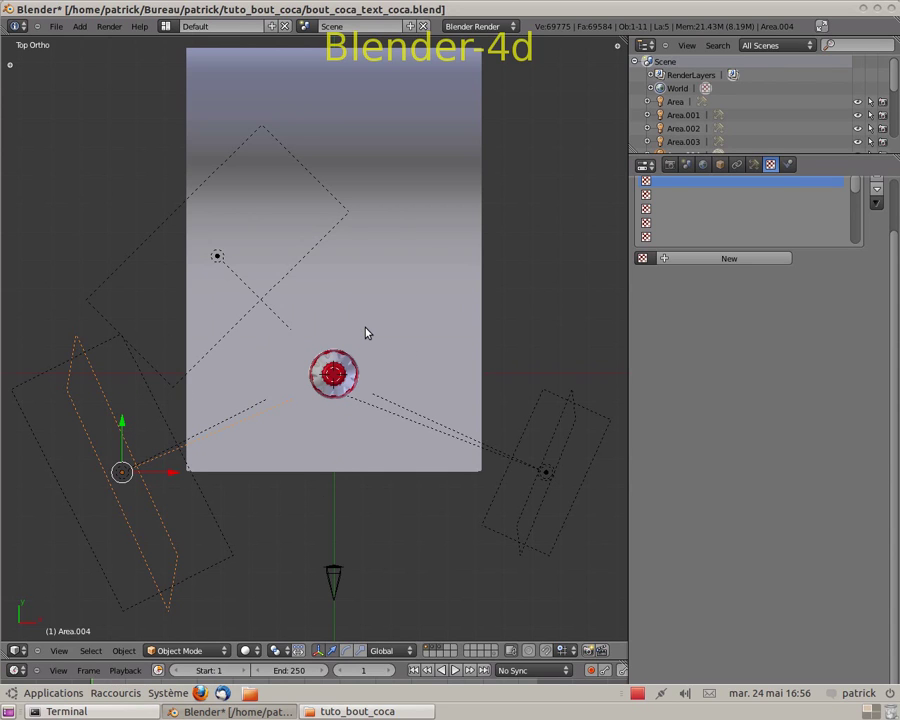
{"action": "key", "text": "KP_0"}
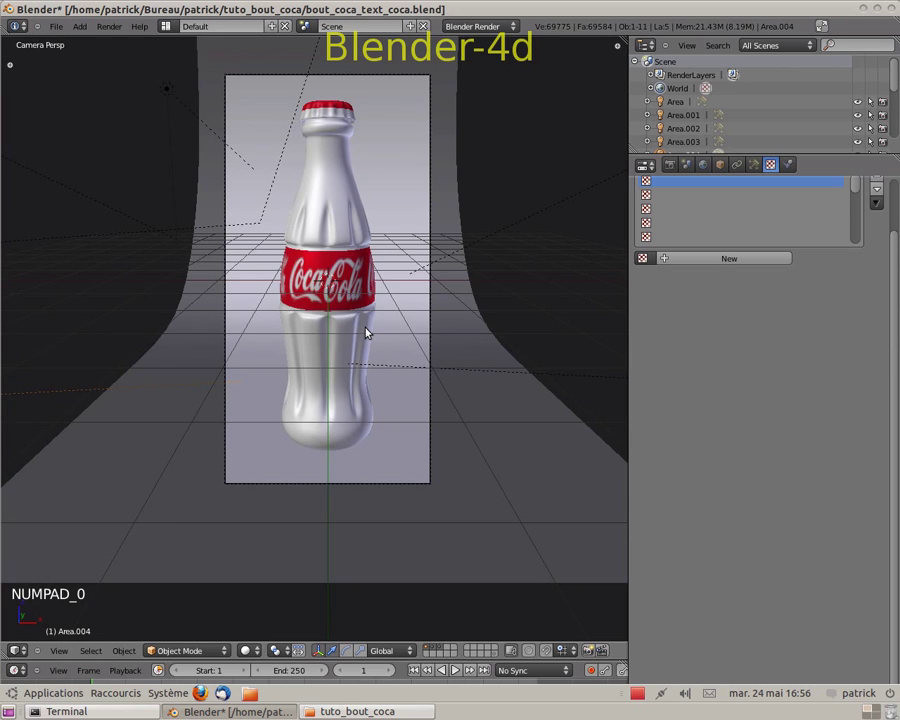
{"action": "key", "text": "F12"}
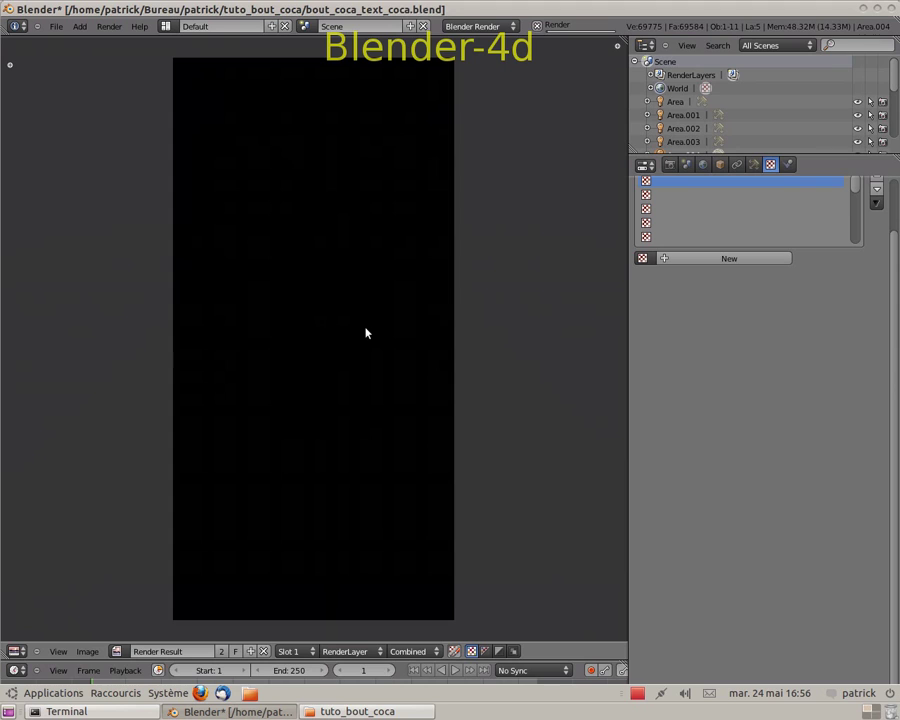
{"action": "right_click", "coordinate": [638, 697]}
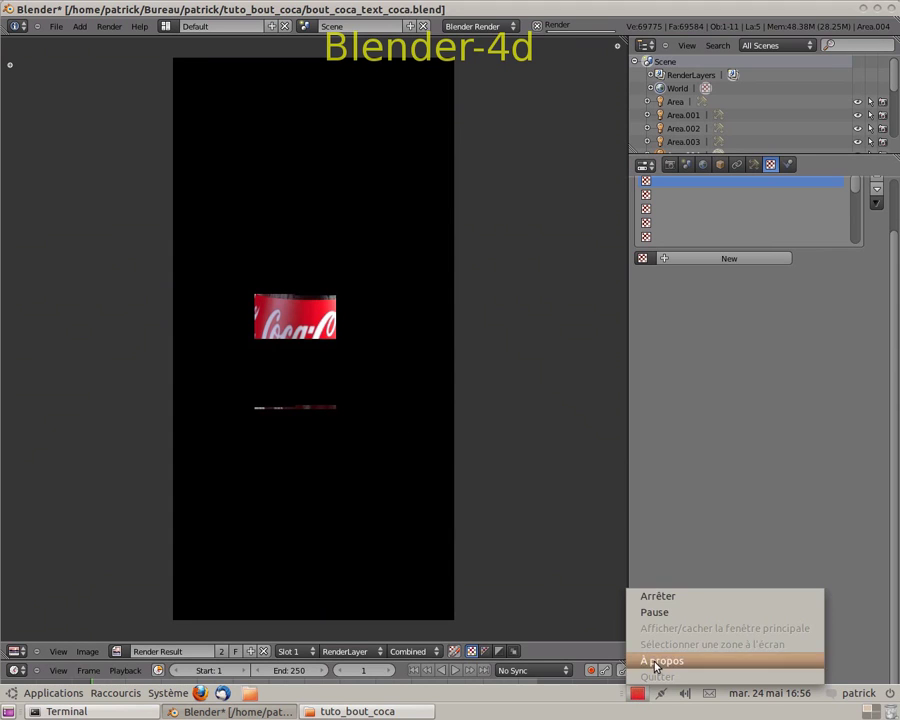
{"action": "left_click", "coordinate": [662, 610]}
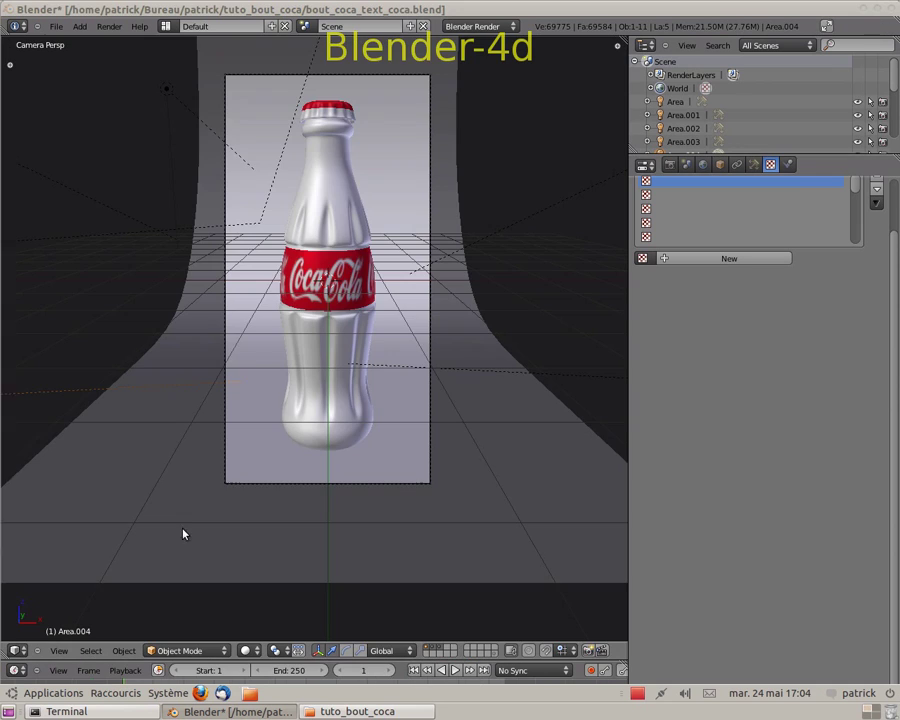
- Examine the lamp arrangement around the bottle from several angles, with the lower lamp on the bottle's right selected
{"action": "scroll", "coordinate": [464, 402], "scroll_direction": "down", "scroll_amount": 6}
{"action": "scroll", "coordinate": [474, 397], "scroll_direction": "up", "scroll_amount": 2}
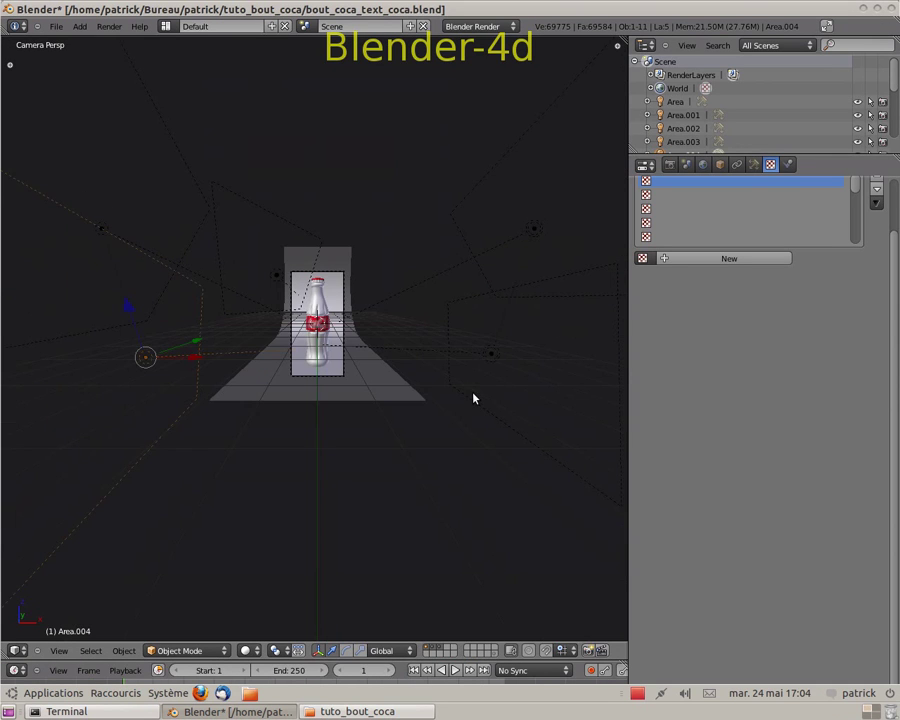
{"action": "scroll", "coordinate": [468, 397], "scroll_direction": "up", "scroll_amount": 3}
{"action": "middle_click_drag", "start_coordinate": [460, 396], "coordinate": [350, 382]}
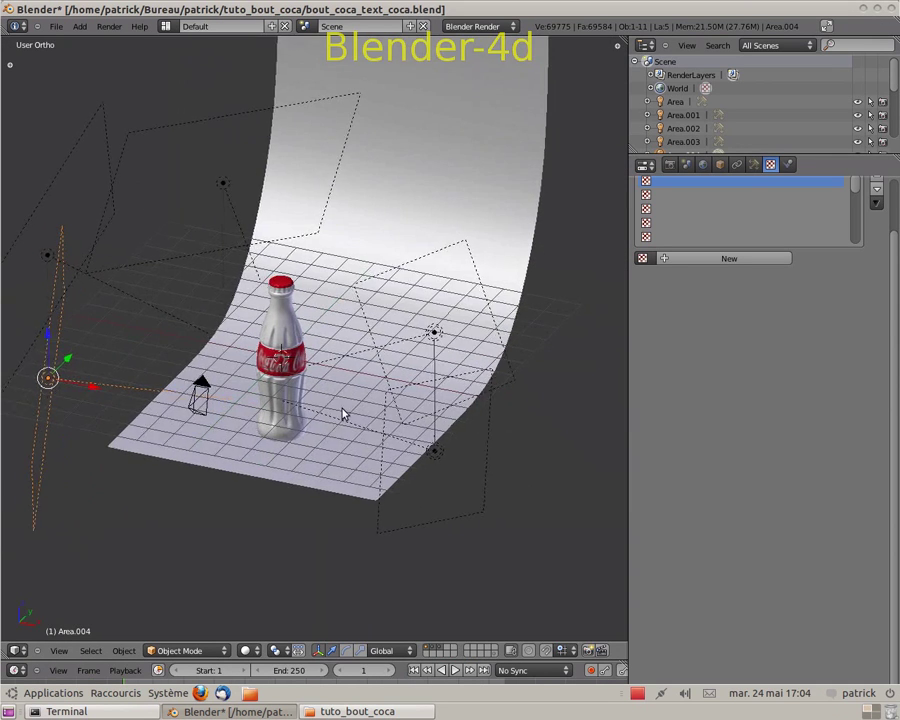
{"action": "right_click", "coordinate": [425, 397]}
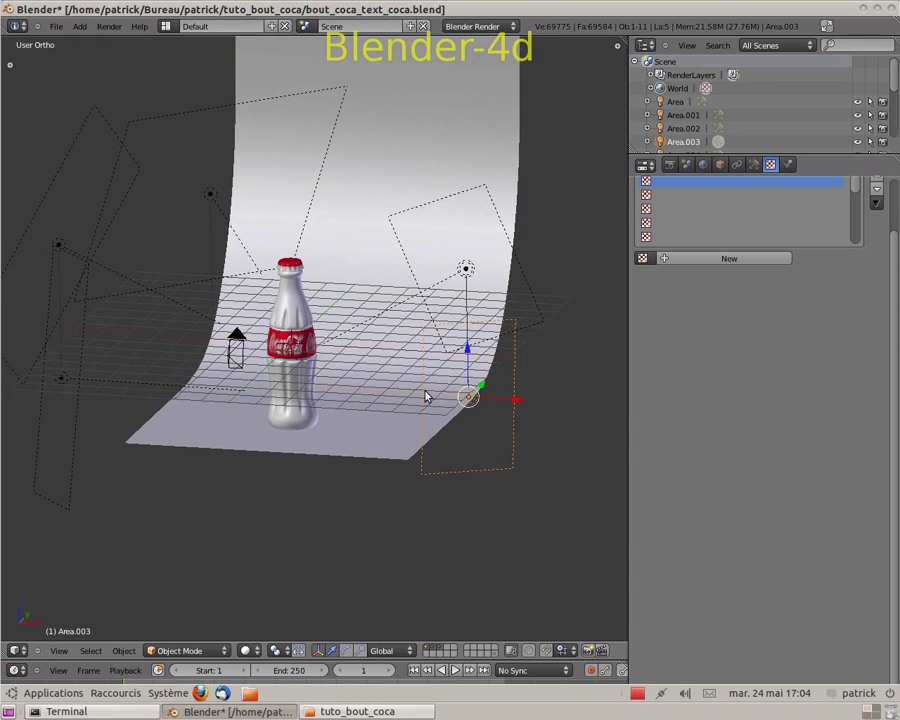
{"action": "middle_click_drag", "start_coordinate": [425, 397], "coordinate": [273, 349]}
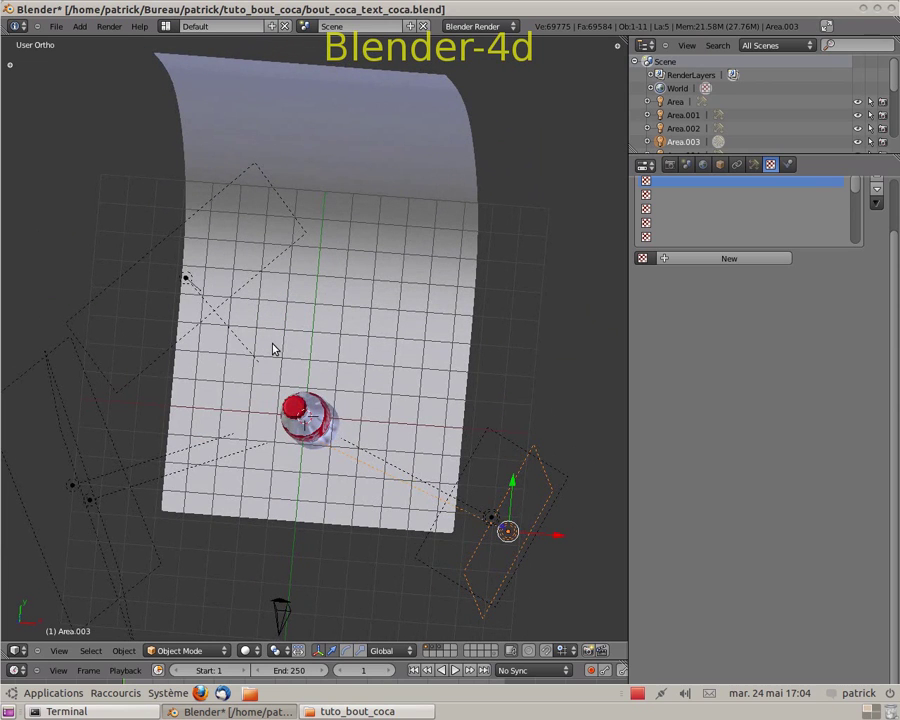
- Set the distance of the selected lower lamp on the bottle's right to 6.768 and its energy to 0.660
{"action": "left_click", "coordinate": [754, 165]}
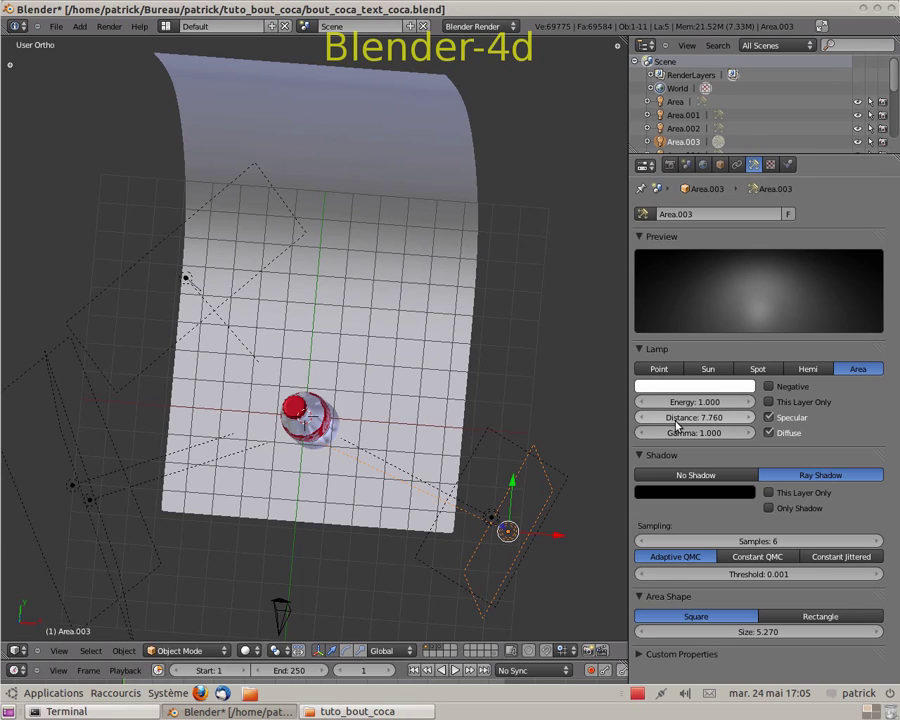
{"action": "mouse_move", "coordinate": [676, 424]}
{"action": "left_mouse_down"}
{"action": "mouse_move", "coordinate": [650, 430]}
{"action": "mouse_move", "coordinate": [661, 435]}
{"action": "left_mouse_up"}
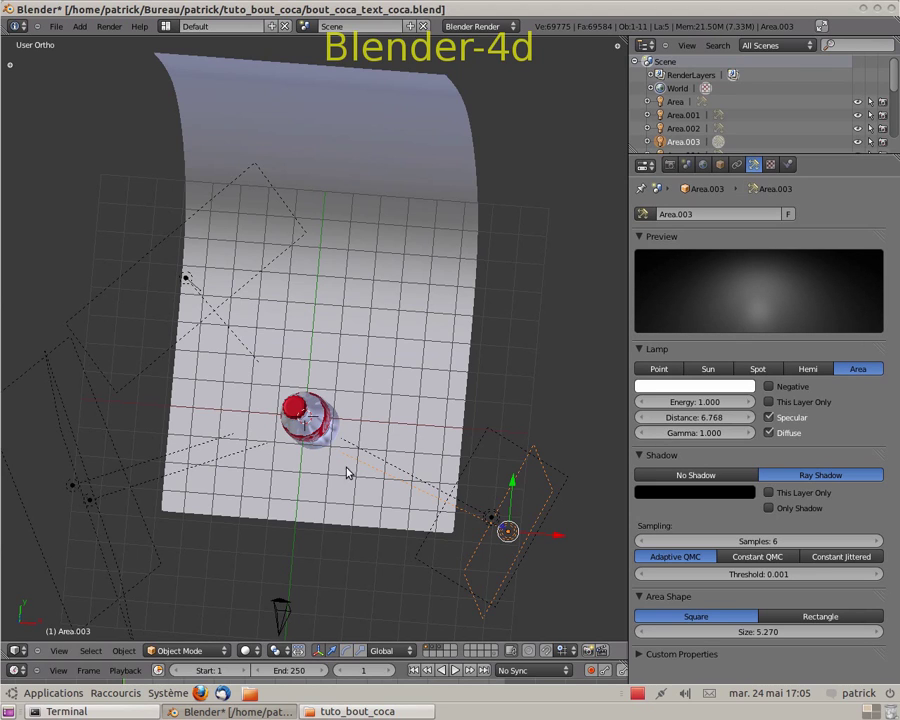
{"action": "left_click_drag", "start_coordinate": [719, 405], "coordinate": [706, 410]}
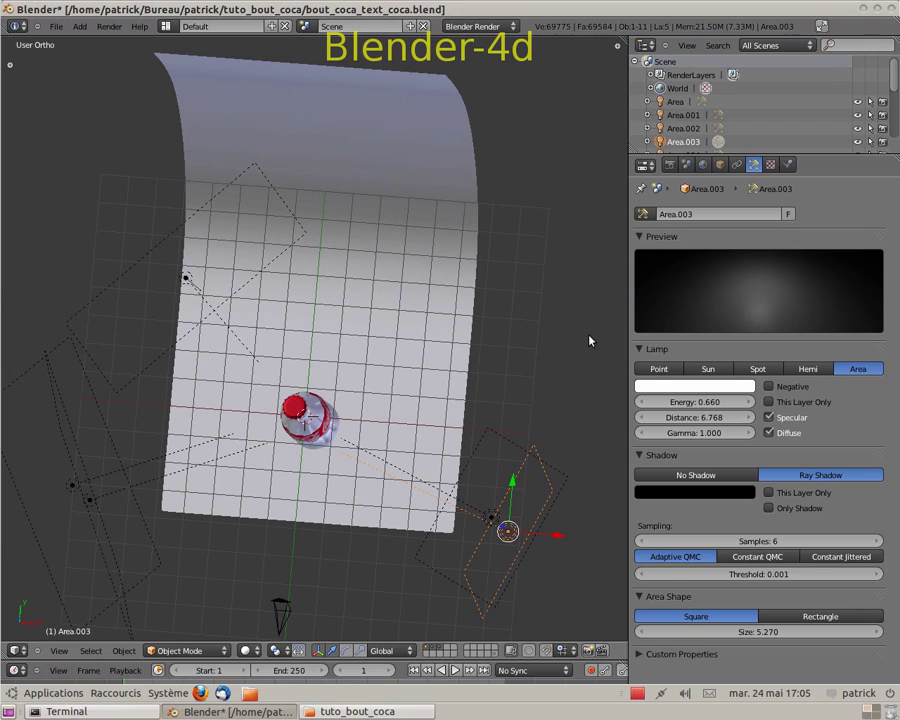
- Scale up the lower area lamp on the bottle's right to about 1.5 times its size
{"action": "key", "text": "s"}
{"action": "key", "text": "s"}
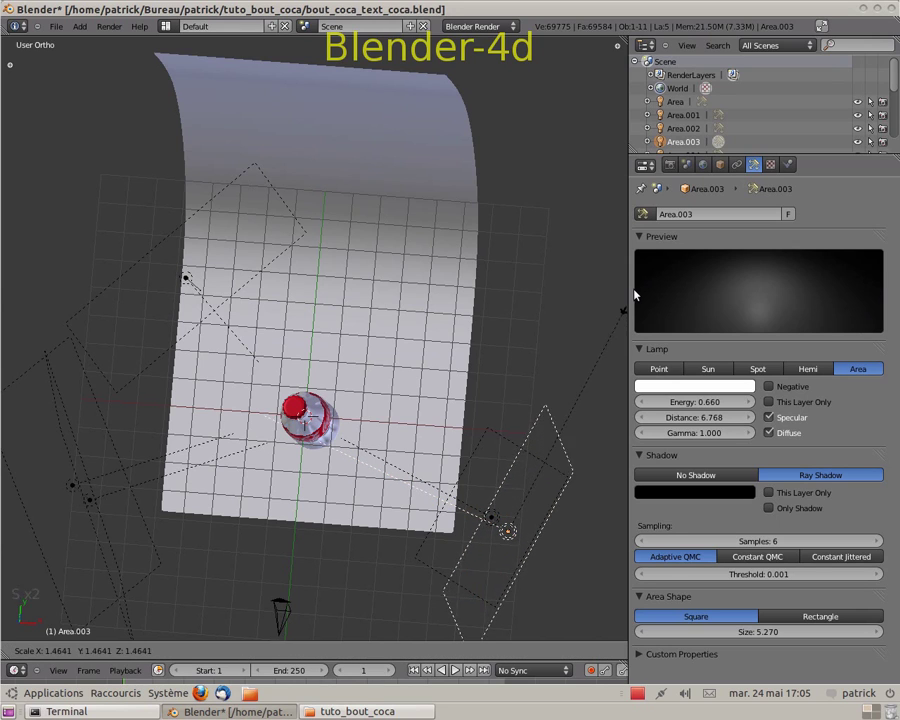
{"action": "left_click", "coordinate": [637, 287]}
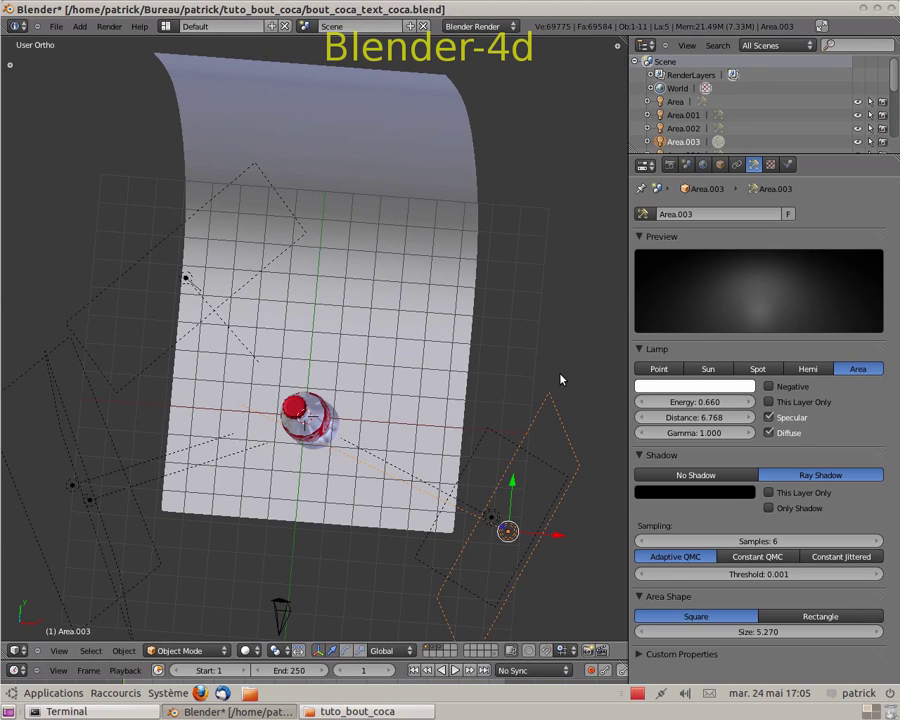
- Render the scene to check the lighting with the weaker, enlarged lamp
{"action": "key", "text": "F12"}
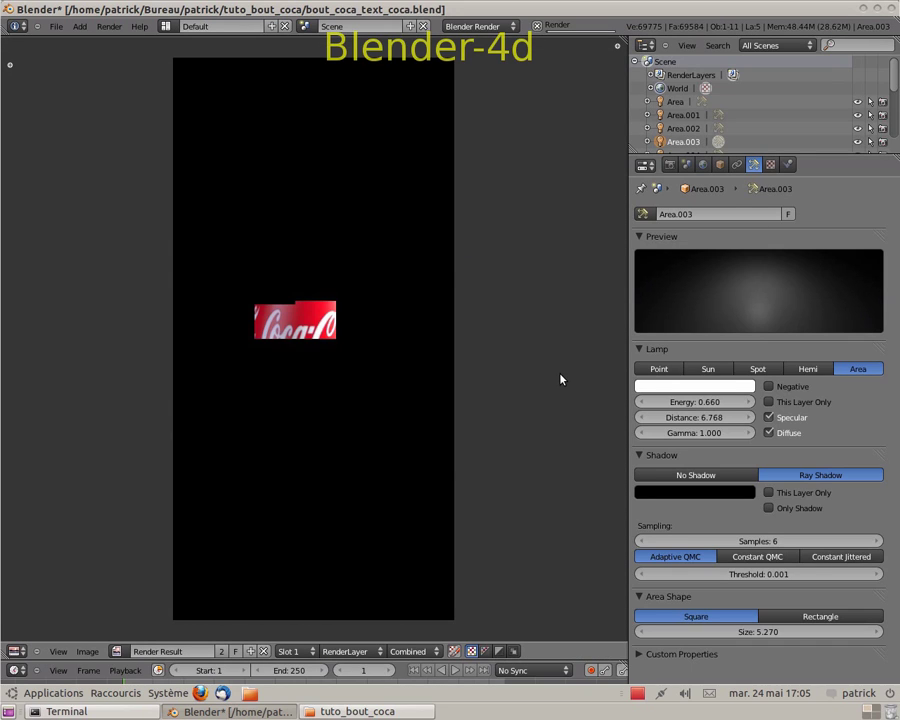
{"action": "right_click", "coordinate": [640, 699]}
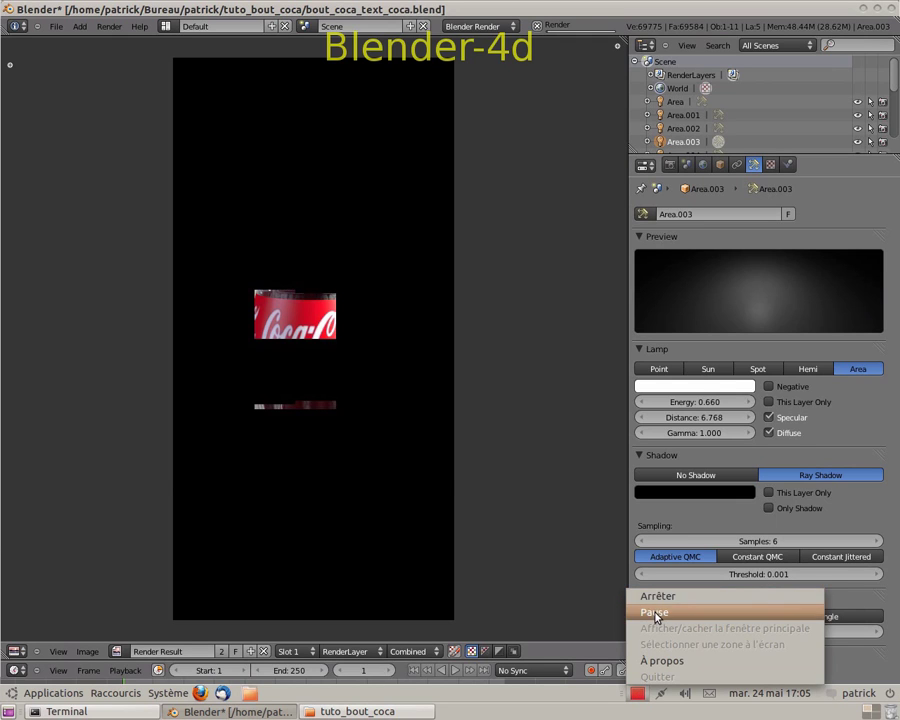
{"action": "left_click", "coordinate": [655, 612]}
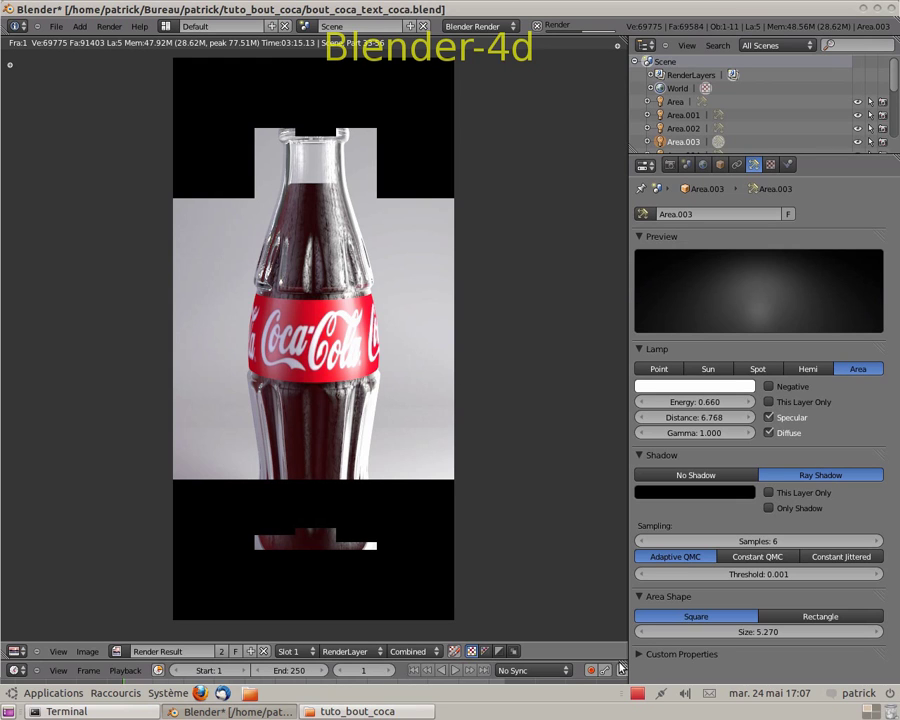
{"action": "right_click", "coordinate": [638, 694]}
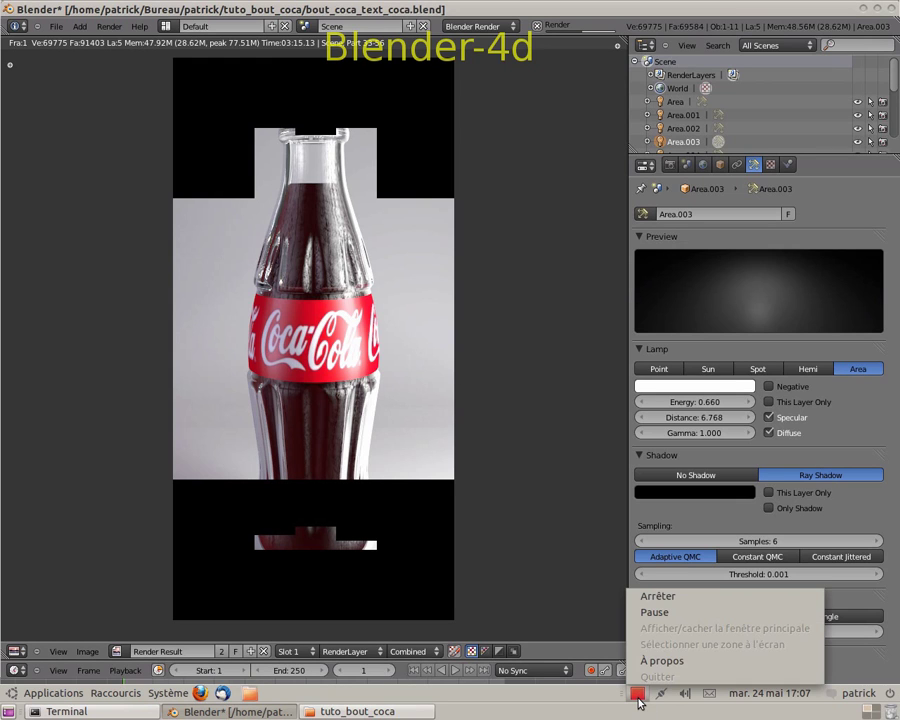
{"action": "left_click", "coordinate": [655, 613]}
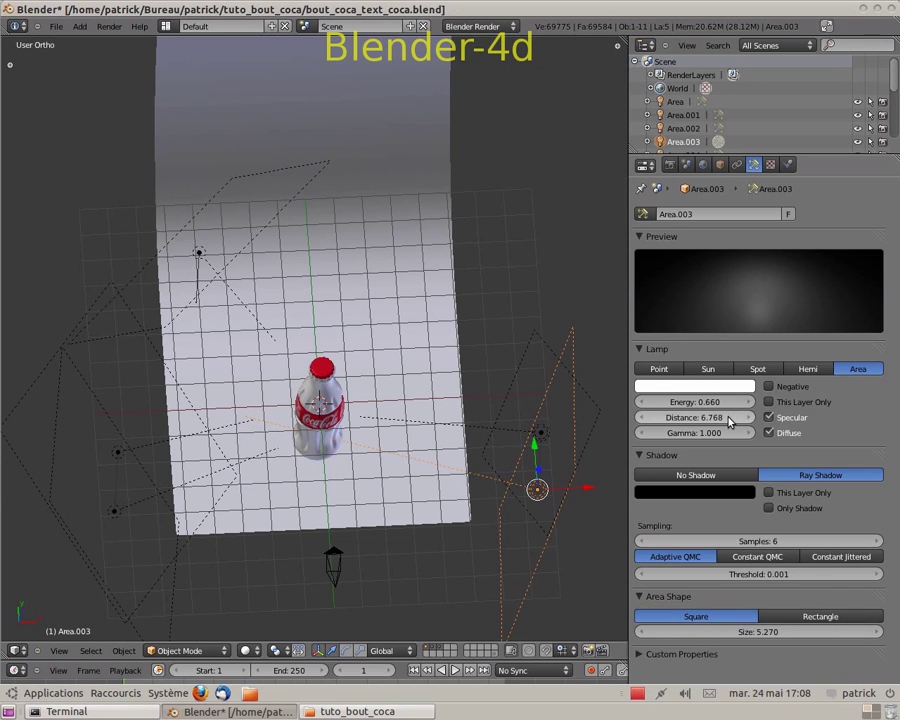
- Set the distance of the lower lamp on the bottle's right to 3.880 and render the scene
{"action": "left_click_drag", "start_coordinate": [730, 422], "coordinate": [698, 428]}
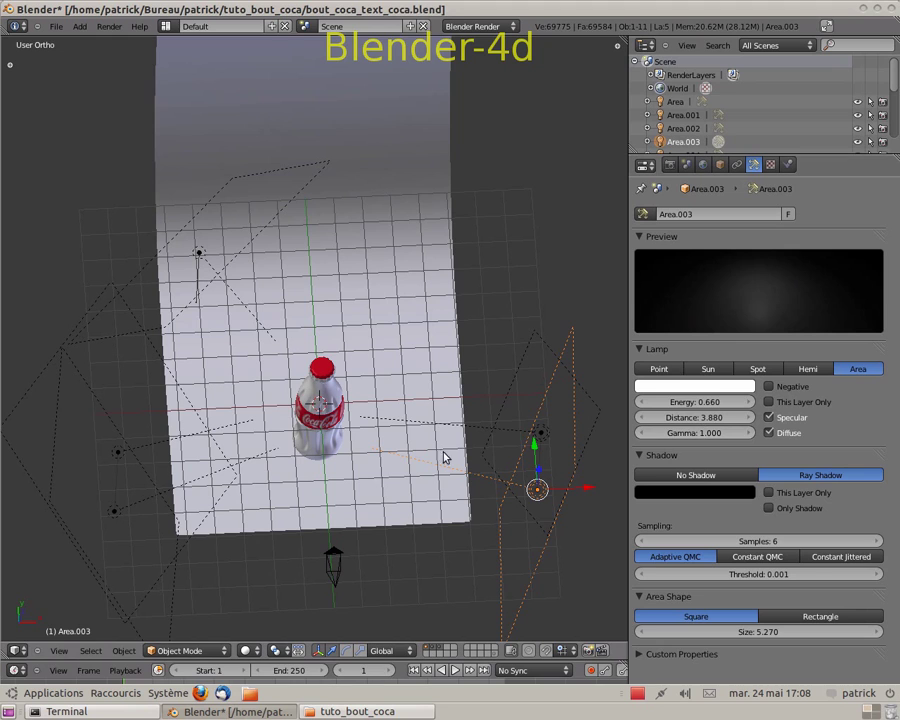
{"action": "middle_click_drag", "start_coordinate": [547, 420], "coordinate": [540, 560]}
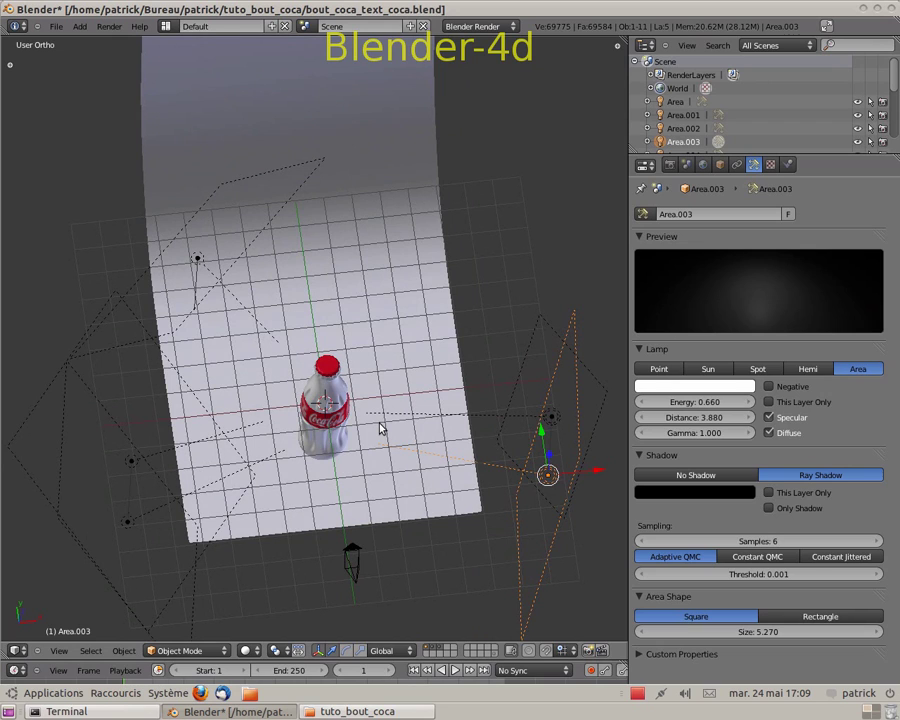
{"action": "key", "text": "F12"}
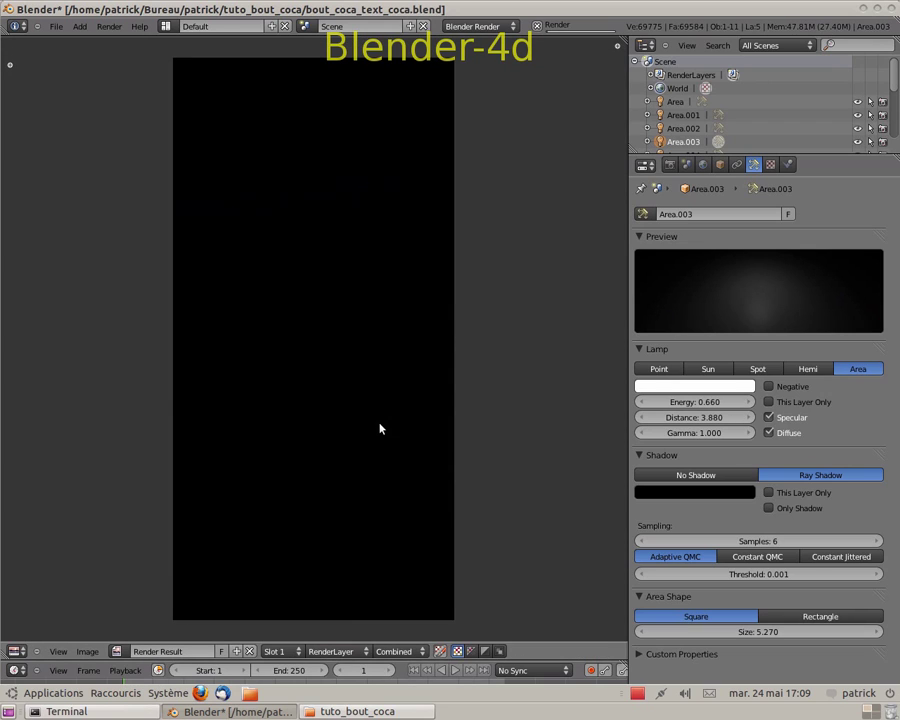
{"action": "right_click", "coordinate": [637, 693]}
{"action": "left_click", "coordinate": [664, 618]}
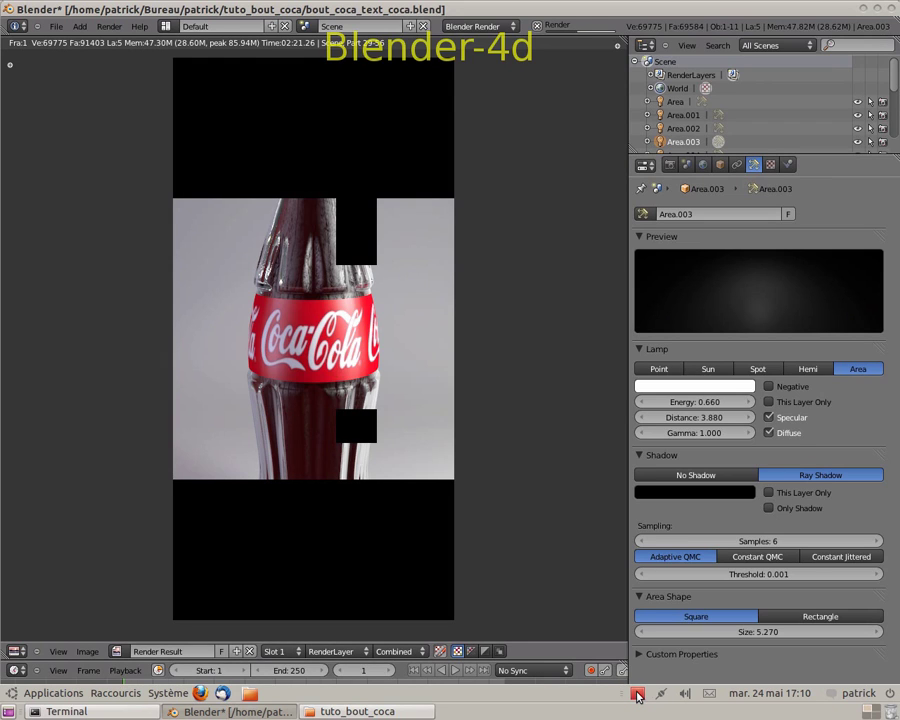
{"action": "right_click", "coordinate": [637, 694]}
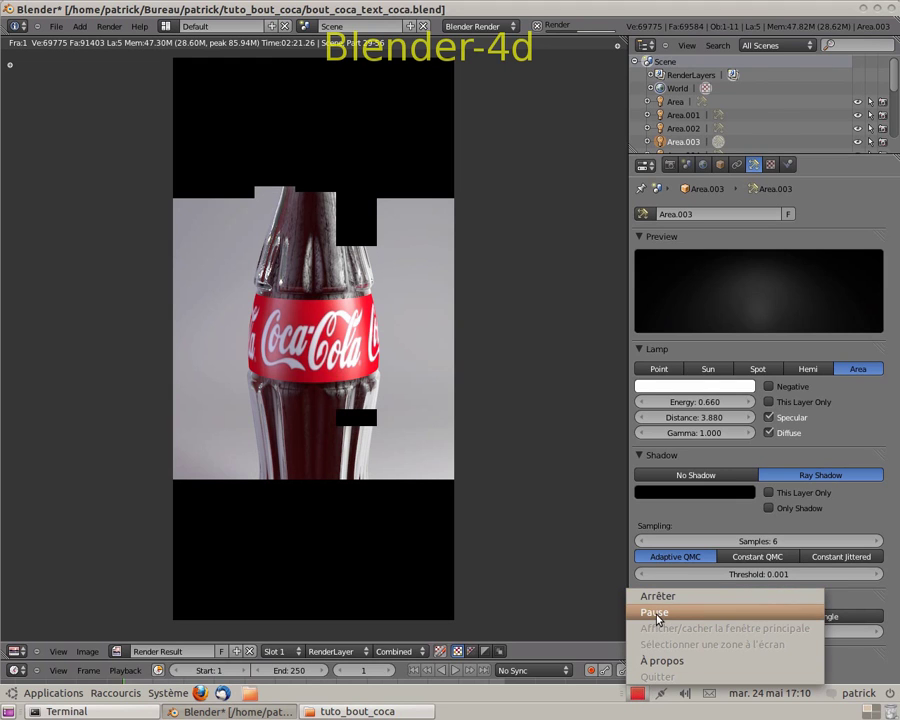
{"action": "left_click", "coordinate": [655, 612]}
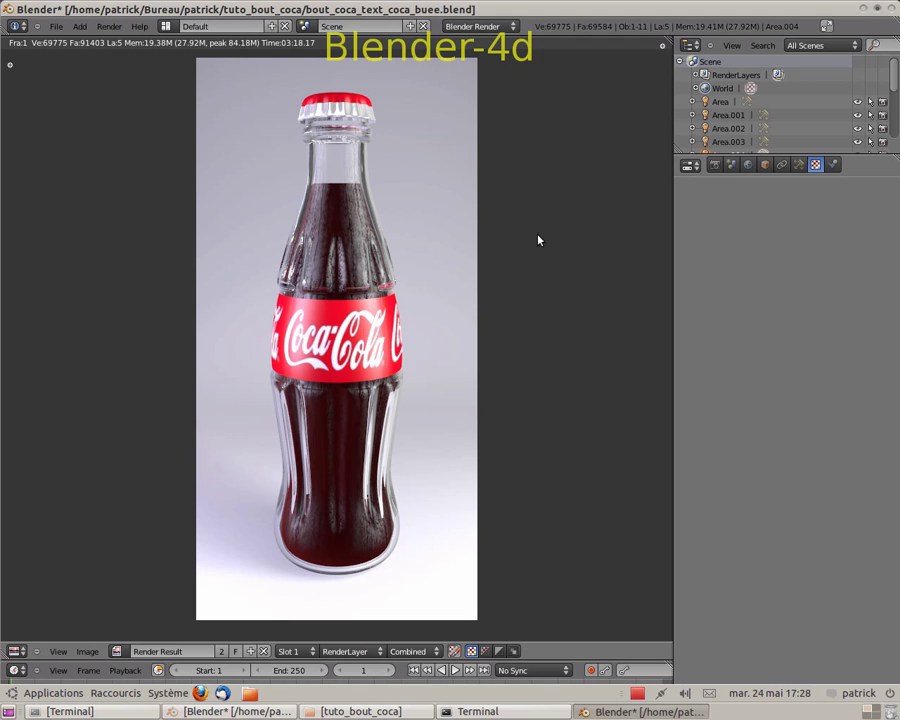
- Select the glass bottle and examine the colour, mapping and projection settings of its buee texture alongside the render
{"action": "key", "text": "Escape"}
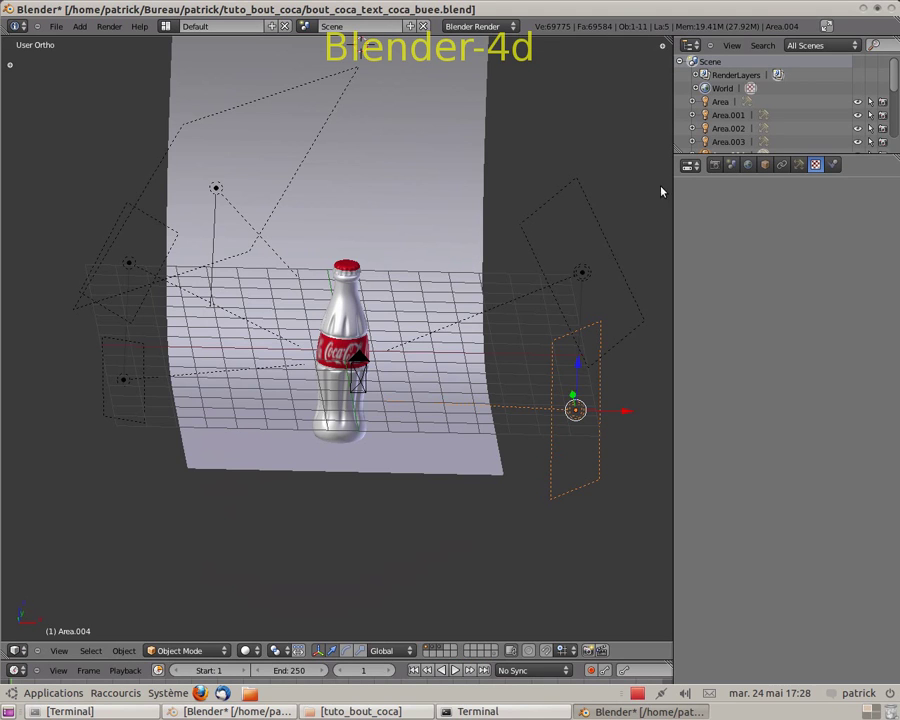
{"action": "right_click", "coordinate": [344, 308]}
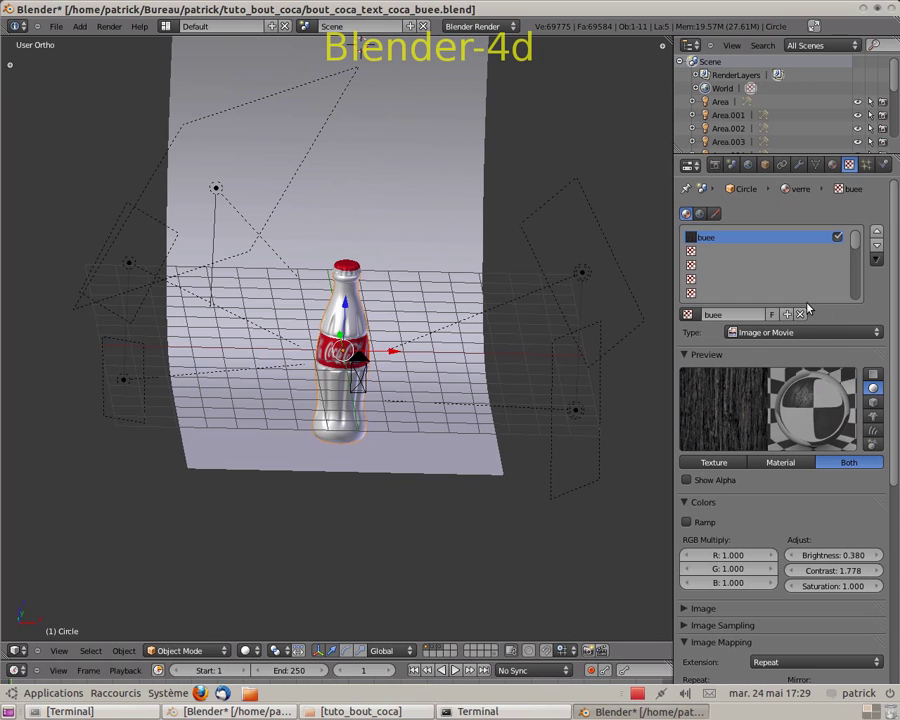
{"action": "scroll", "coordinate": [870, 545], "scroll_direction": "down", "scroll_amount": 8}
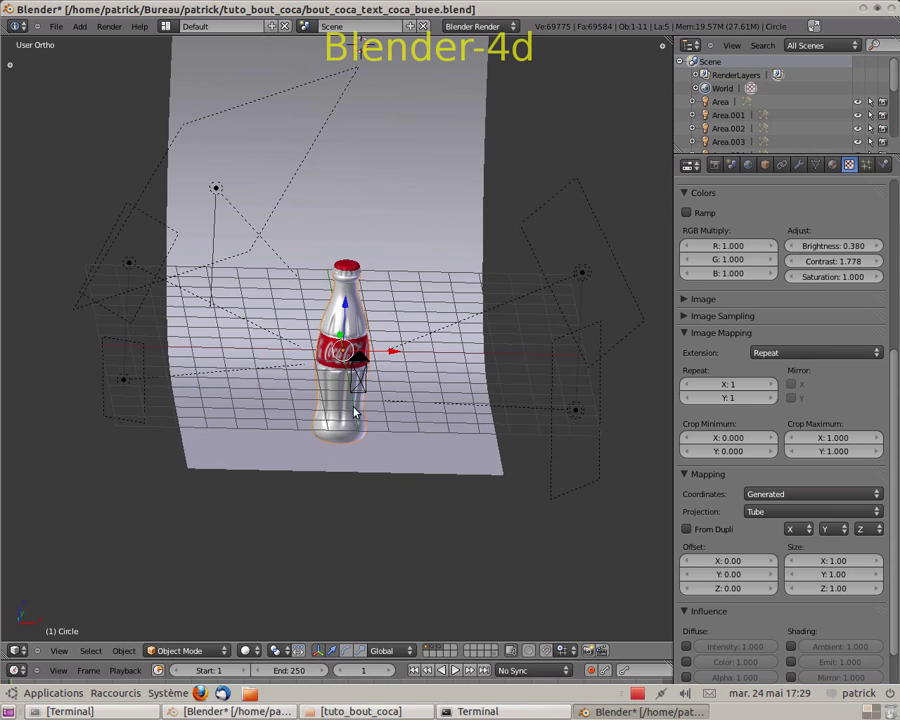
{"action": "scroll", "coordinate": [424, 404], "scroll_direction": "up", "scroll_amount": 5}
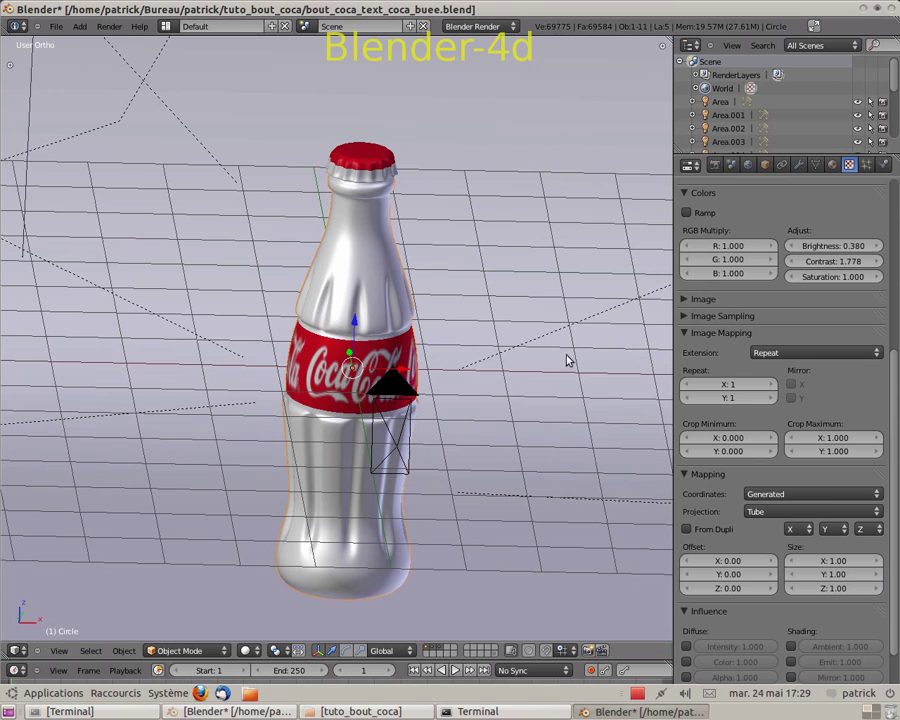
{"action": "scroll", "coordinate": [572, 347], "scroll_direction": "down", "scroll_amount": 3}
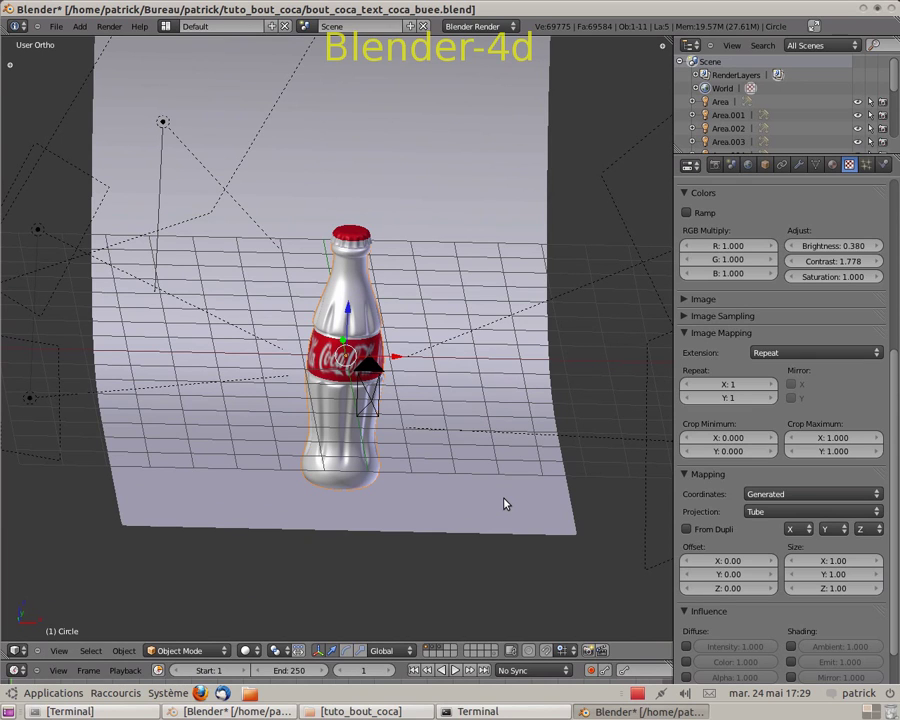
{"action": "key", "text": "F11"}
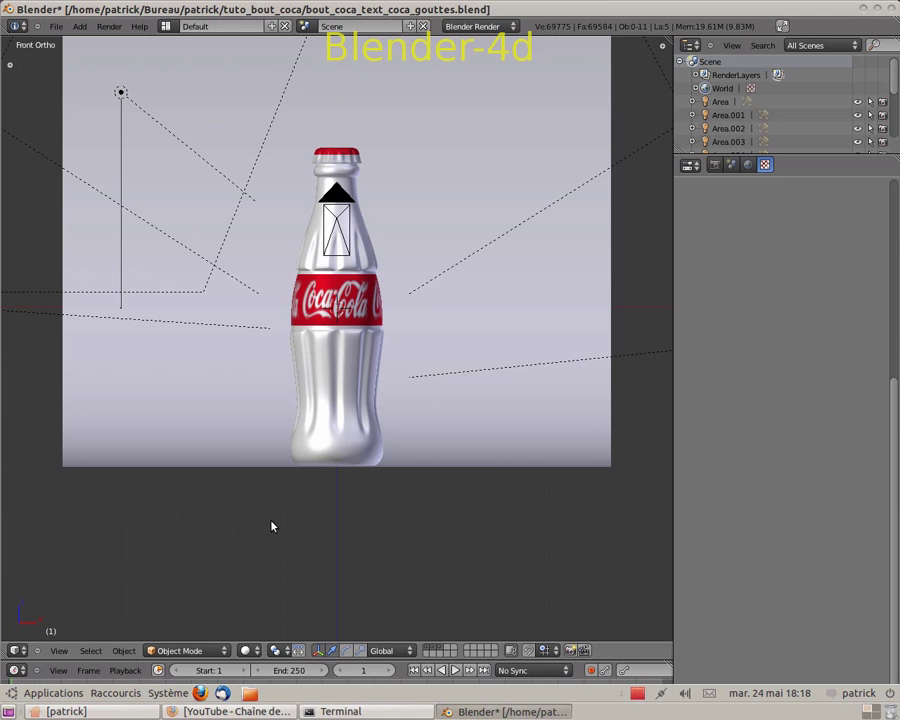
- Switch to the empty fifth layer and add an icosphere at the origin
{"action": "left_click", "coordinate": [453, 651]}
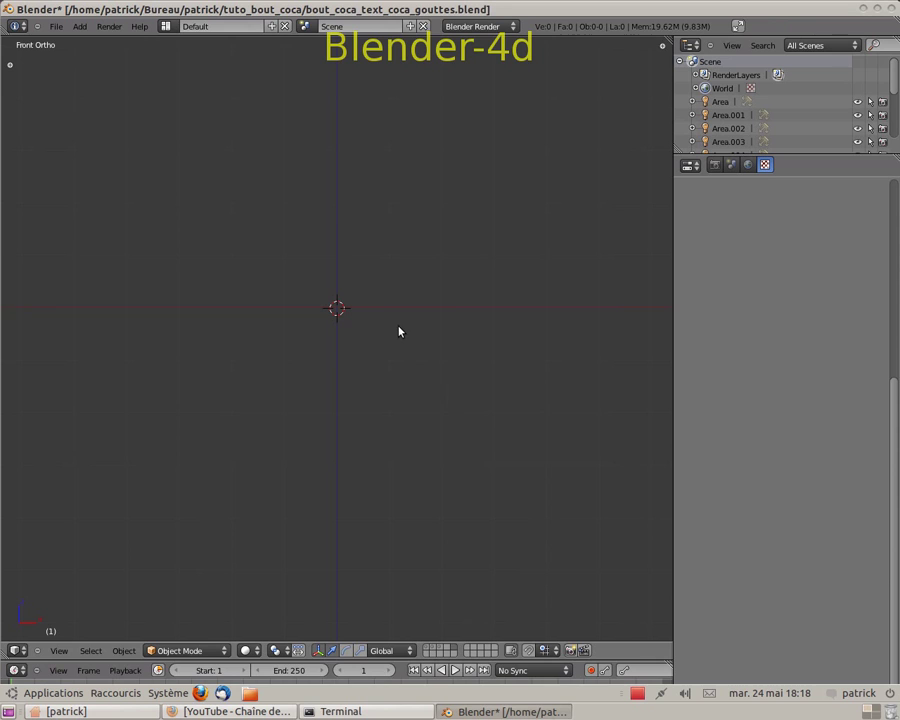
{"action": "key", "text": "shift+a"}
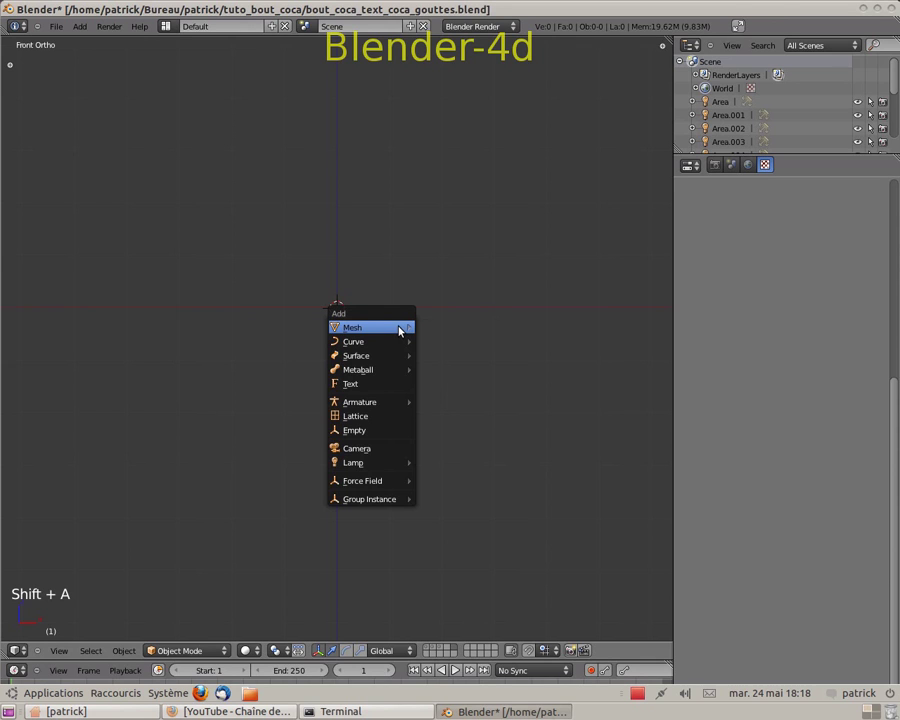
{"action": "mouse_move", "coordinate": [402, 327]}
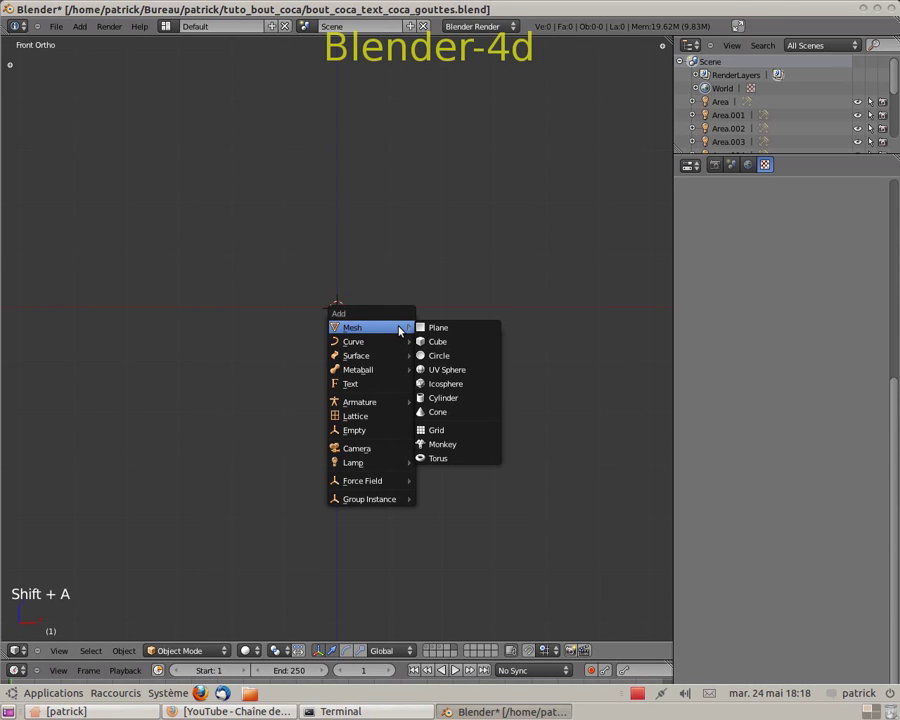
{"action": "left_click", "coordinate": [446, 384]}
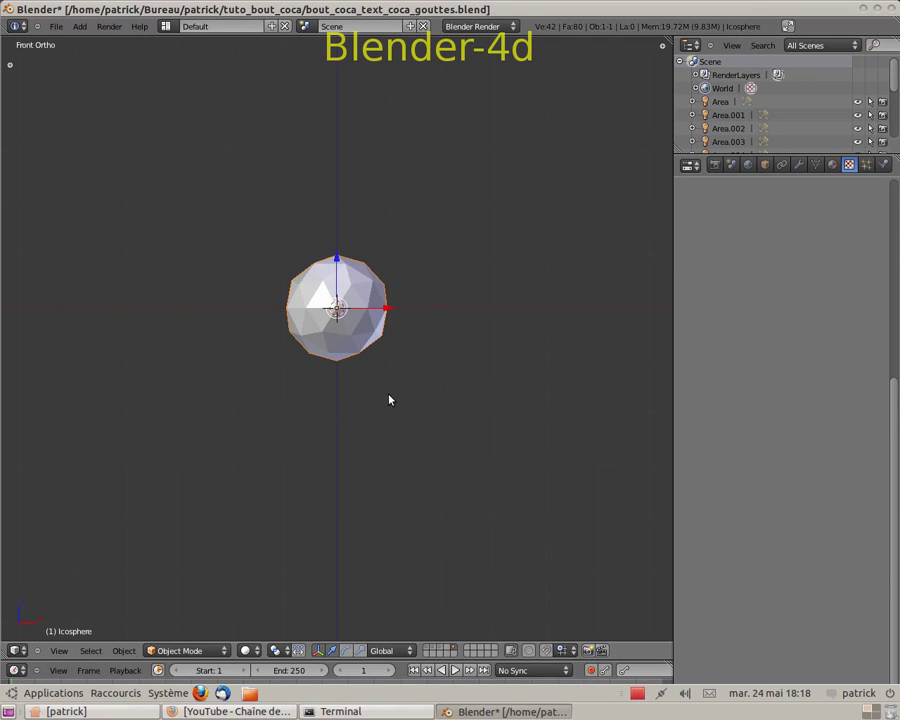
- Shape the icosphere into a water drop by pulling its top vertex straight up with connected proportional editing at size 1.00
{"action": "key", "text": "Tab"}
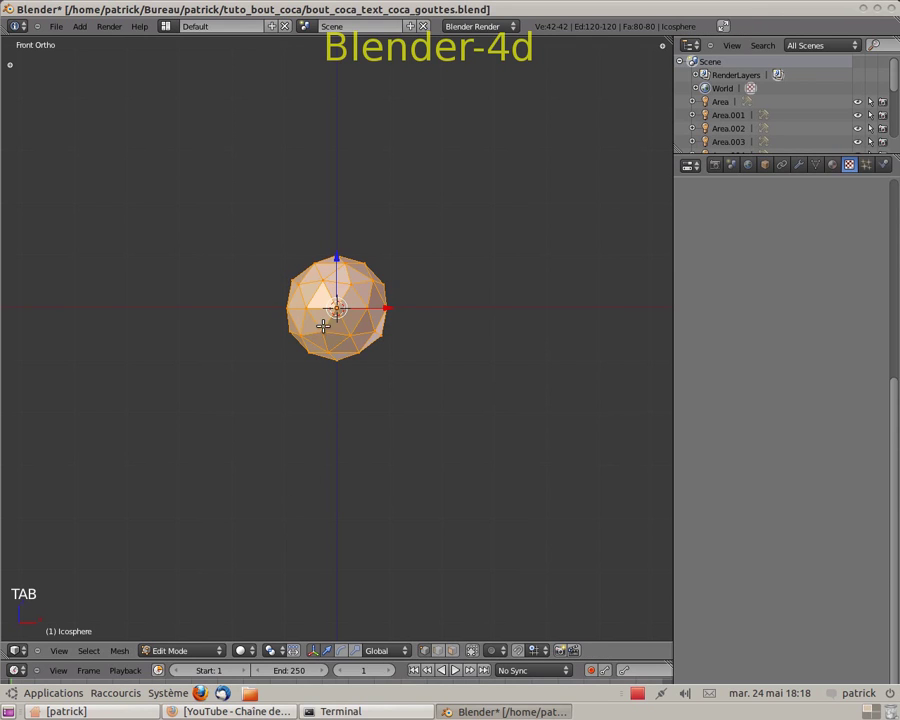
{"action": "right_click", "coordinate": [336, 255]}
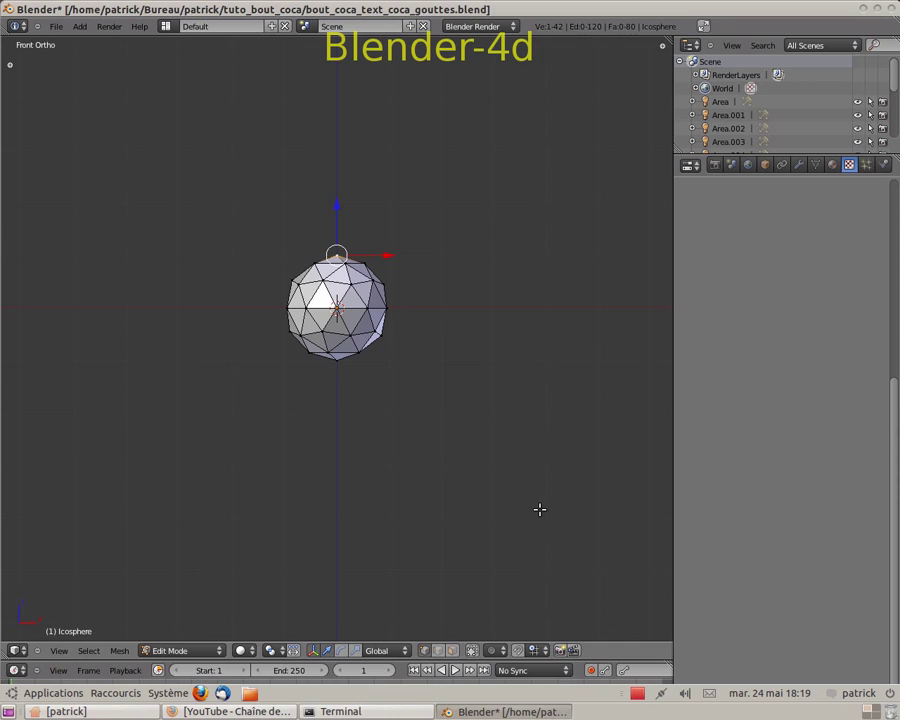
{"action": "left_click", "coordinate": [503, 651]}
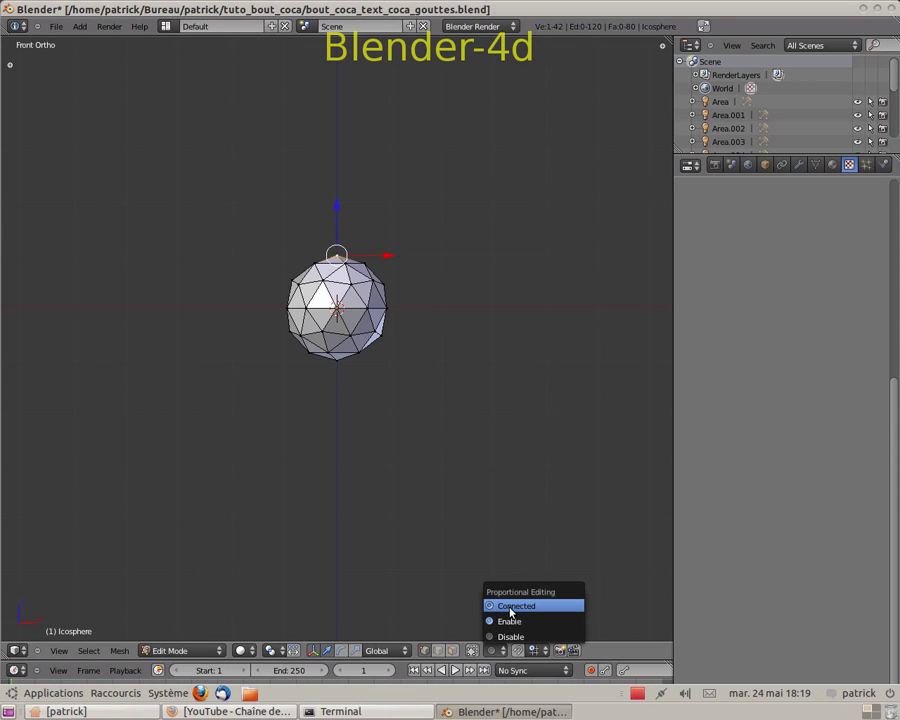
{"action": "left_click", "coordinate": [510, 607]}
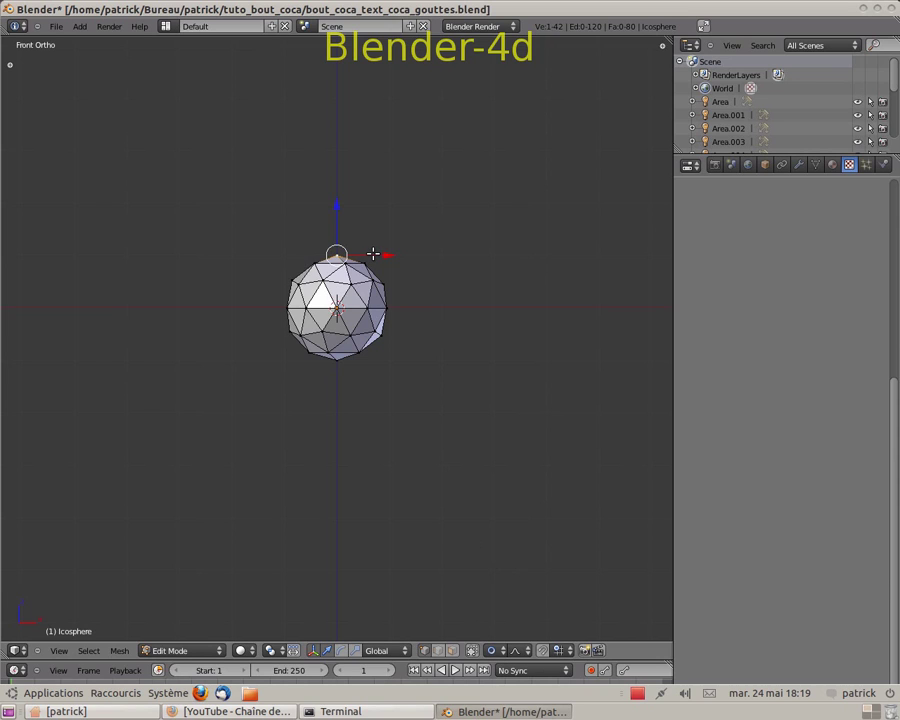
{"action": "key", "text": "g"}
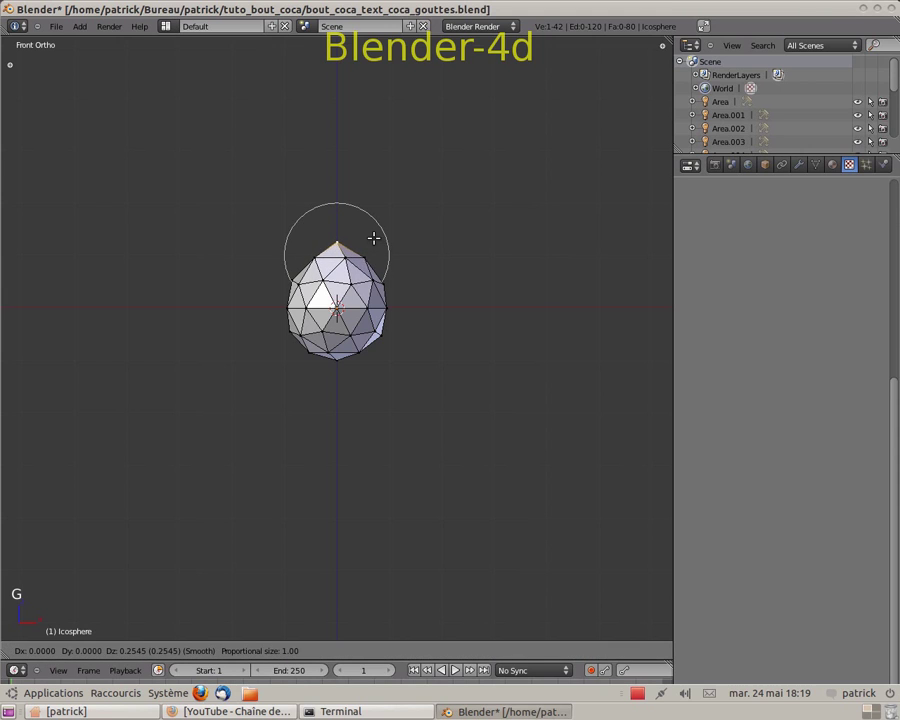
{"action": "left_click", "coordinate": [375, 167]}
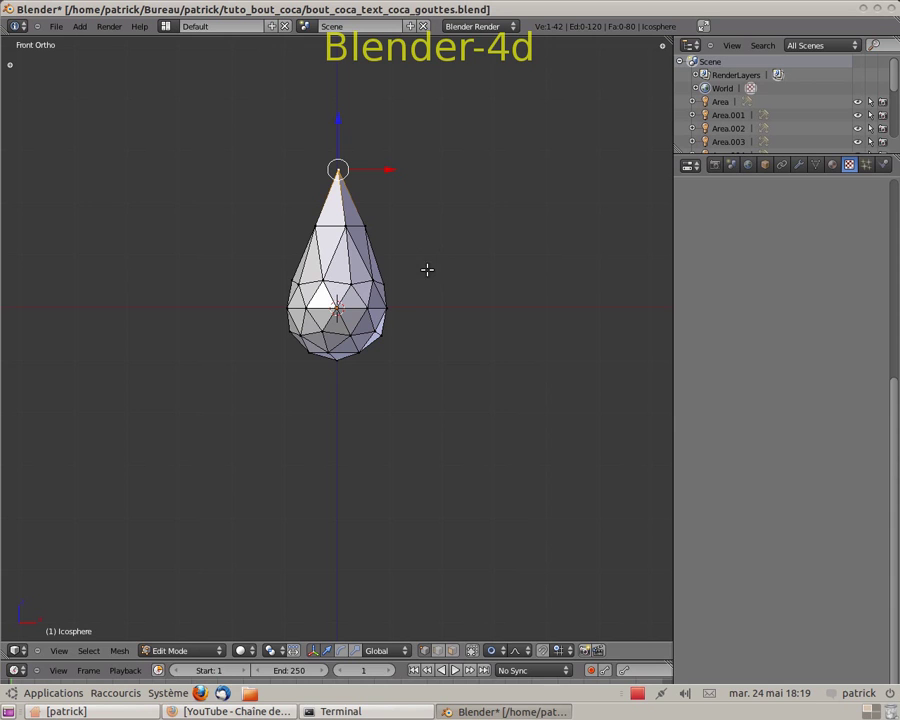
{"action": "middle_click_drag", "start_coordinate": [379, 276], "coordinate": [456, 272]}
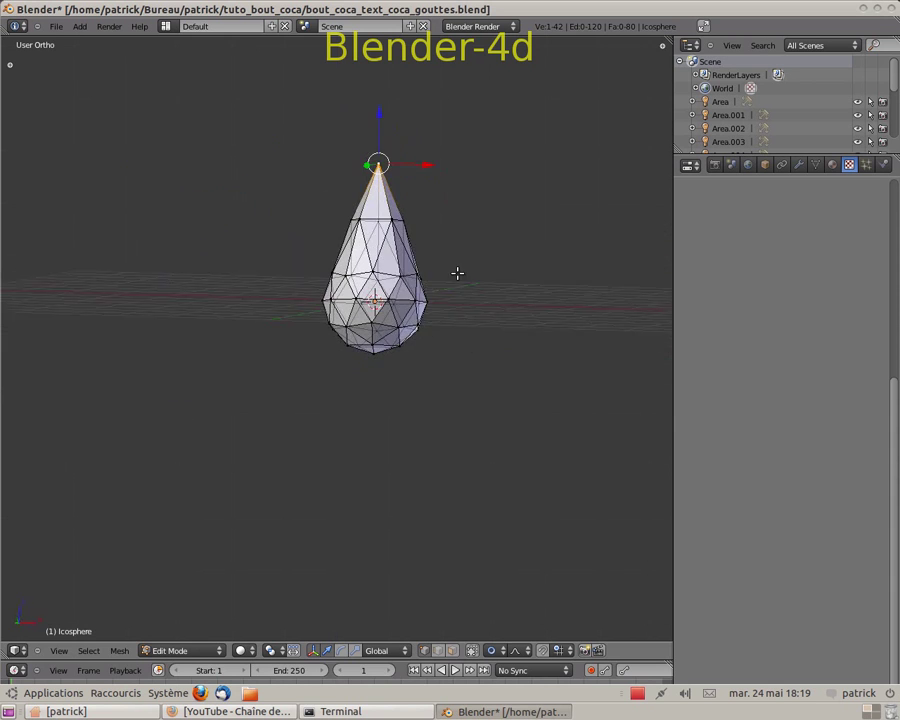
{"action": "key", "text": "KP_1"}
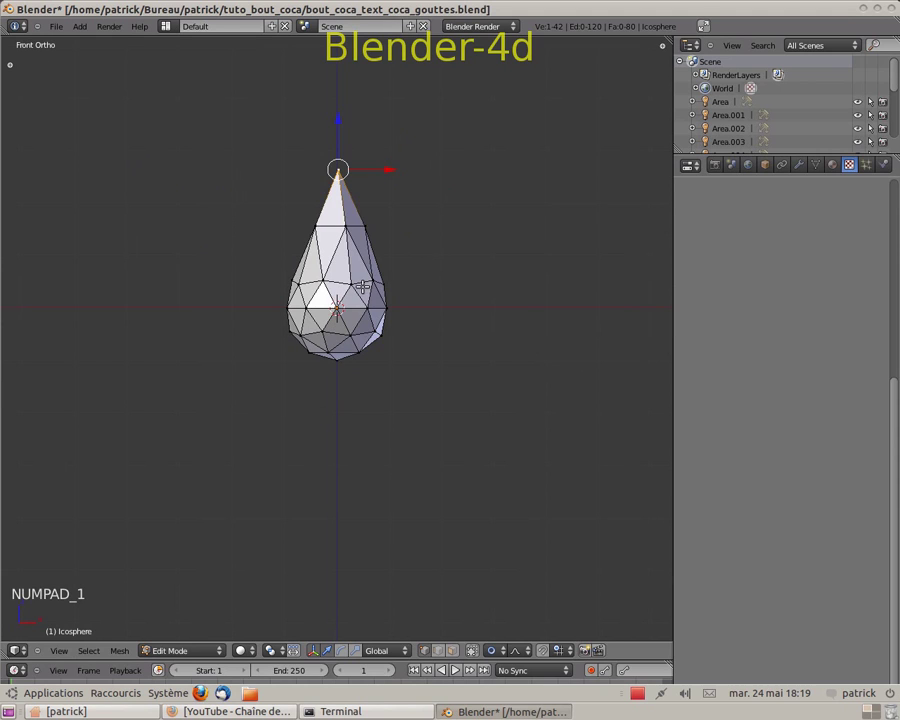
{"action": "key", "text": "Tab"}
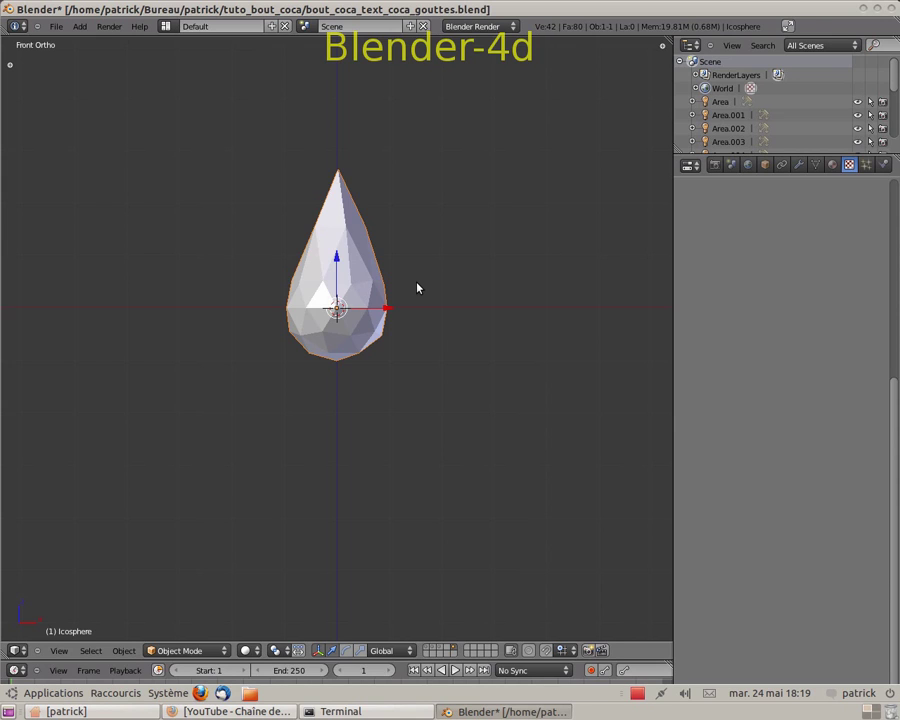
- Duplicate the water drop and move the copy about 2.97 units along X beside the original
{"action": "key", "text": "shift+d"}
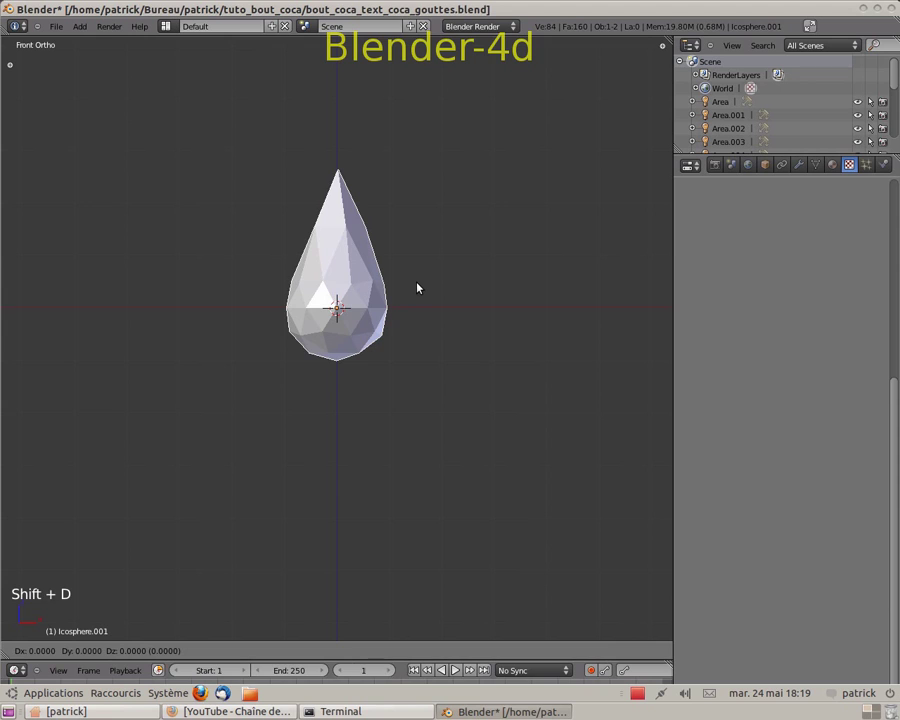
{"action": "right_click", "coordinate": [418, 288]}
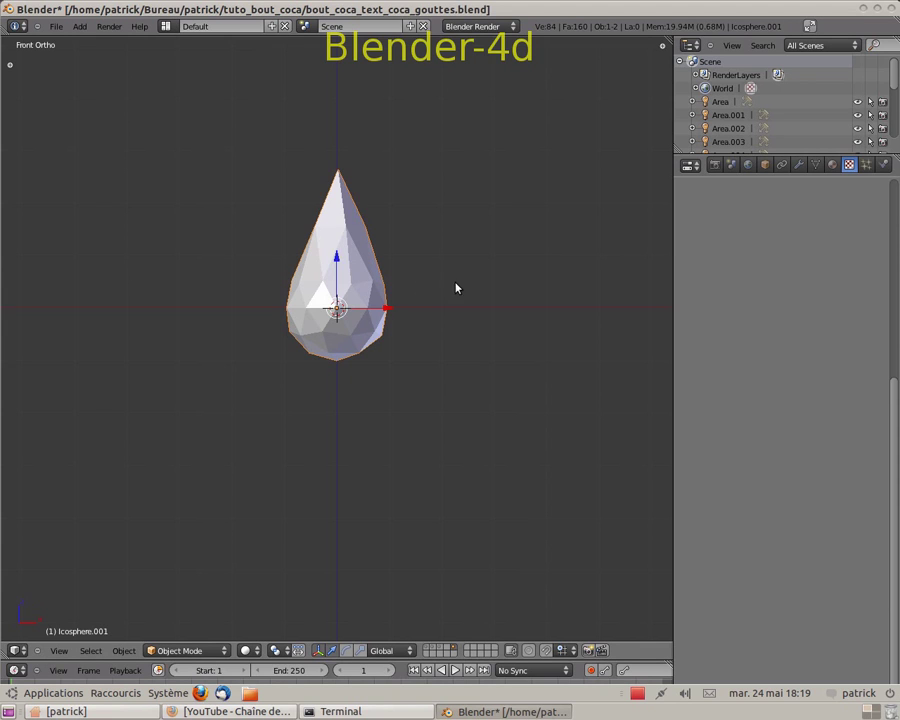
{"action": "key", "text": "g"}
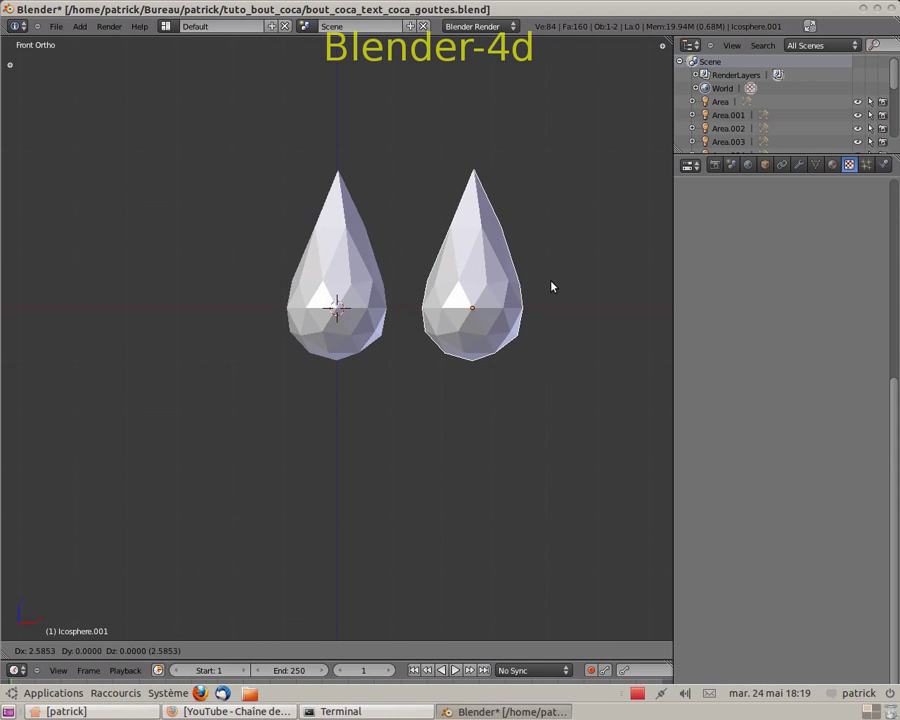
{"action": "left_click", "coordinate": [570, 286]}
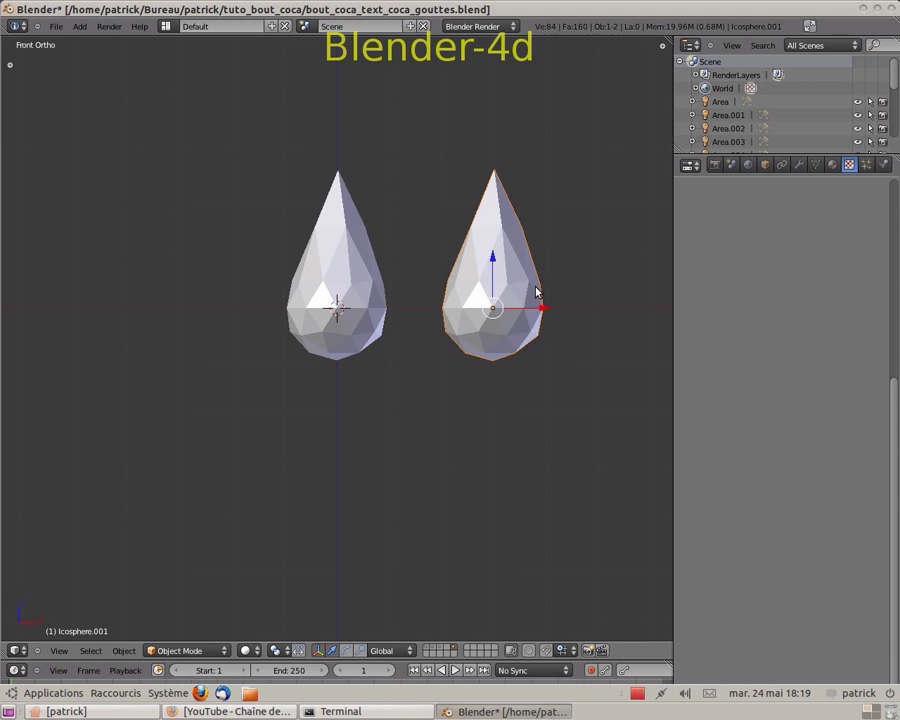
- Pull three vertices on the copied drop's outer side away from the original with proportional editing at size 1.00
{"action": "key", "text": "Tab"}
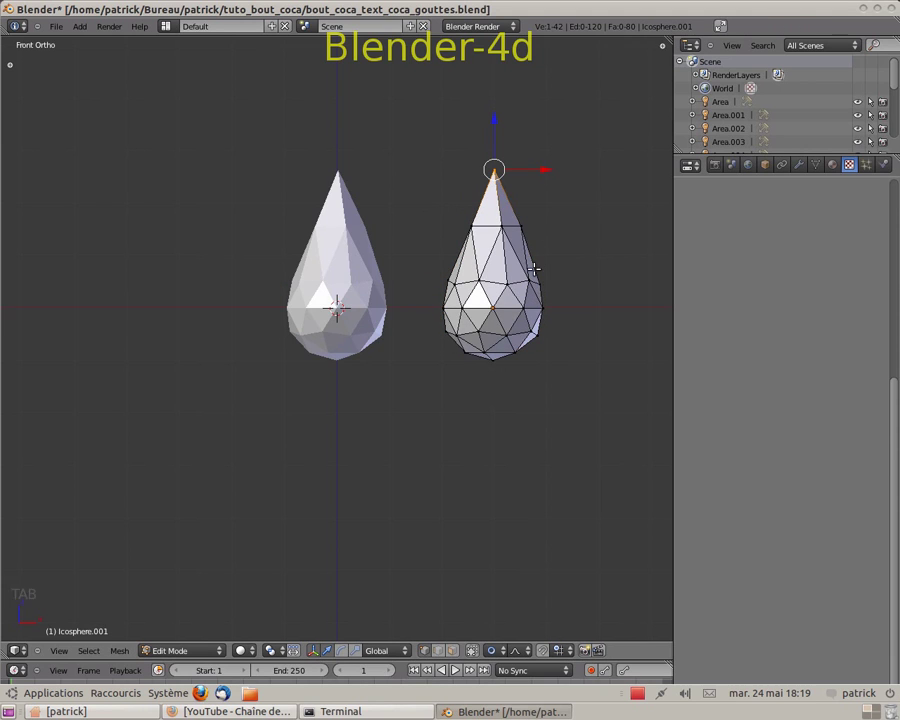
{"action": "right_click", "coordinate": [540, 284]}
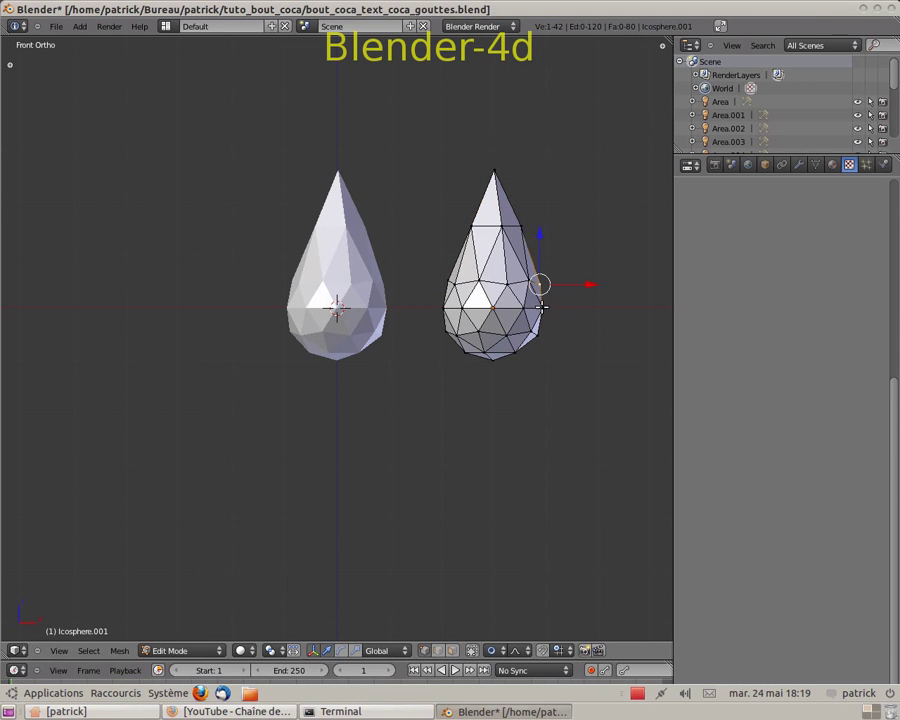
{"action": "right_click", "coordinate": [541, 309], "text": "shift"}
{"action": "right_click", "coordinate": [543, 344], "text": "shift"}
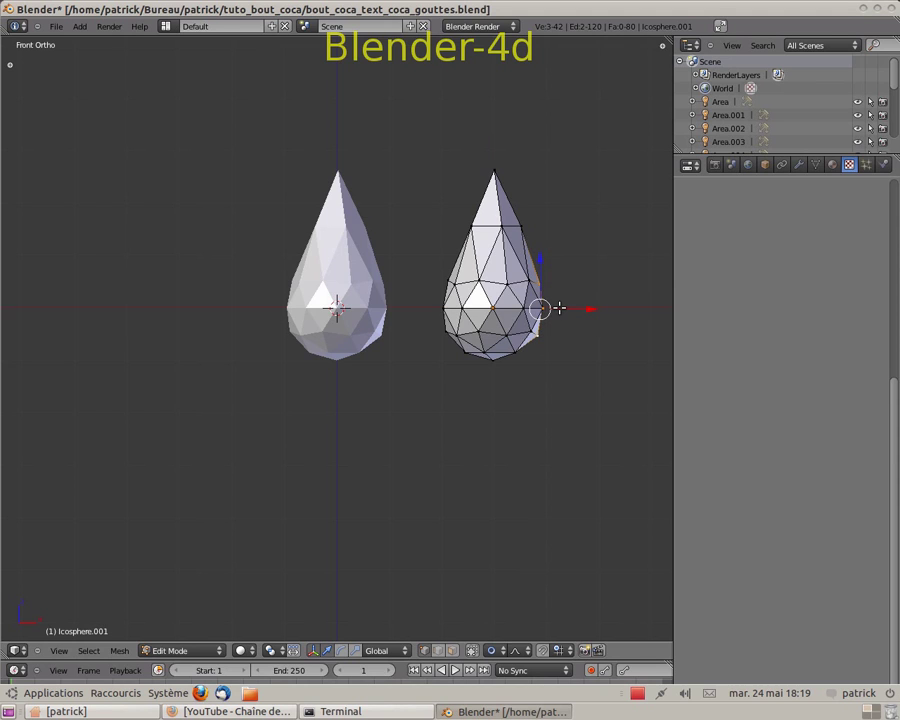
{"action": "key", "text": "g"}
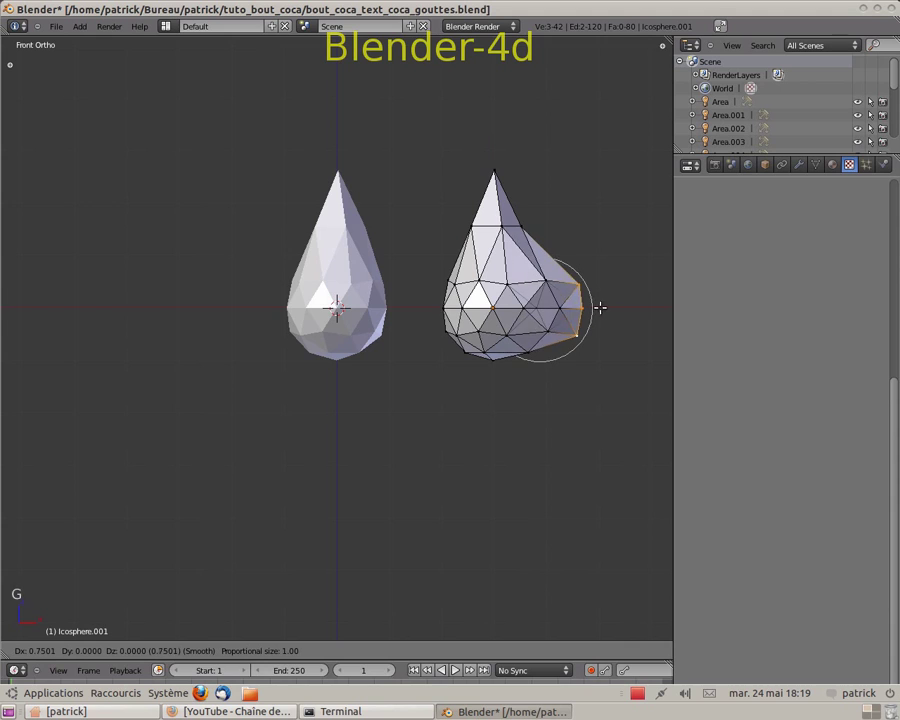
{"action": "left_click", "coordinate": [606, 309]}
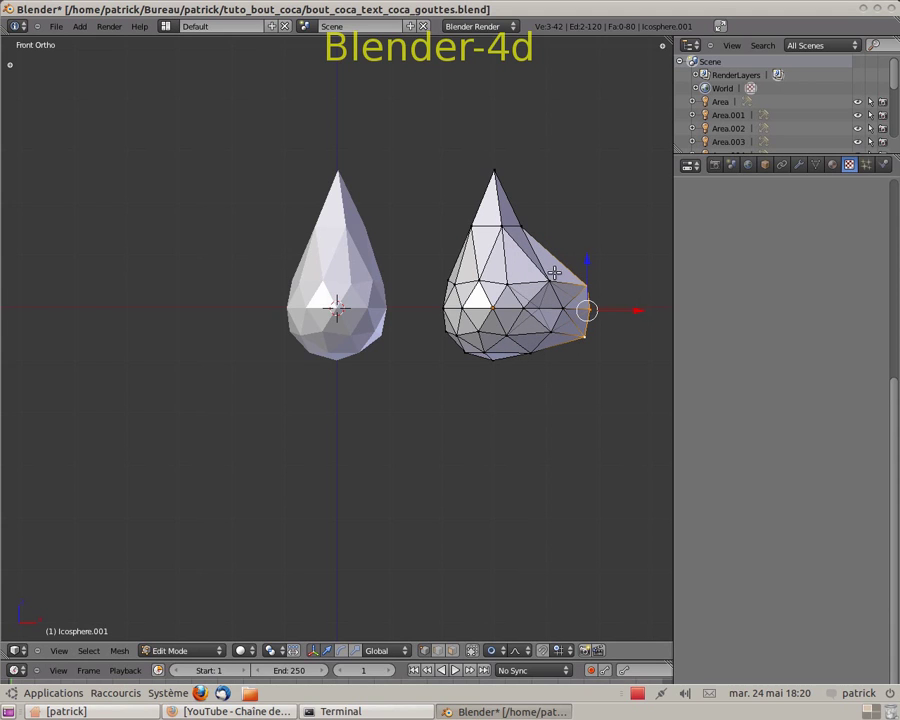
- Pull the copied drop's upper outer-side vertex up and outward with proportional editing to broaden its top
{"action": "right_click", "coordinate": [522, 226]}
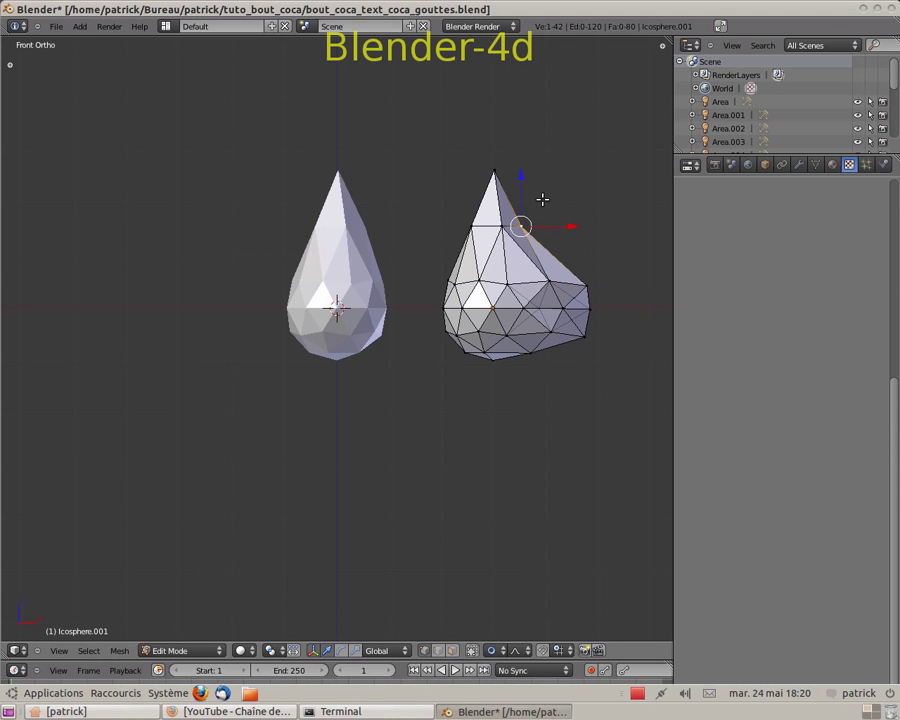
{"action": "key", "text": "g"}
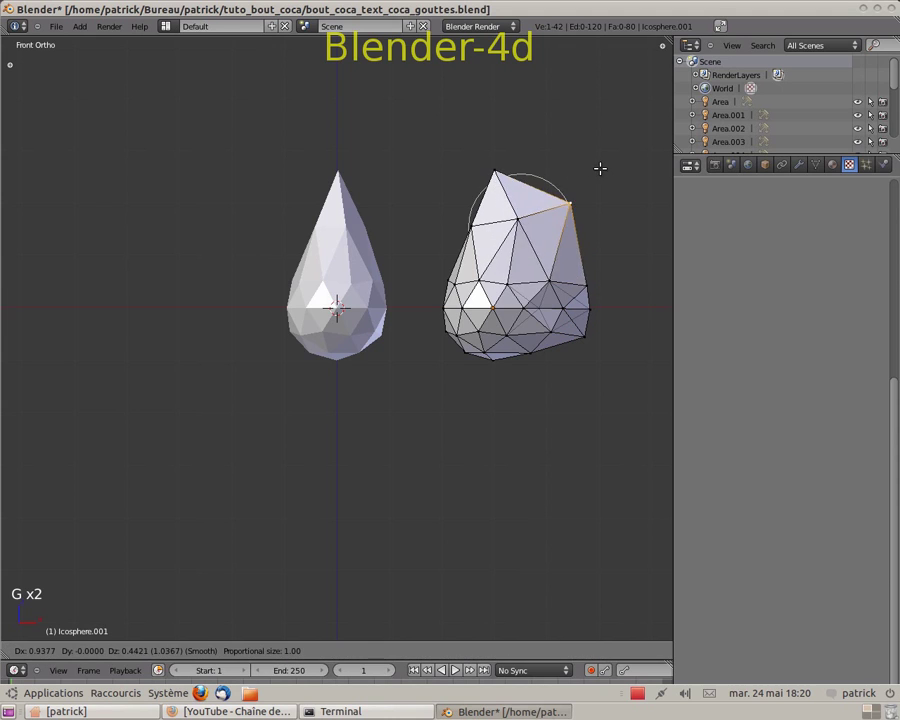
{"action": "left_click", "coordinate": [595, 148]}
- Push one side vertex of the copied drop inward along the Y axis and finish editing its mesh in front view
{"action": "middle_click_drag", "start_coordinate": [597, 147], "coordinate": [474, 169]}
{"action": "right_click", "coordinate": [297, 229]}
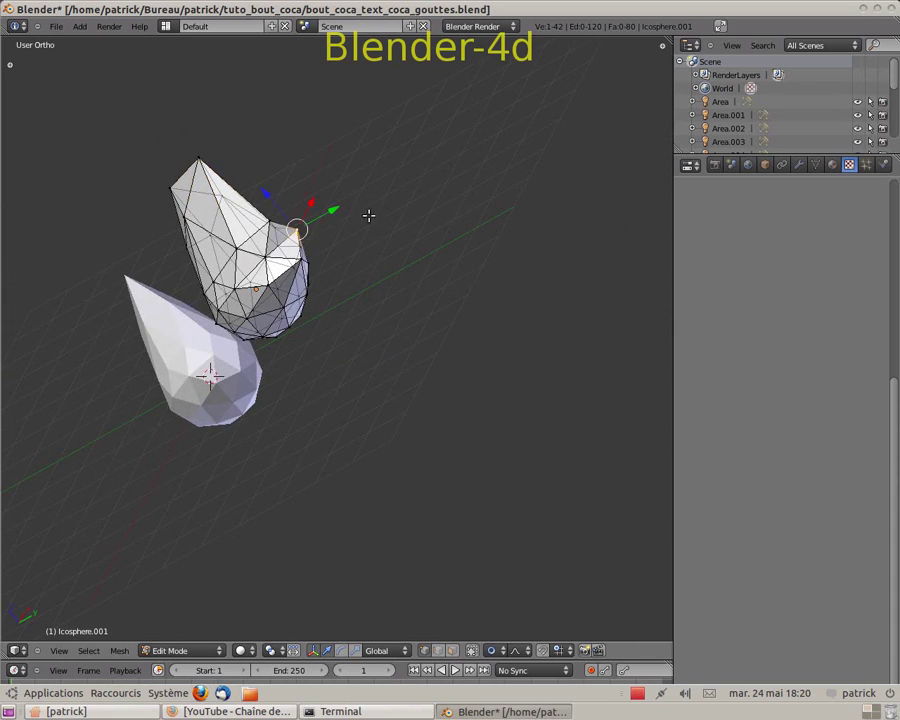
{"action": "middle_click_drag", "start_coordinate": [383, 215], "coordinate": [279, 321]}
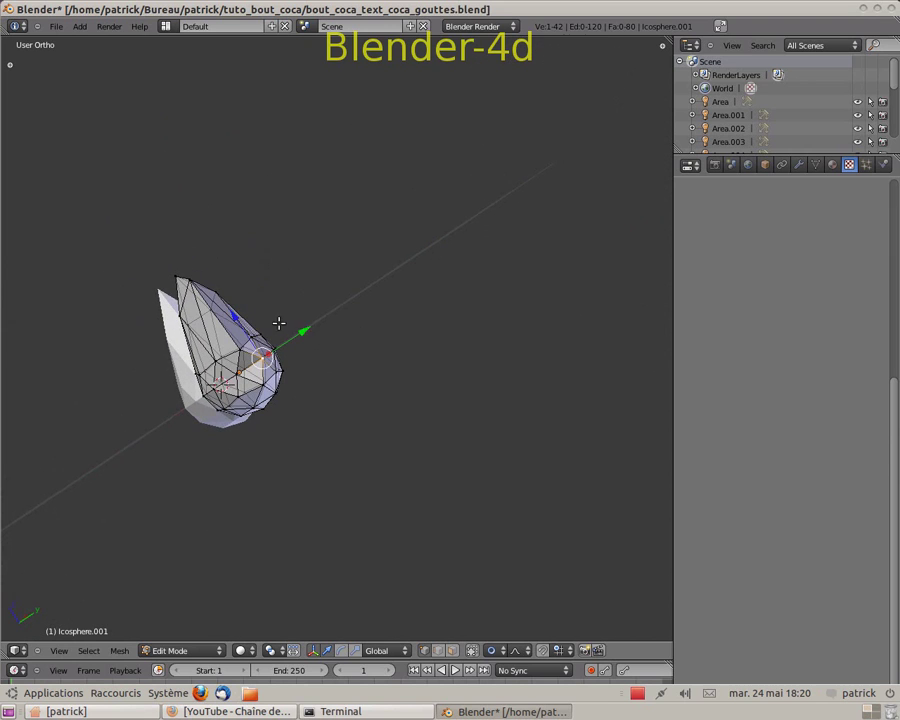
{"action": "key", "text": "g"}
{"action": "key", "text": "y"}
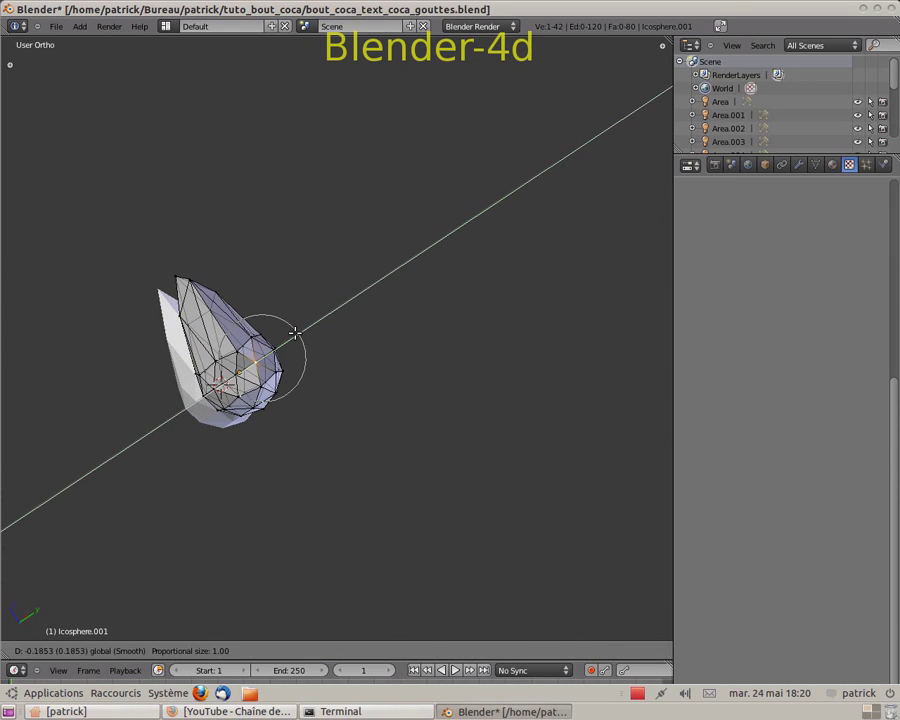
{"action": "left_click", "coordinate": [296, 345]}
{"action": "middle_click_drag", "start_coordinate": [298, 350], "coordinate": [388, 376]}
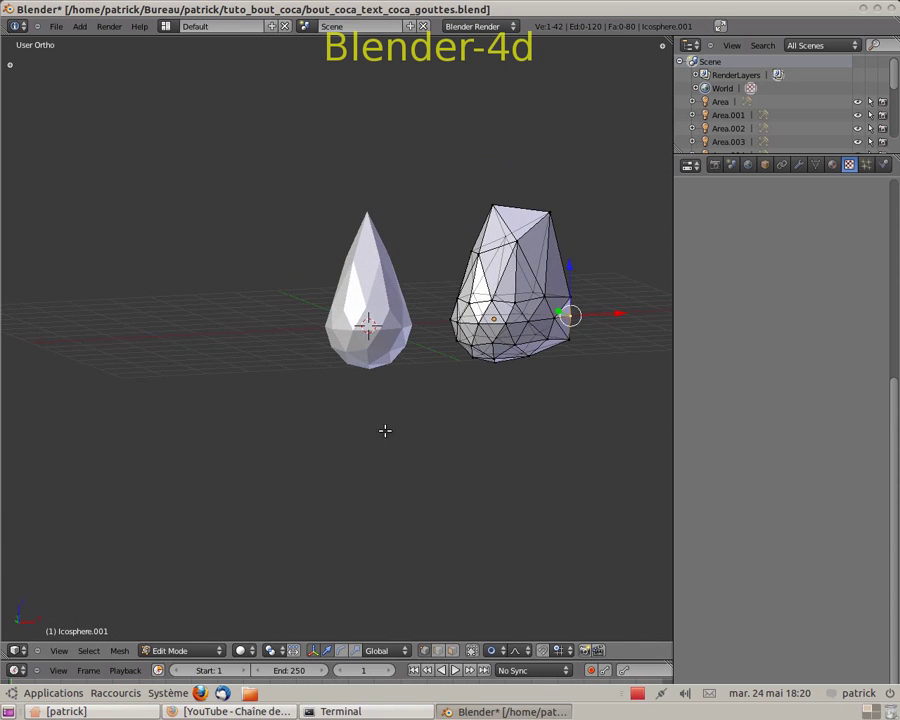
{"action": "key", "text": "KP_1"}
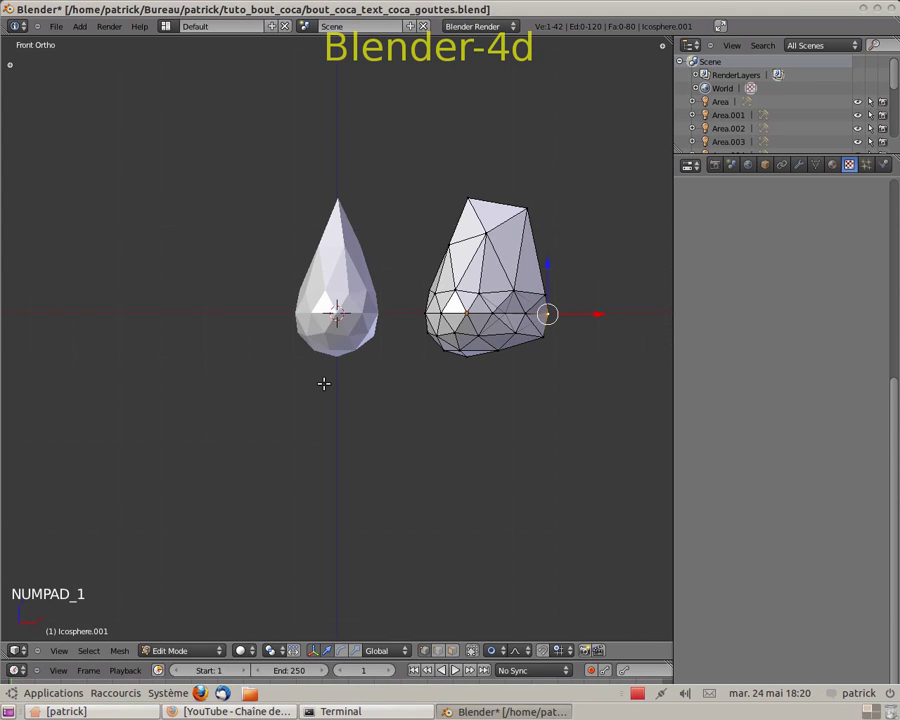
{"action": "key", "text": "Tab"}
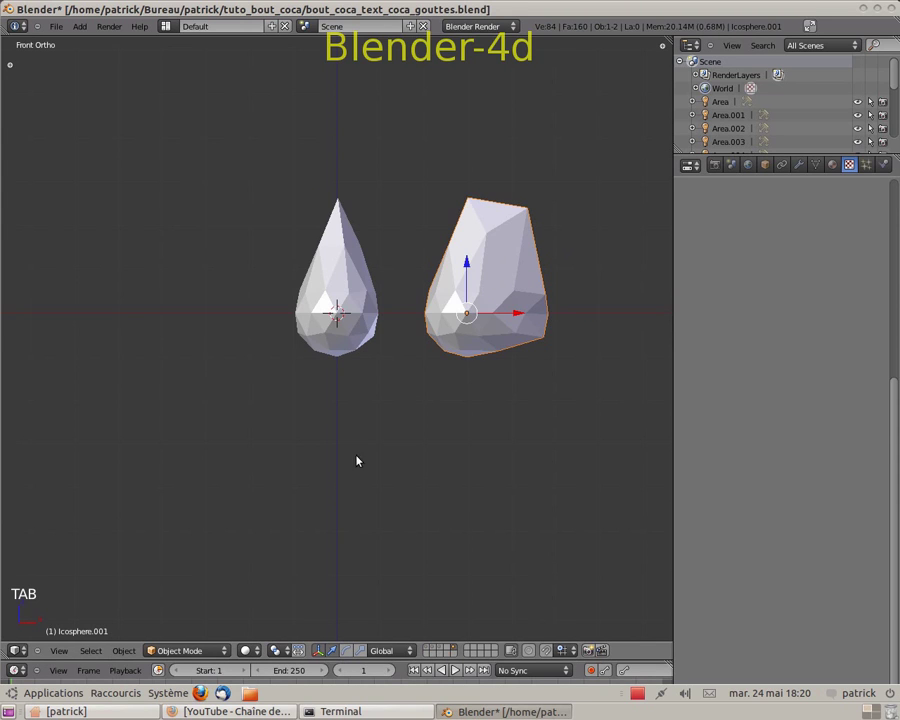
- Apply smooth shading to both the original water drop and its deformed copy
{"action": "right_click", "coordinate": [337, 327]}
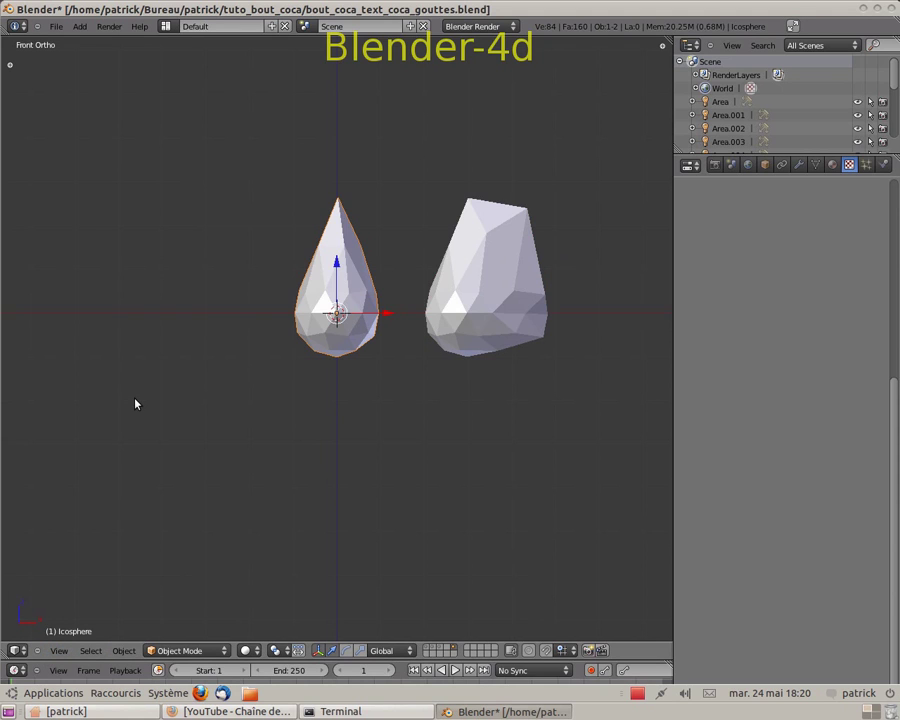
{"action": "key", "text": "t"}
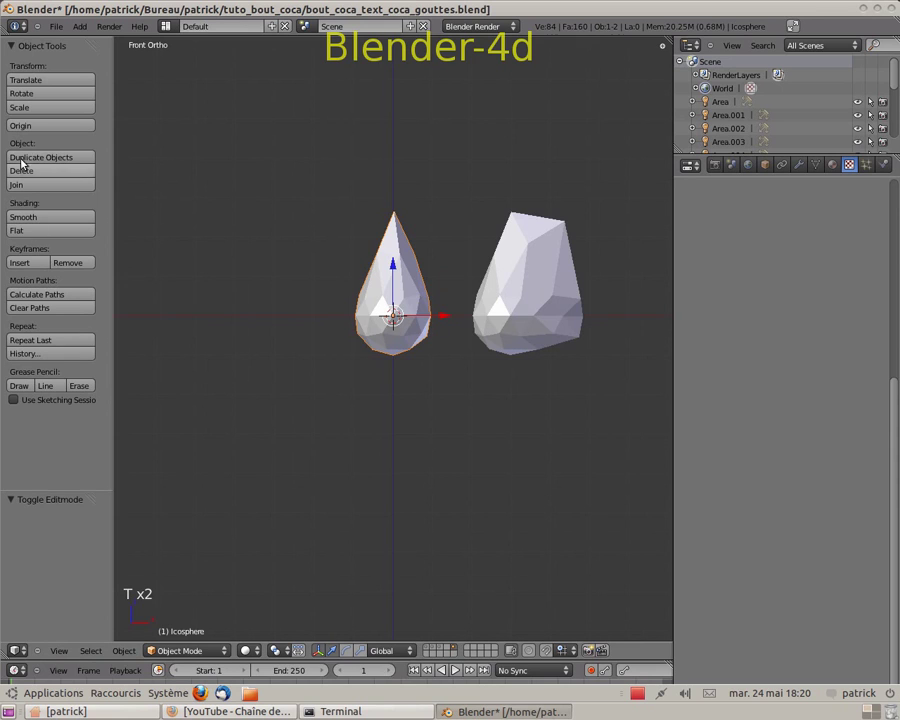
{"action": "left_click", "coordinate": [26, 219]}
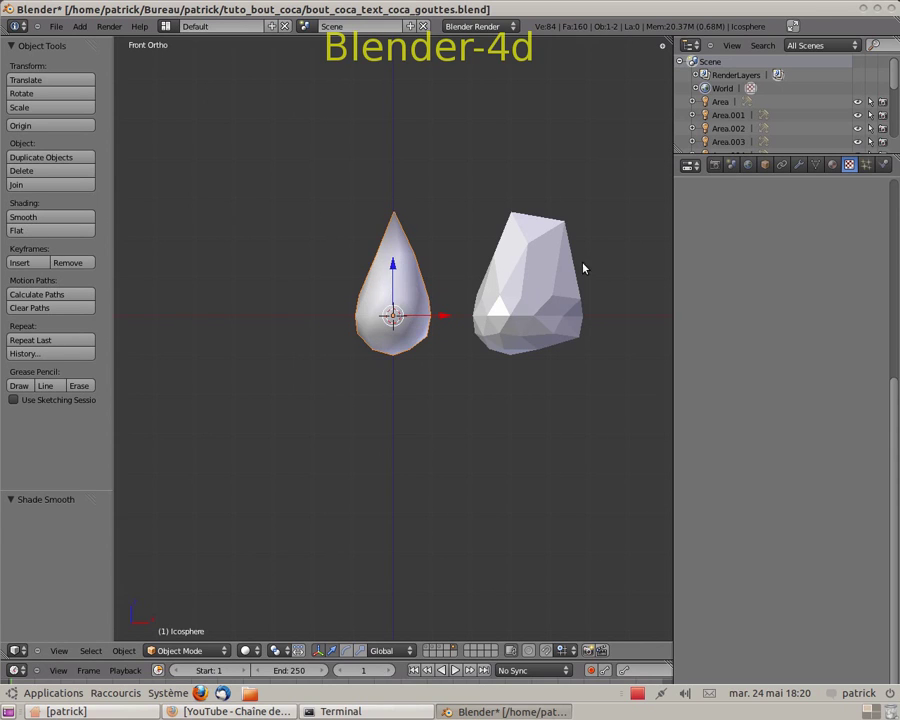
{"action": "right_click", "coordinate": [552, 297]}
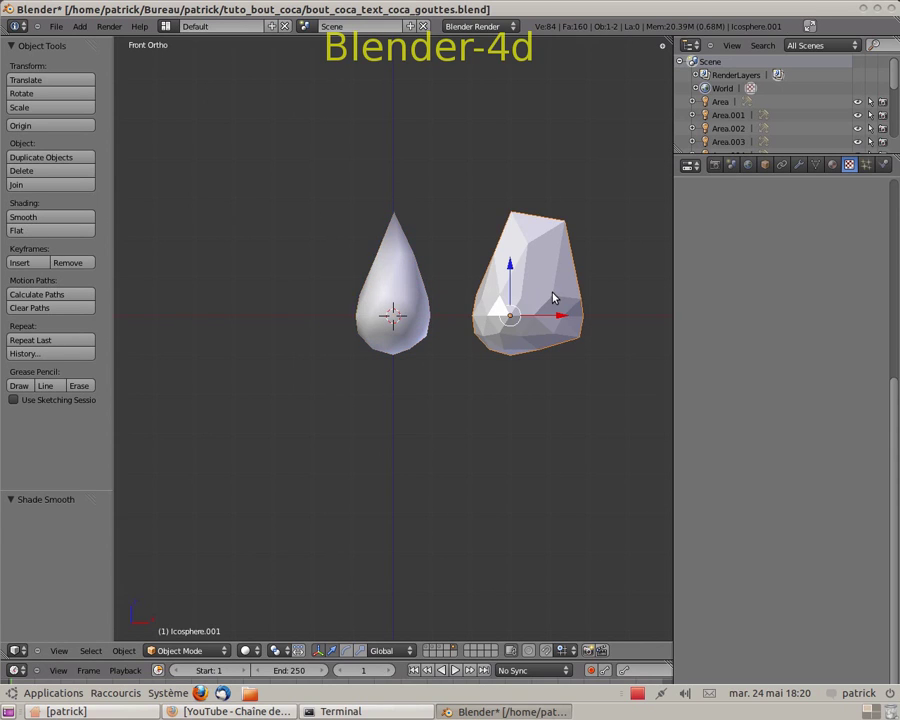
{"action": "left_click", "coordinate": [24, 217]}
{"action": "middle_click_drag", "start_coordinate": [368, 344], "coordinate": [456, 342]}
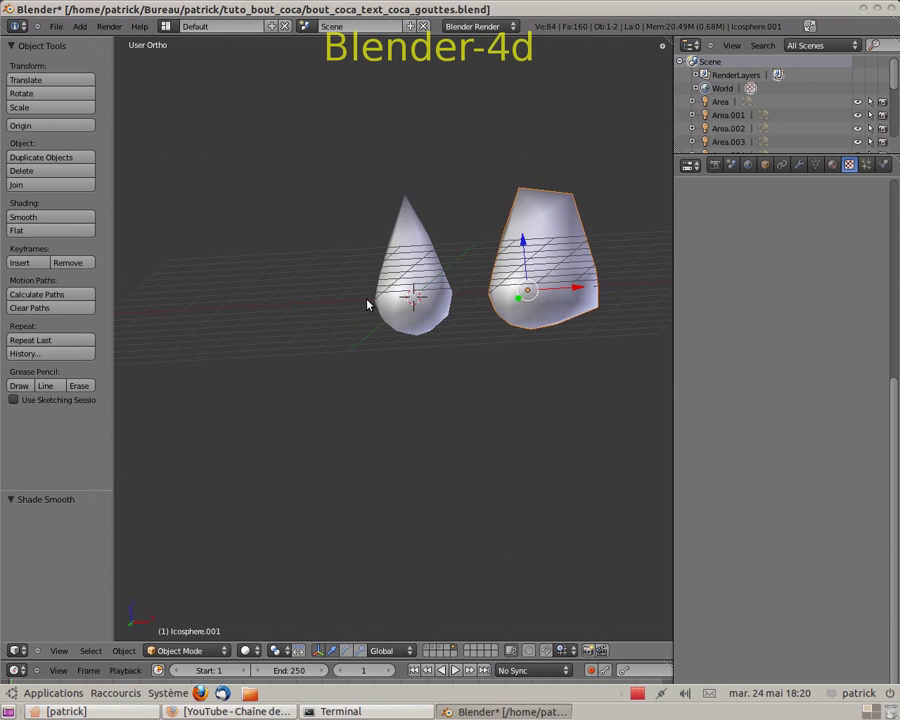
{"action": "key", "text": "KP_1"}
- Group the two water drops and name the group gouttelettes
{"action": "right_click", "coordinate": [404, 262]}
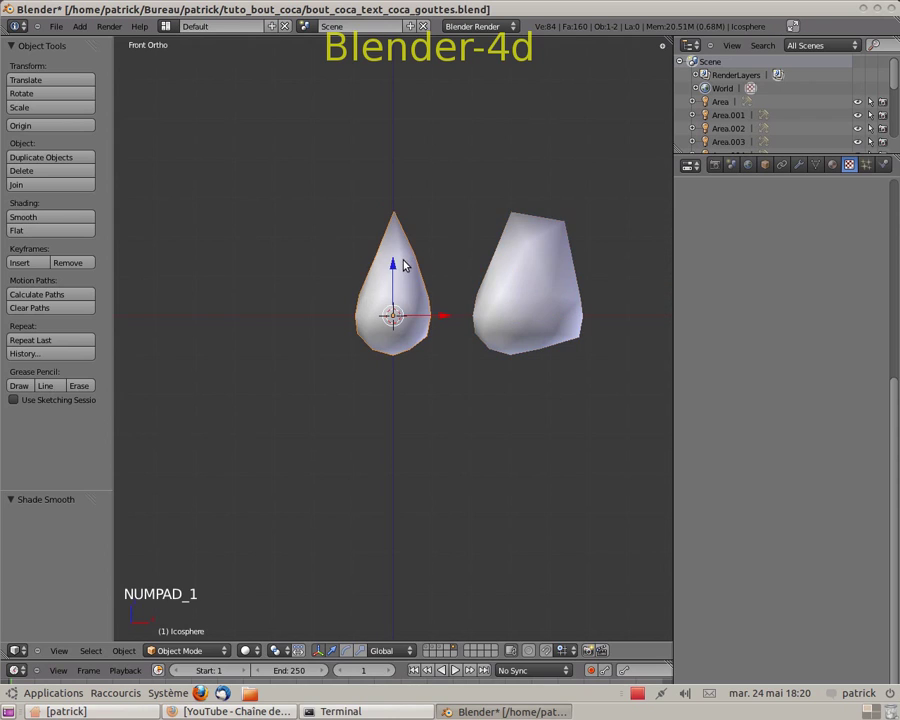
{"action": "right_click", "coordinate": [518, 292], "text": "shift"}
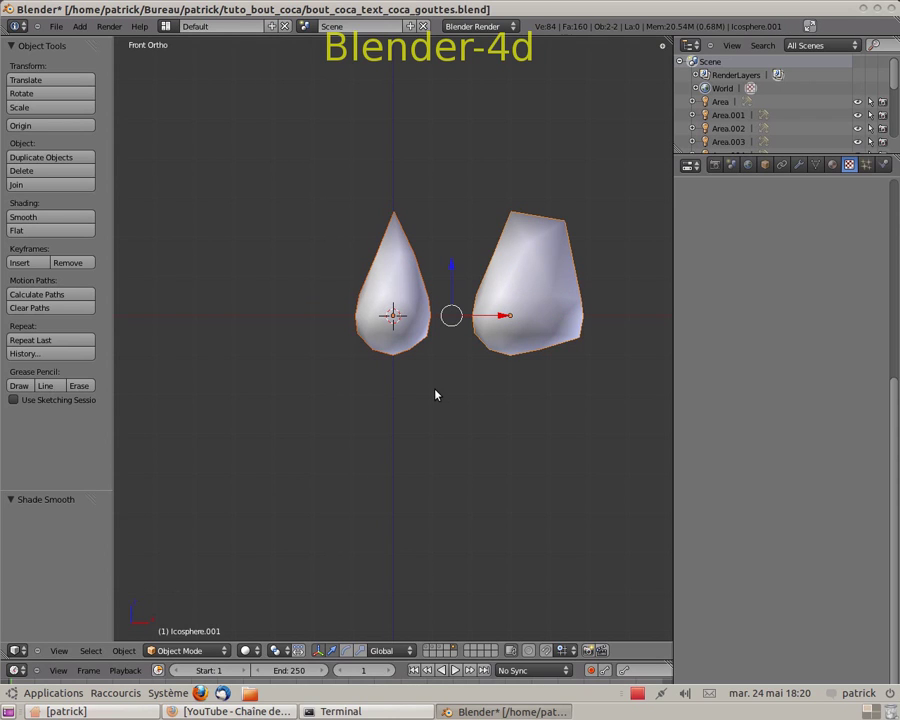
{"action": "key", "text": "ctrl+g"}
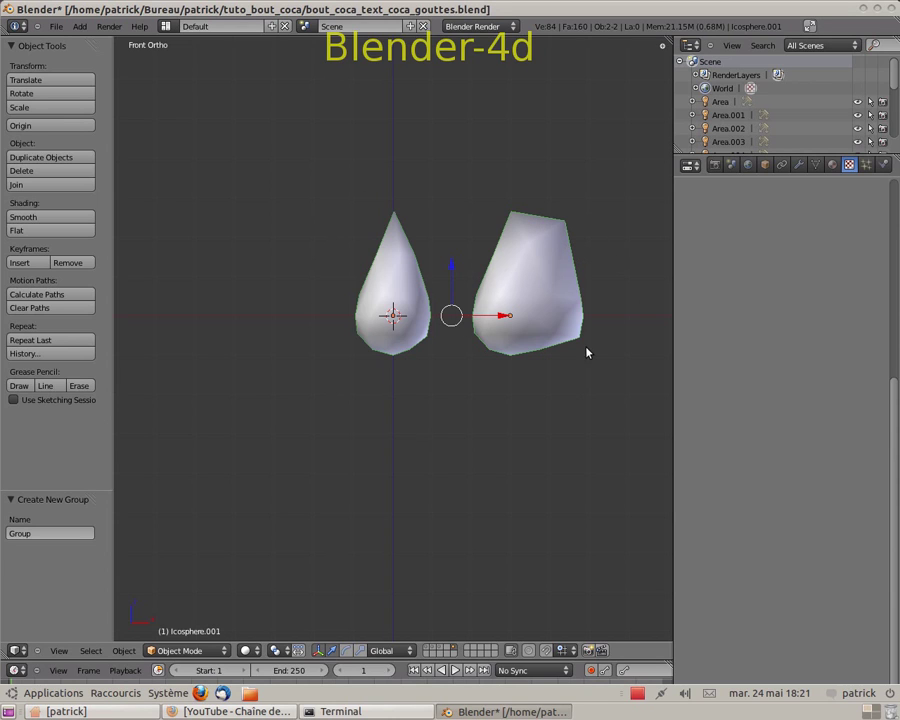
{"action": "left_click", "coordinate": [816, 164]}
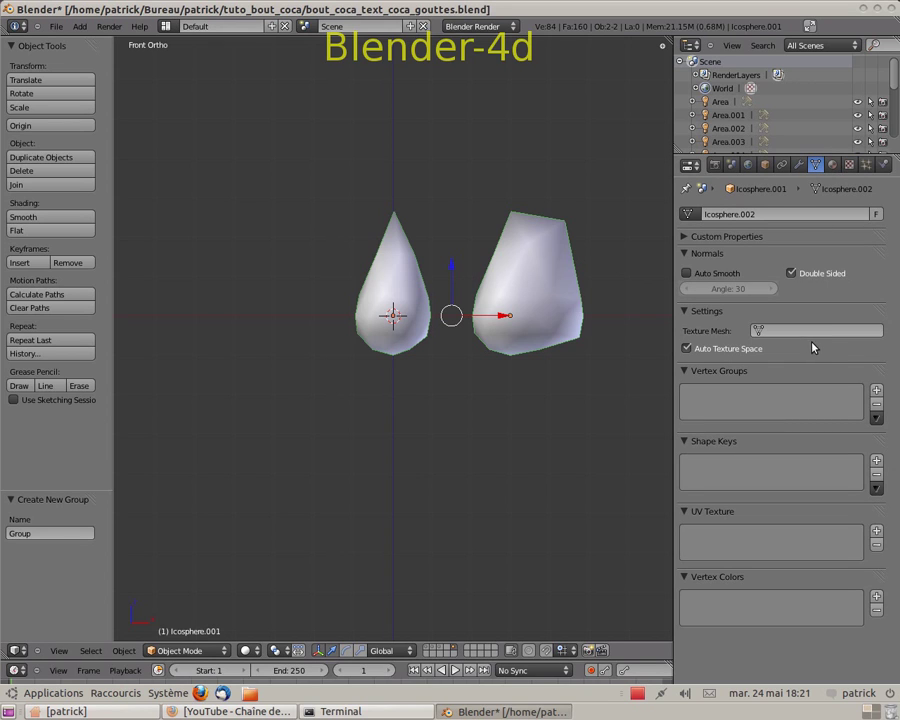
{"action": "left_click", "coordinate": [765, 164]}
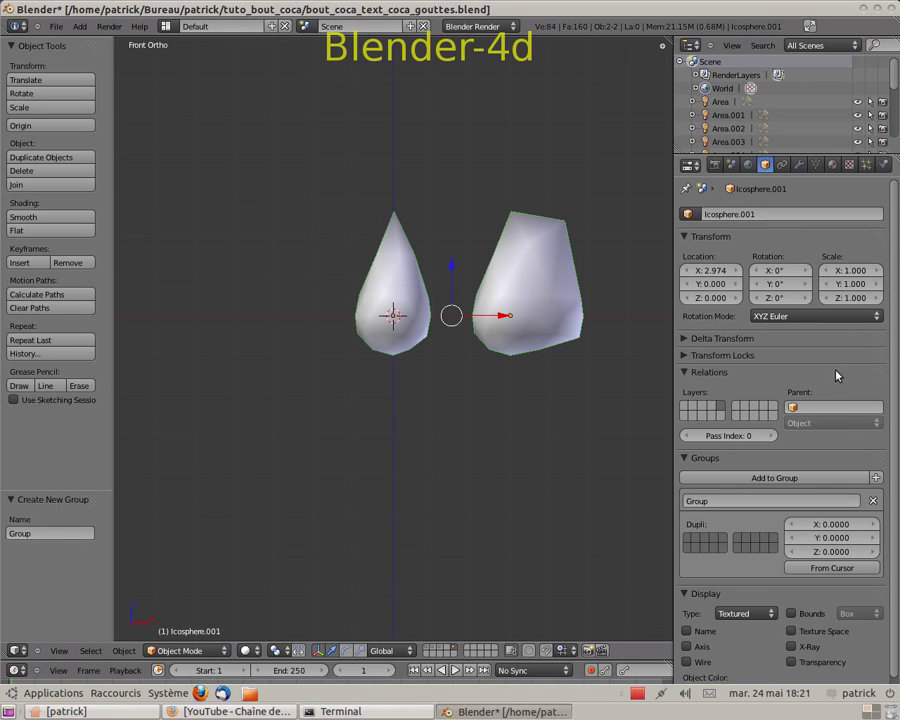
{"action": "left_click", "coordinate": [717, 503]}
{"action": "type", "text": "gouttelettes"}
{"action": "key", "text": "Return"}
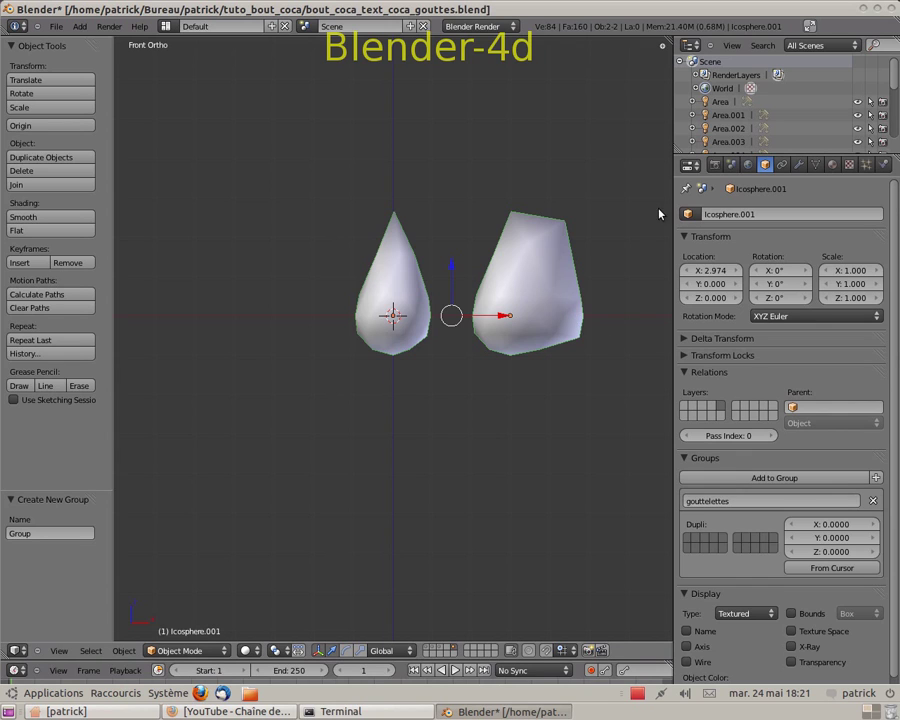
- Switch back to the bottle scene's layers, select the glass bottle and add a new particle system to it
{"action": "scroll", "coordinate": [597, 258], "scroll_direction": "down", "scroll_amount": 1}
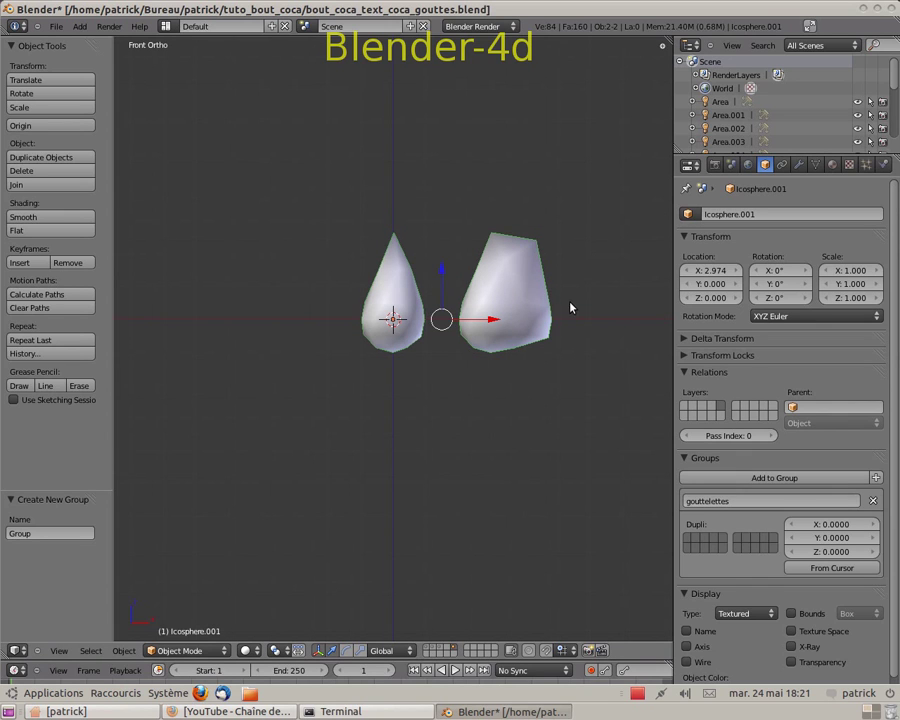
{"action": "middle_click_drag", "start_coordinate": [566, 321], "coordinate": [480, 343], "text": "shift"}
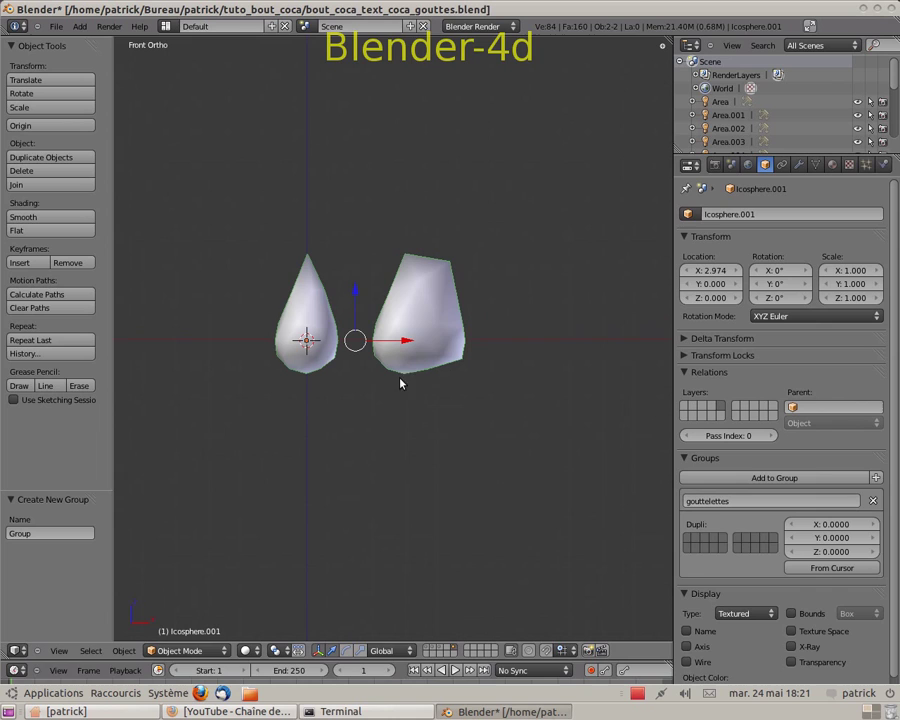
{"action": "left_click", "coordinate": [428, 649]}
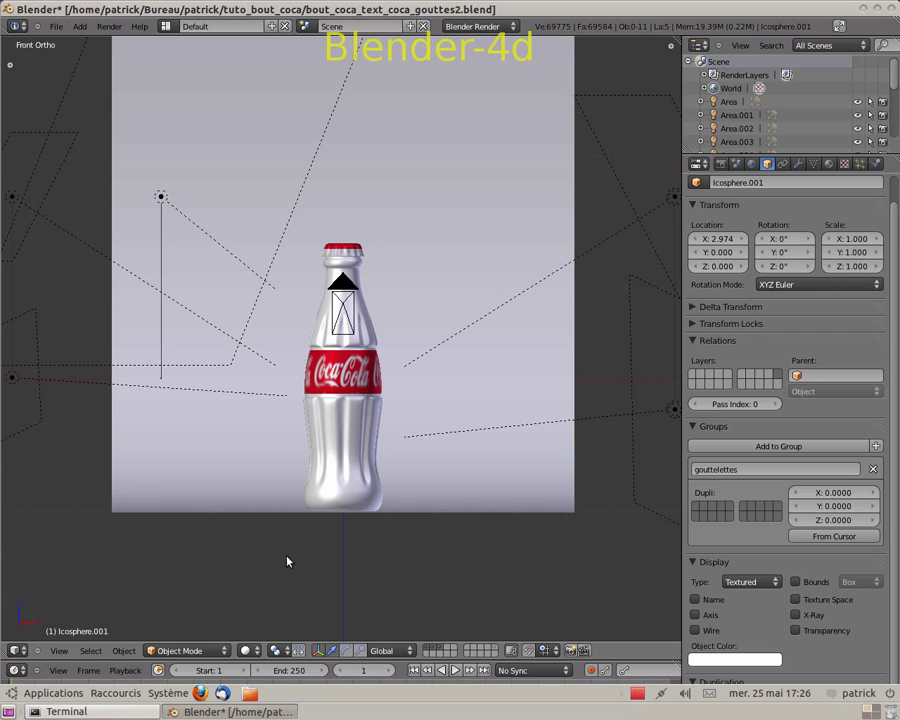
{"action": "right_click", "coordinate": [360, 505]}
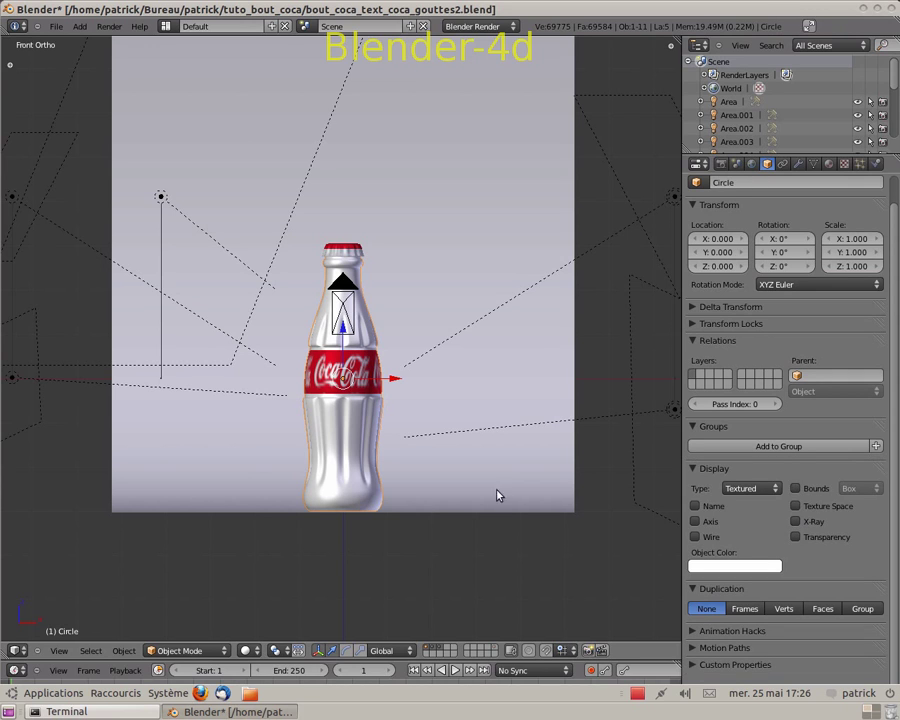
{"action": "left_click", "coordinate": [861, 165]}
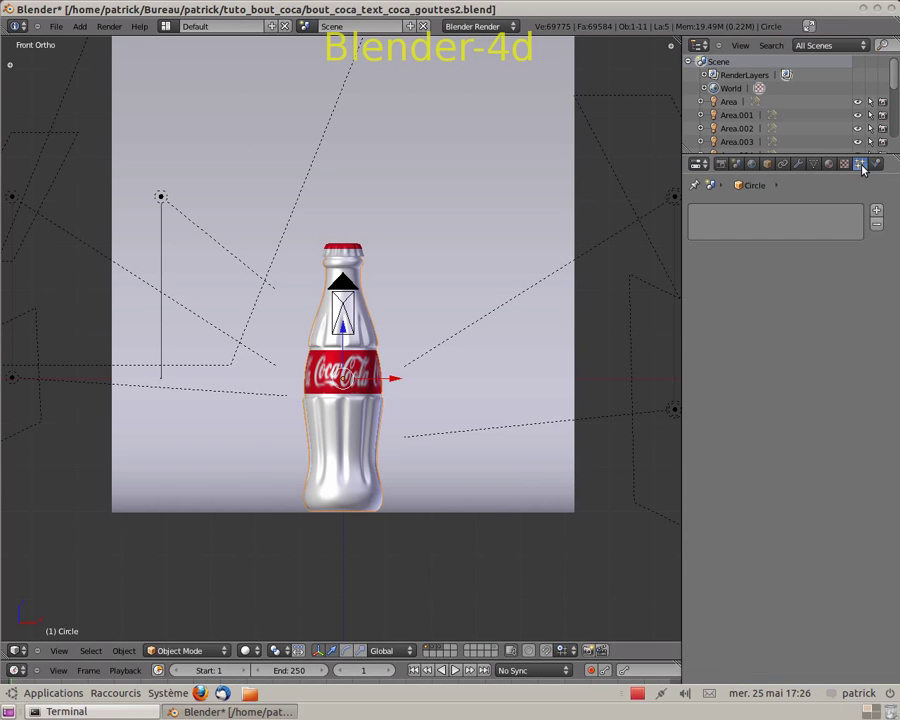
{"action": "left_click", "coordinate": [877, 214]}
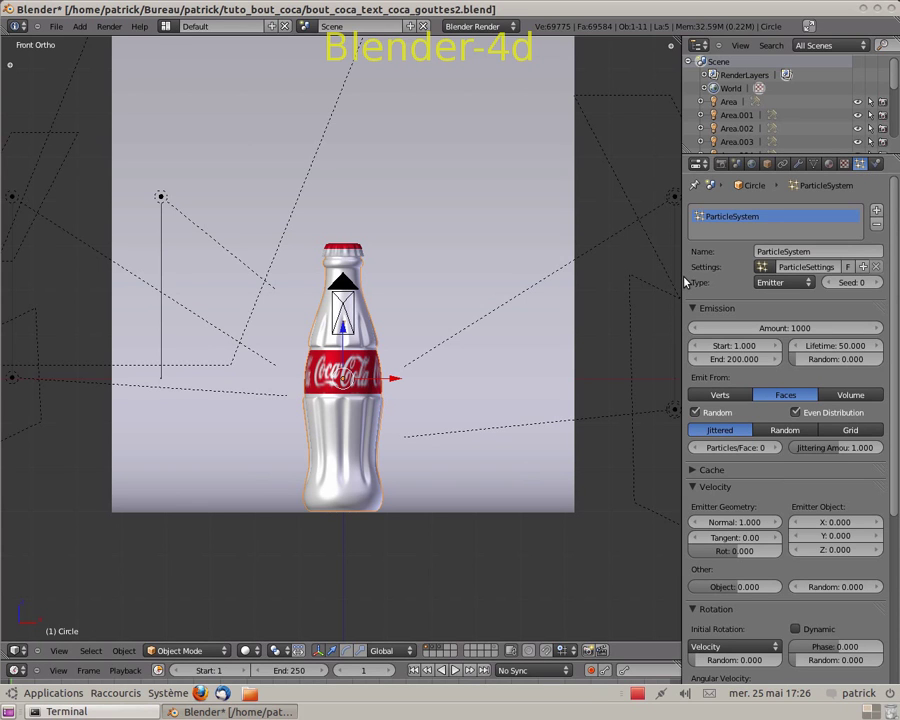
{"action": "left_click_drag", "start_coordinate": [683, 282], "coordinate": [613, 283]}
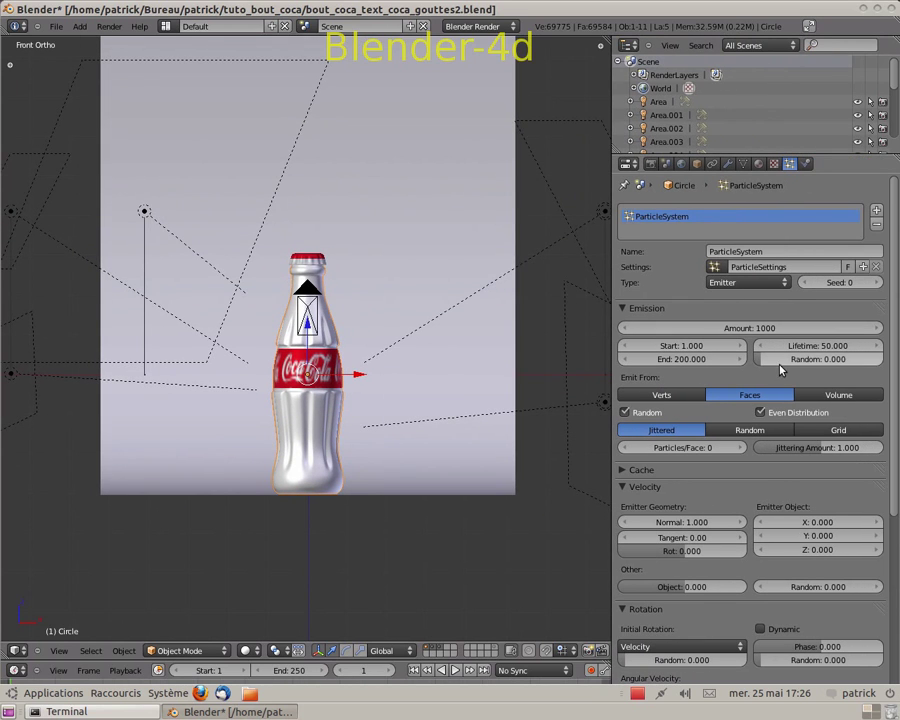
- Set the particle distribution to Random and change the particle system's type to Hair
{"action": "left_click", "coordinate": [768, 431]}
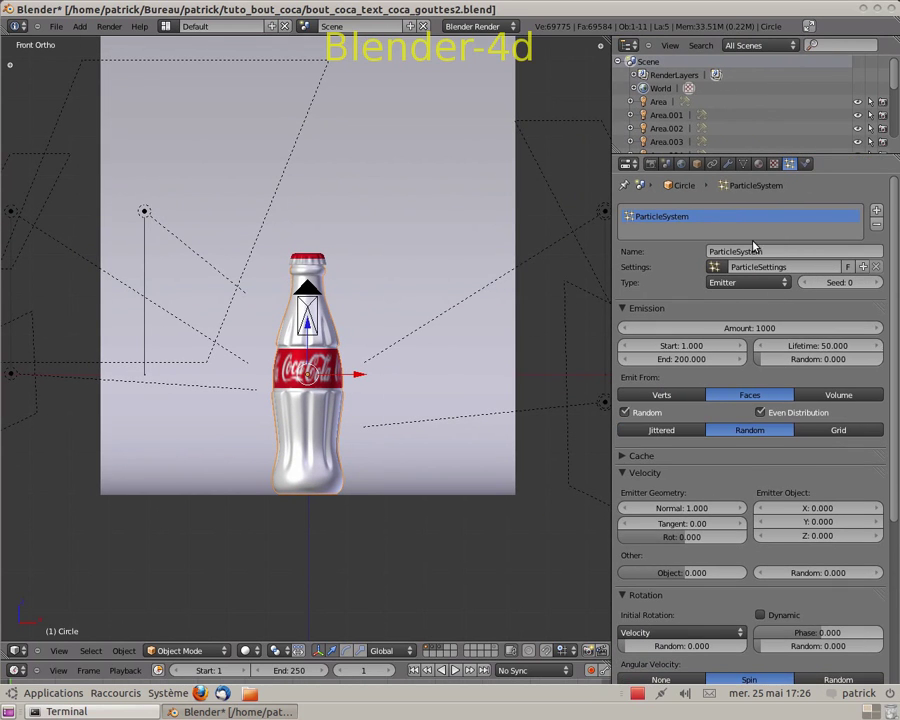
{"action": "left_click", "coordinate": [787, 285]}
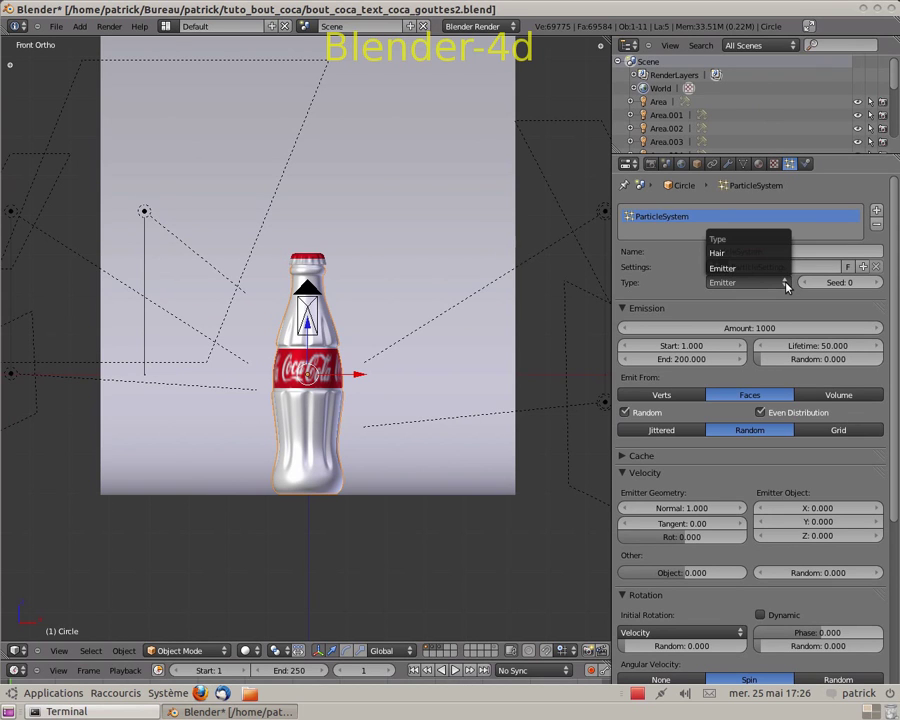
{"action": "left_click", "coordinate": [720, 254]}
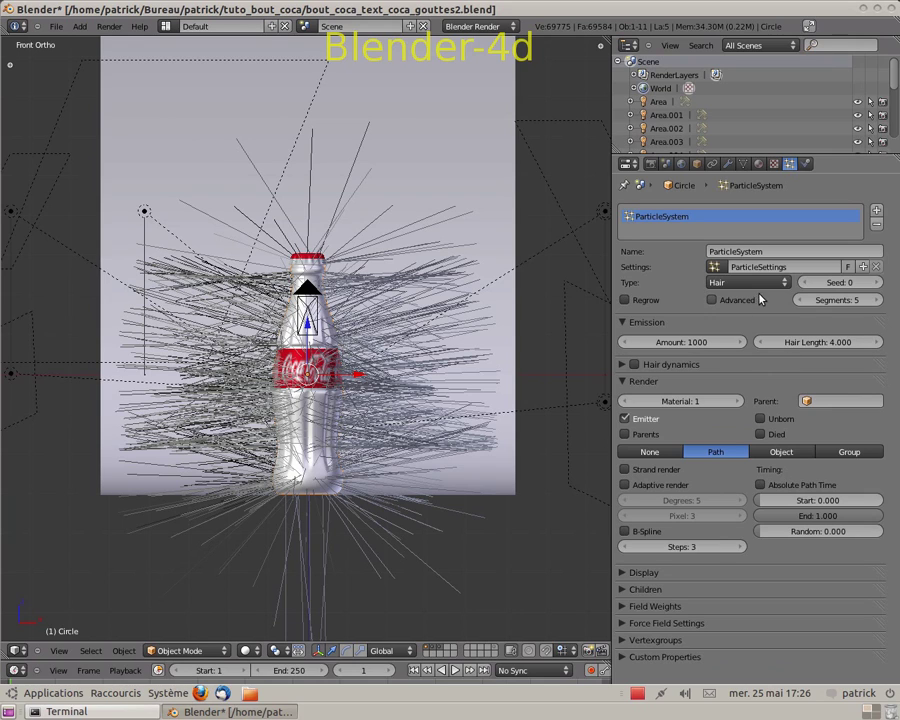
- Render the particles as the gouttelettes group and set their size to 0.010
{"action": "left_click", "coordinate": [850, 453]}
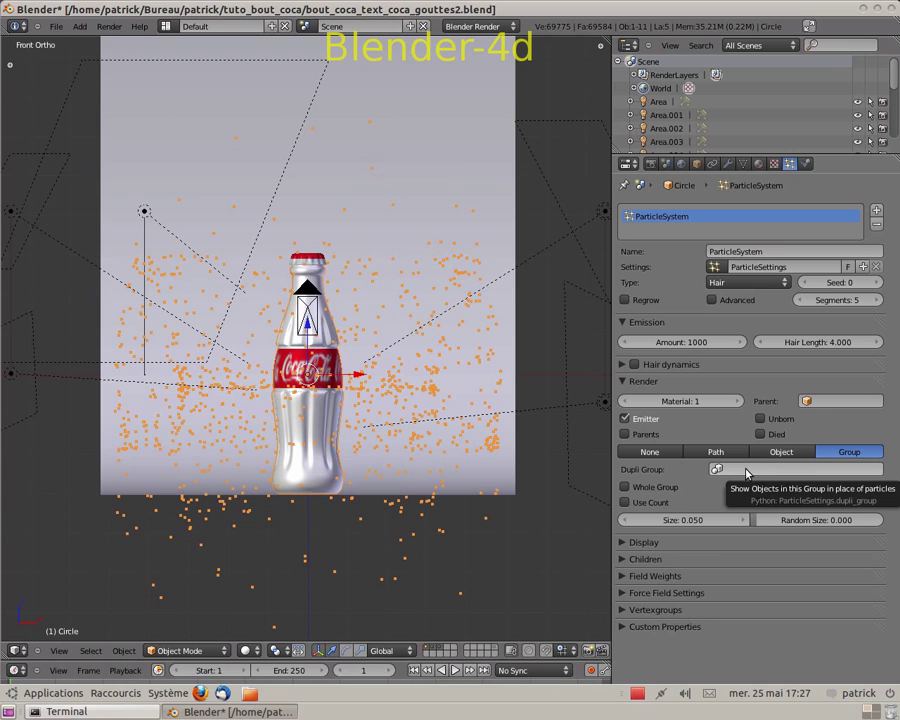
{"action": "left_click", "coordinate": [745, 470]}
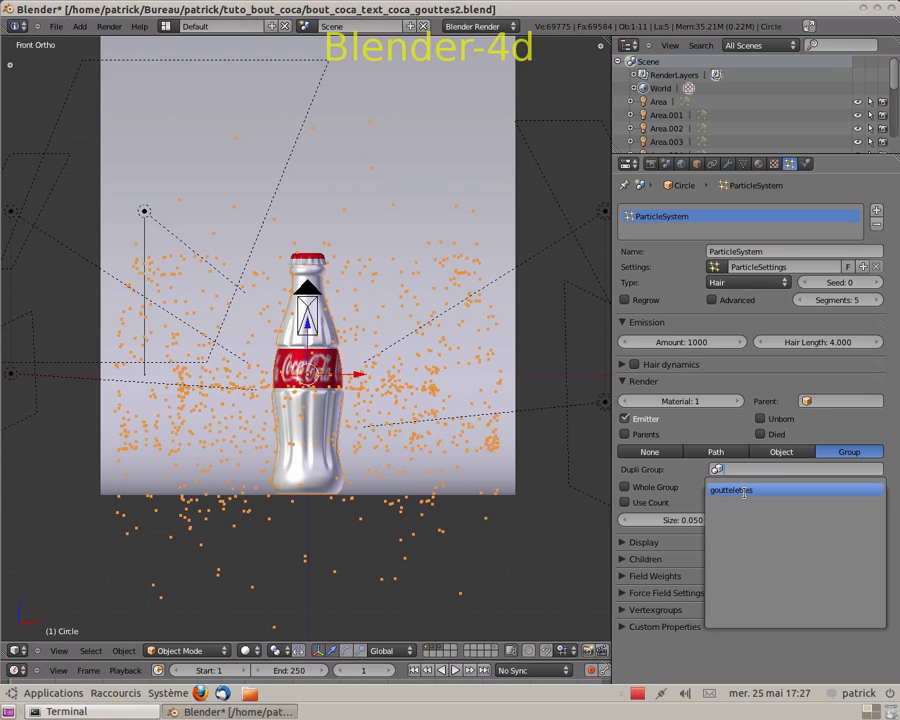
{"action": "left_click", "coordinate": [745, 490]}
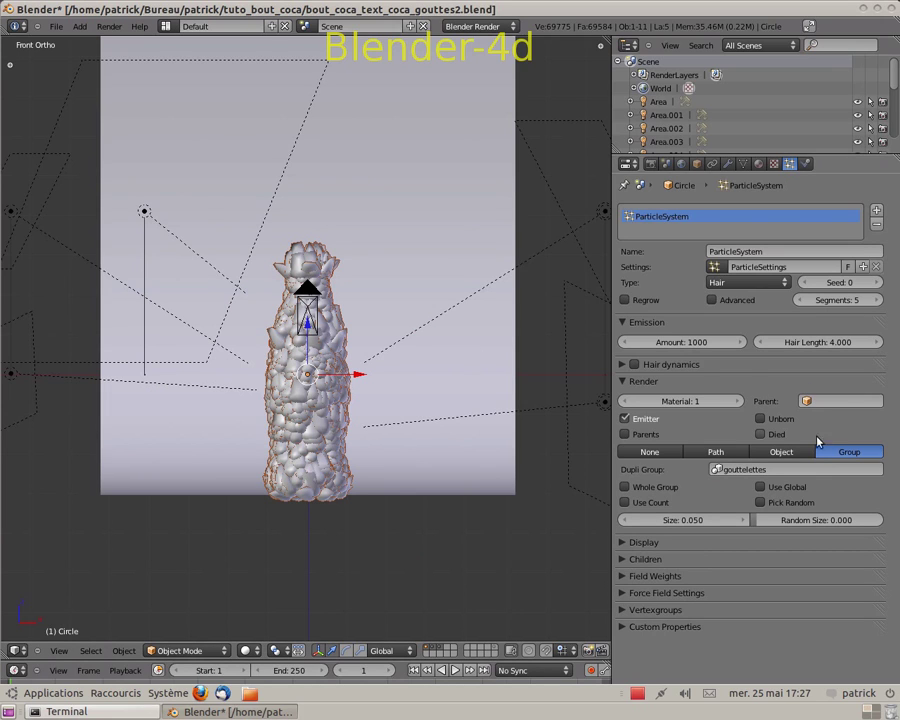
{"action": "left_click_drag", "start_coordinate": [705, 520], "coordinate": [682, 521]}
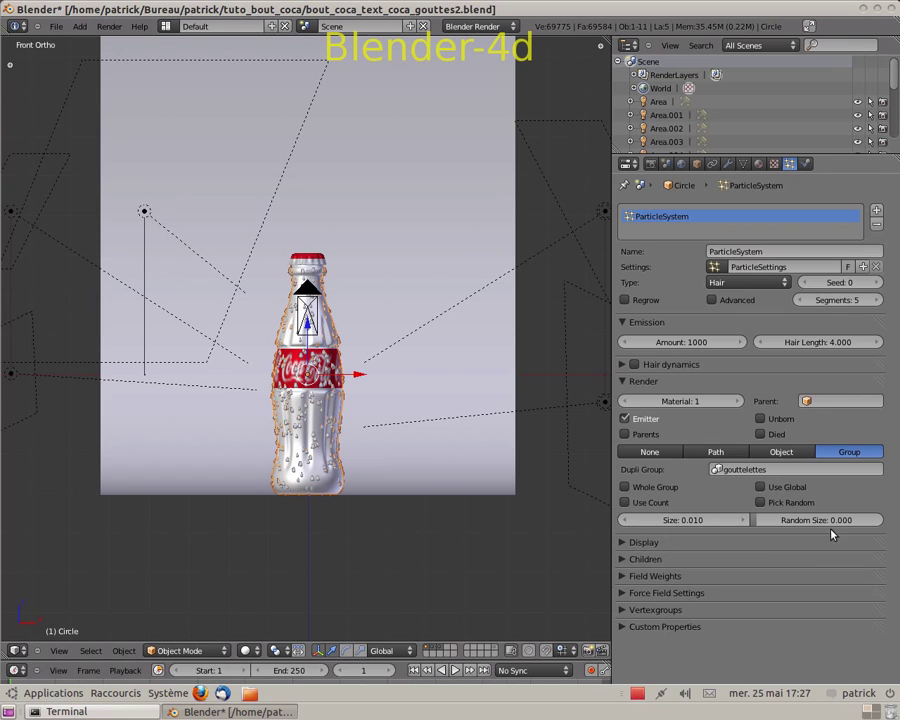
{"action": "left_click_drag", "start_coordinate": [834, 528], "coordinate": [801, 528]}
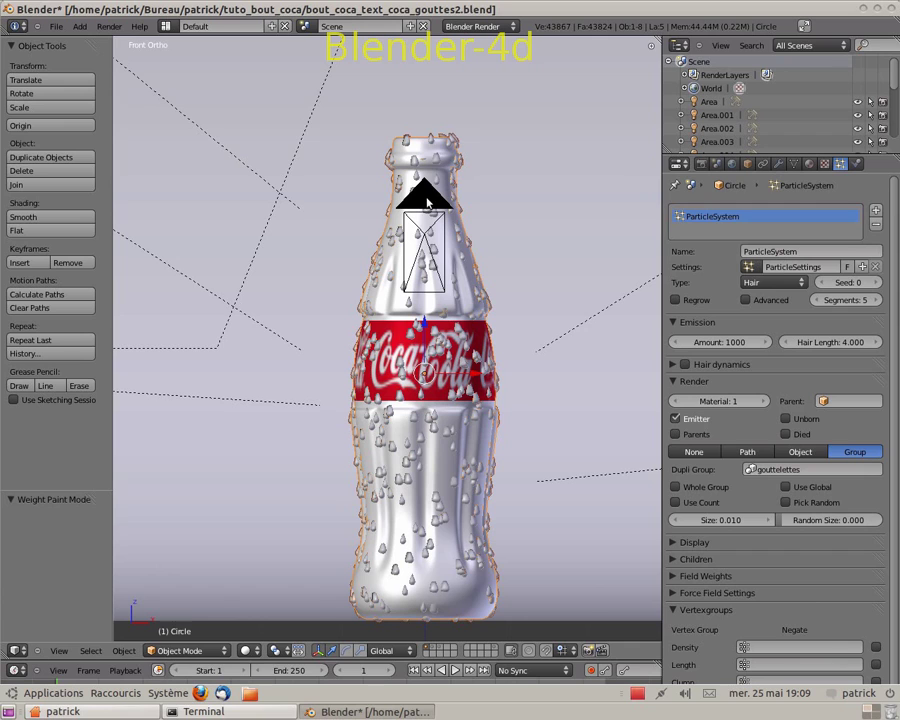
{"action": "mouse_move", "coordinate": [428, 200]}
{"action": "middle_mouse_down"}
{"action": "mouse_move", "coordinate": [408, 305]}
{"action": "mouse_move", "coordinate": [403, 459]}
{"action": "mouse_move", "coordinate": [431, 202]}
{"action": "middle_mouse_up"}
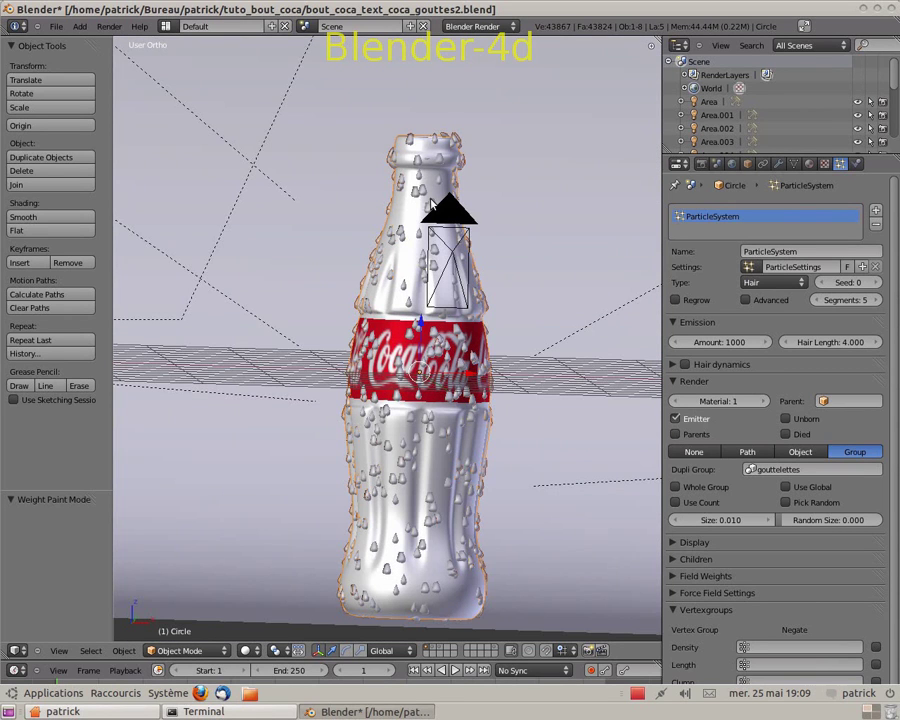
{"action": "key", "text": "KP_1"}
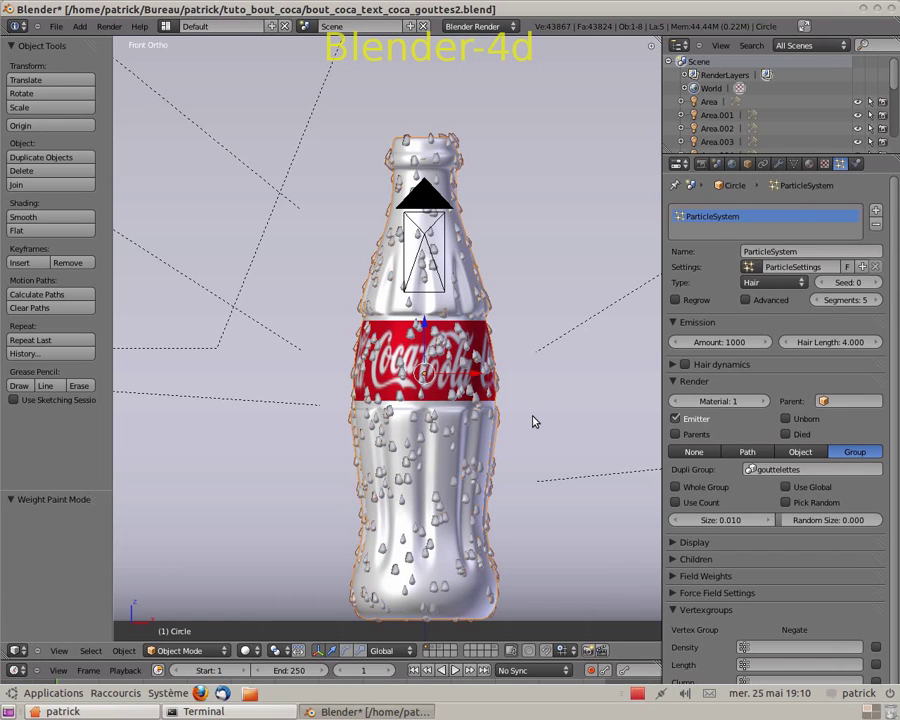
- Edit the bottle mesh, select the centre vertex of its base and grow the selection up to just below the neck ring
{"action": "key", "text": "Tab"}
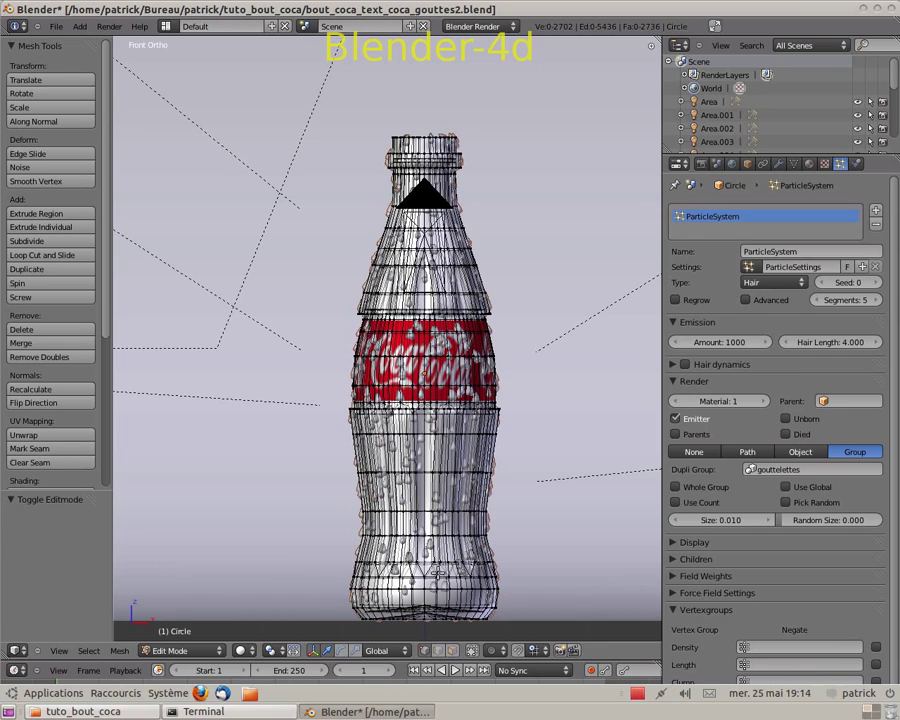
{"action": "middle_click_drag", "start_coordinate": [286, 362], "coordinate": [330, 436]}
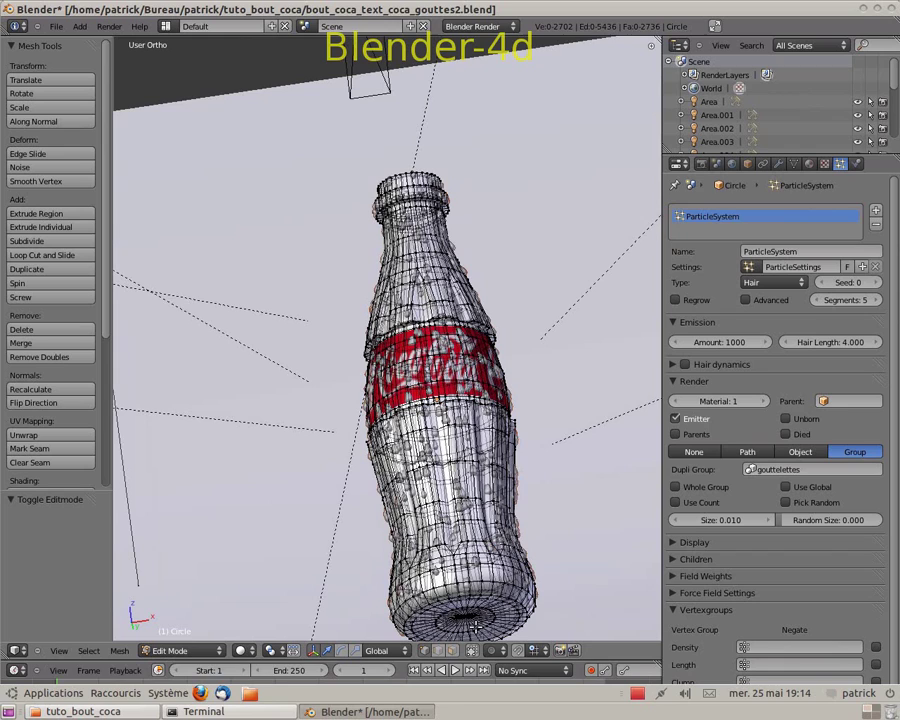
{"action": "right_click", "coordinate": [468, 619]}
{"action": "key", "text": "ctrl+KP_Add"}
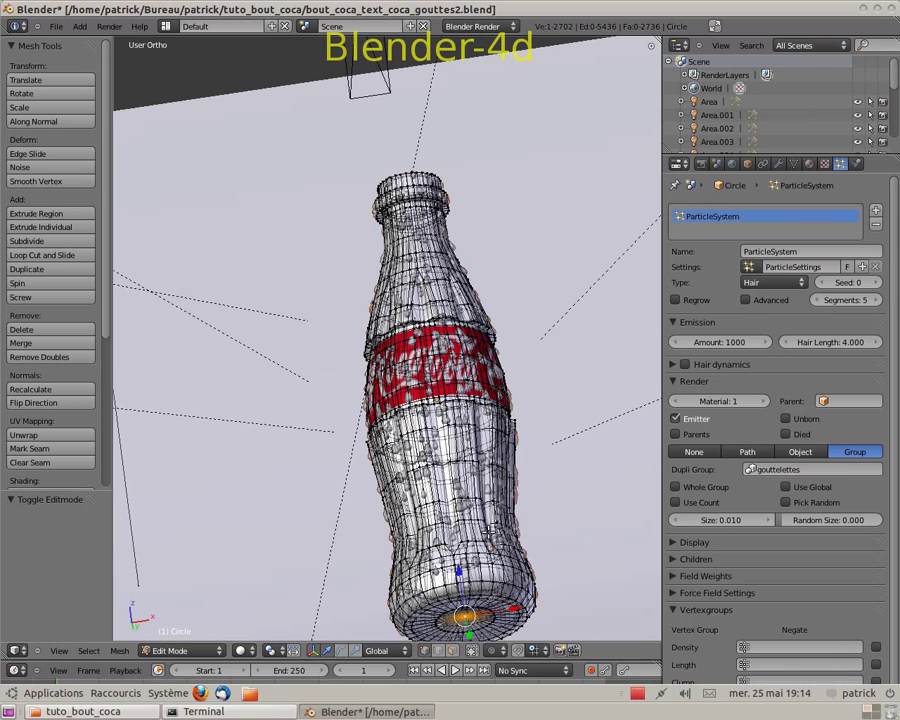
{"action": "key", "text": "ctrl+KP_Add"}
{"action": "key", "text": "ctrl+KP_Add"}
{"action": "key", "text": "ctrl+KP_Add"}
{"action": "key", "text": "ctrl+KP_Add"}
{"action": "key", "text": "ctrl+KP_Add"}
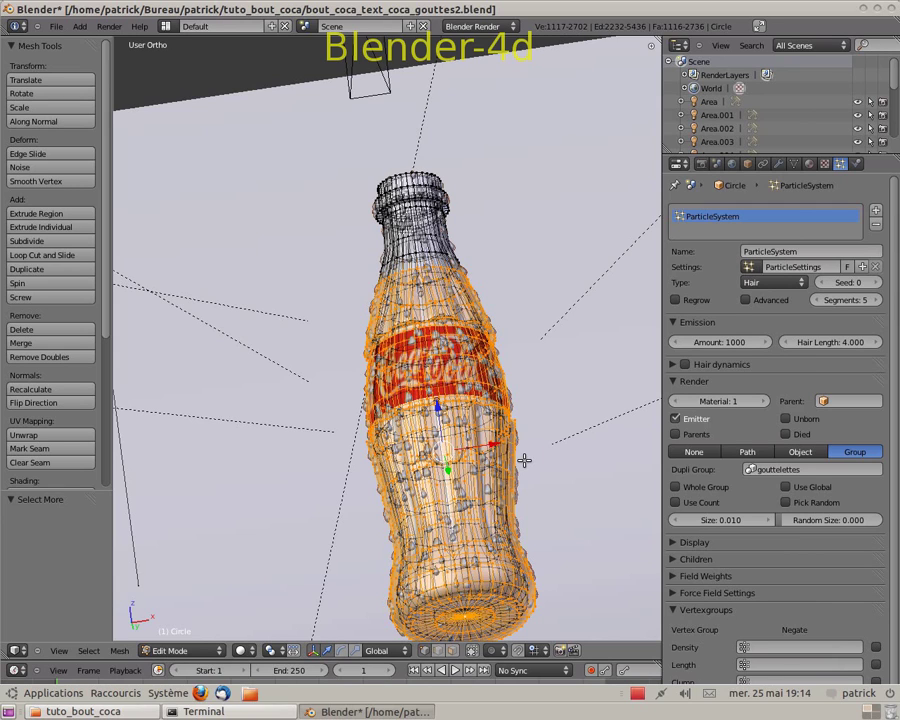
{"action": "key", "text": "ctrl+KP_Add"}
{"action": "key", "text": "ctrl+KP_Add"}
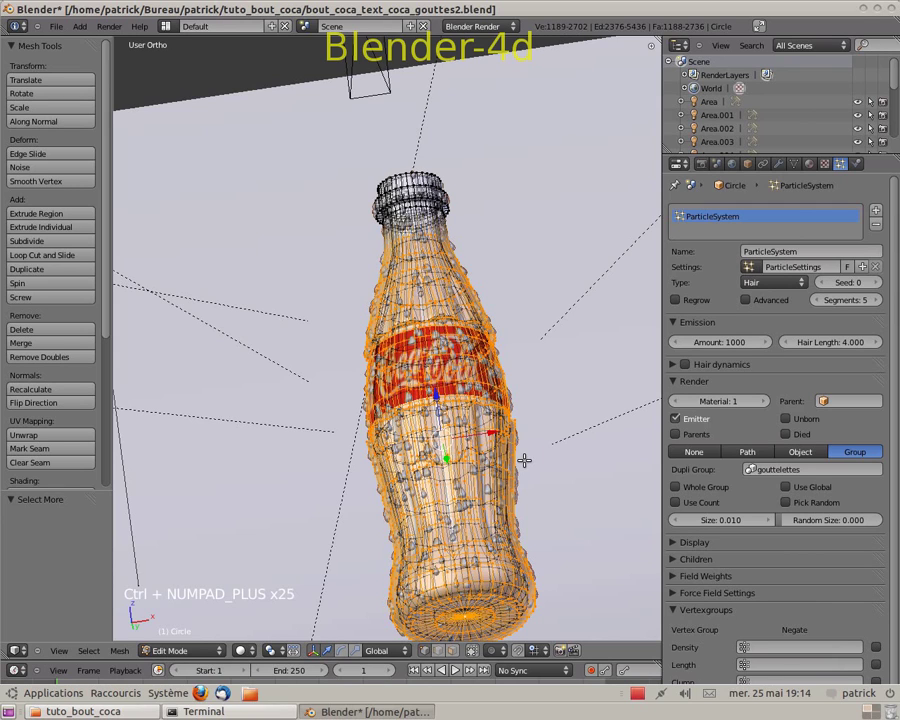
{"action": "key", "text": "ctrl+KP_Add"}
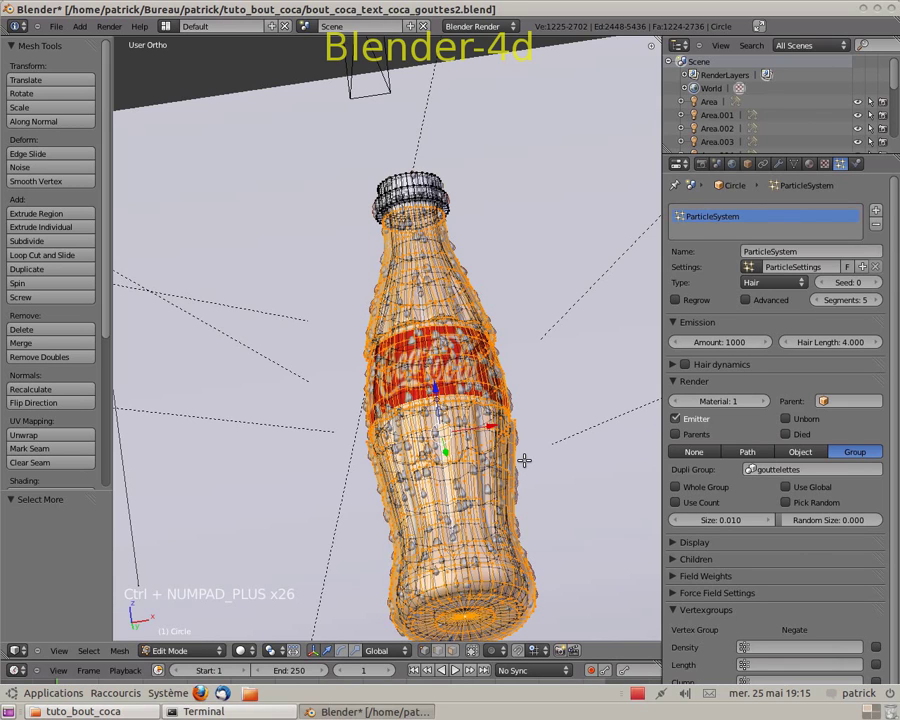
- In front view, remove the vertices of the bottle's base from the selection with a box selection
{"action": "key", "text": "KP_1"}
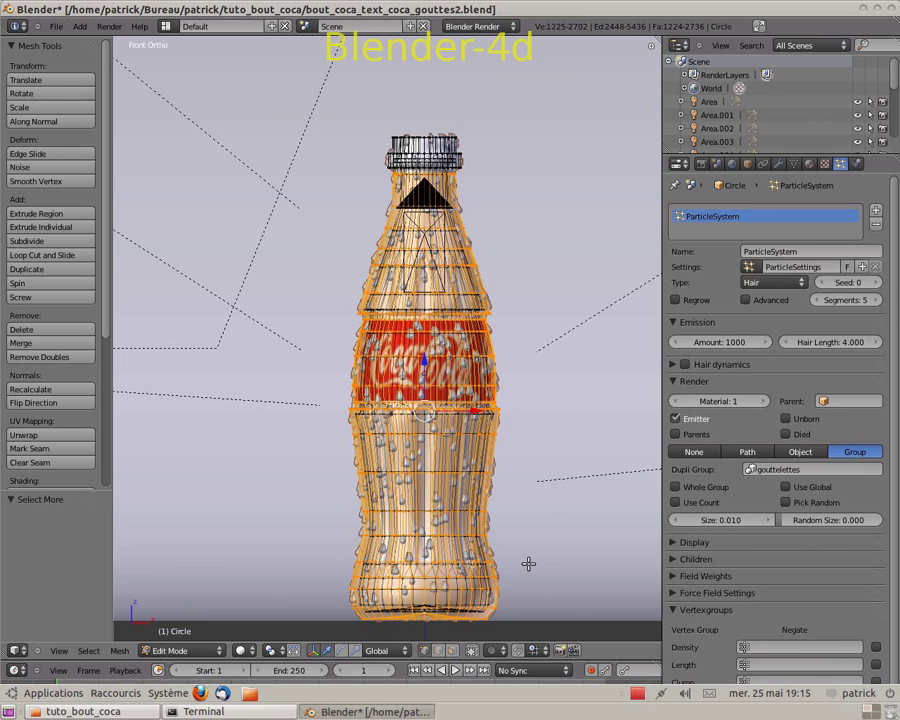
{"action": "middle_click_drag", "start_coordinate": [528, 563], "coordinate": [549, 450], "text": "shift"}
{"action": "scroll", "coordinate": [549, 450], "scroll_direction": "up", "scroll_amount": 4}
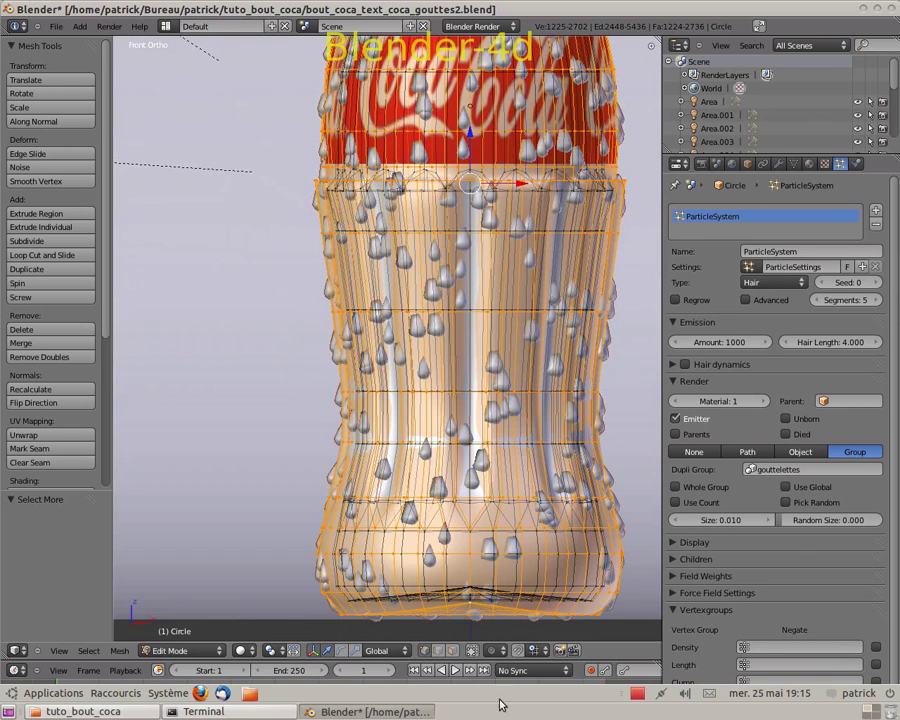
{"action": "key", "text": "b"}
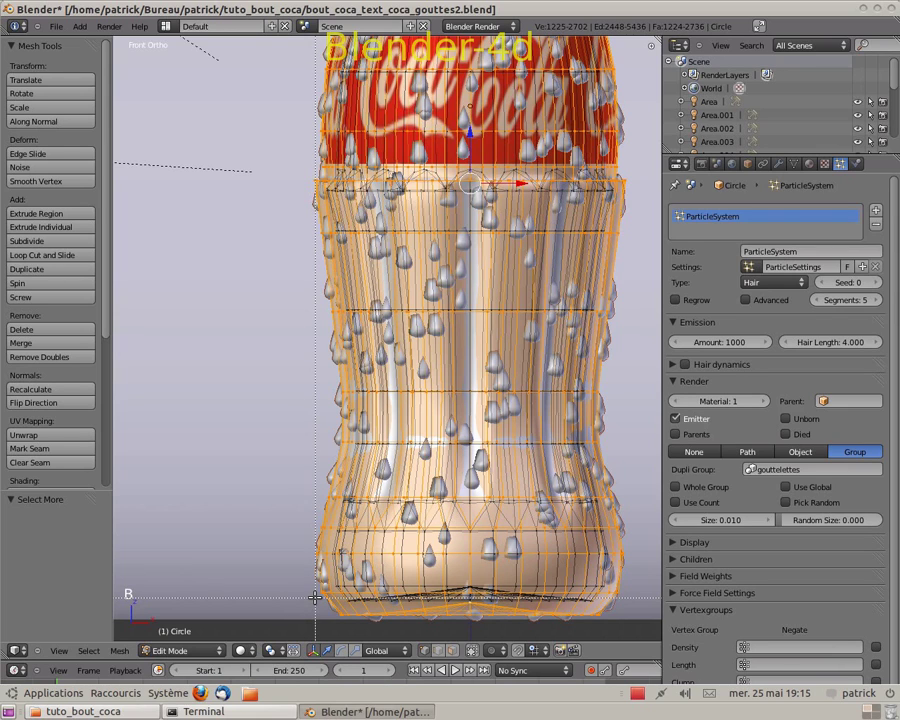
{"action": "left_click_drag", "start_coordinate": [315, 597], "coordinate": [627, 633]}
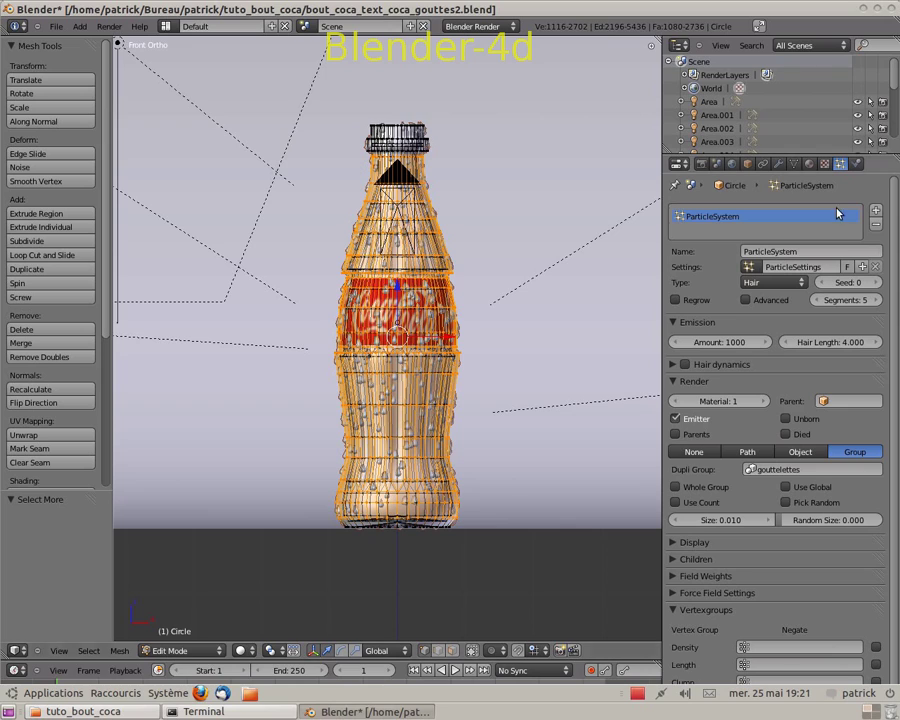
- Assign the selected bottle vertices to the vertex group Group with weight 1.000 and finish editing the mesh
{"action": "left_click", "coordinate": [794, 164]}
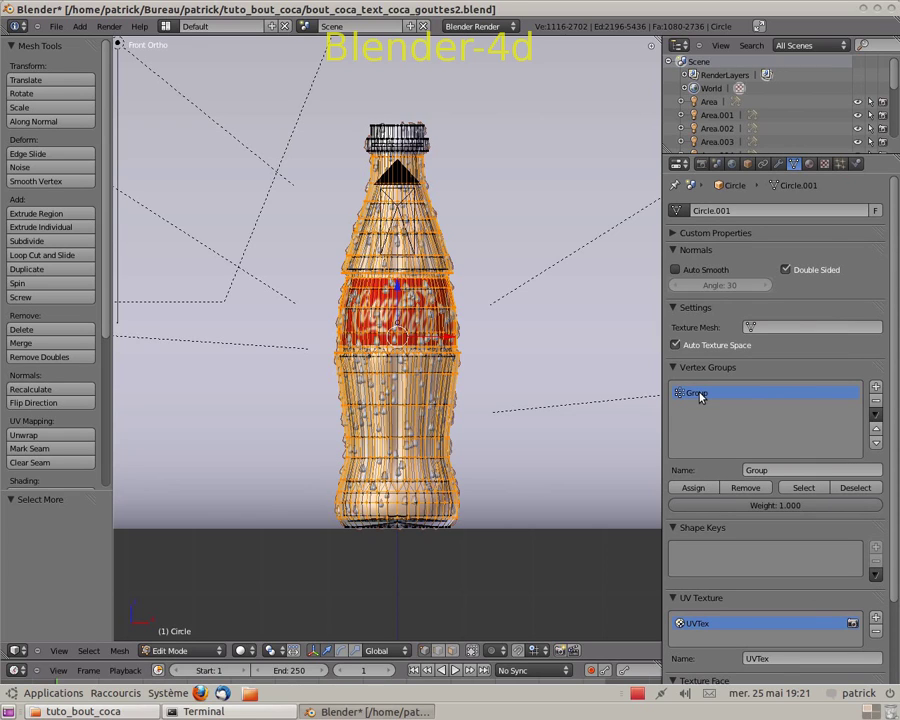
{"action": "left_click", "coordinate": [698, 488]}
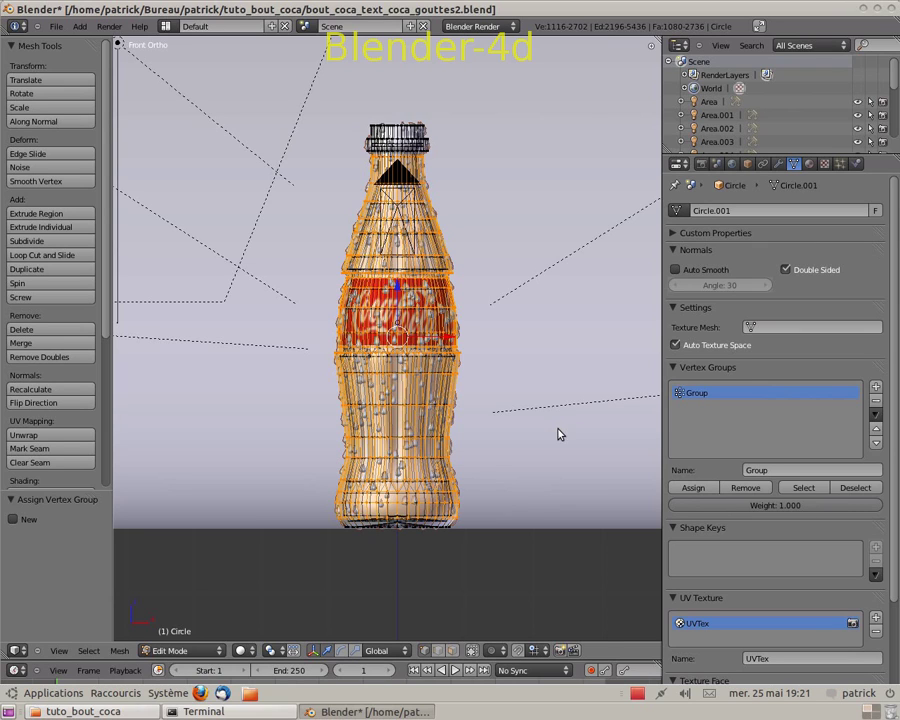
{"action": "key", "text": "Tab"}
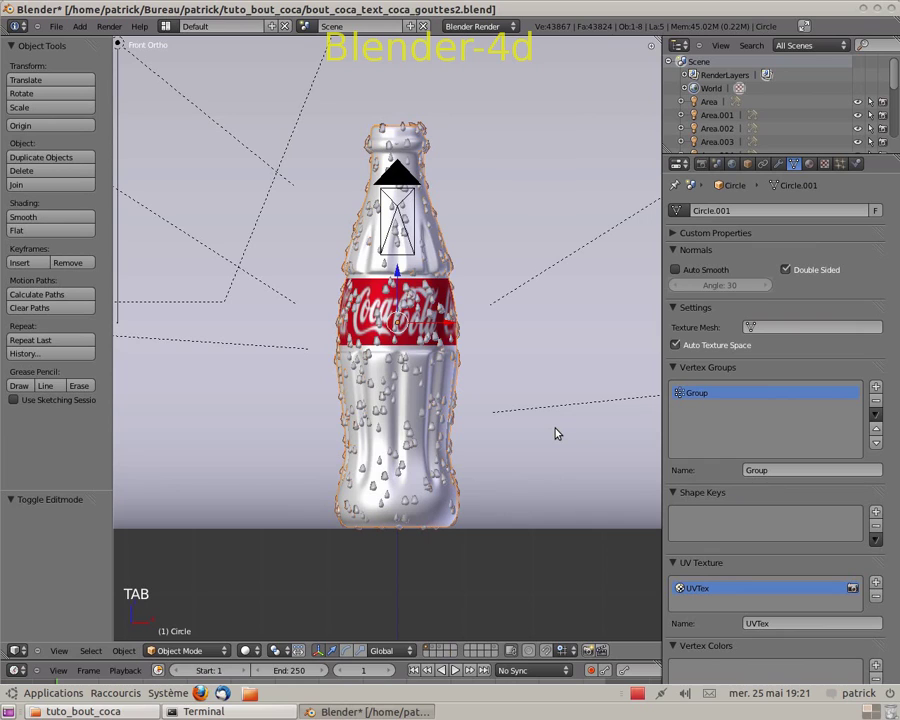
- Restrict the particle system's density to the vertex group Group
{"action": "left_click", "coordinate": [840, 163]}
{"action": "scroll", "coordinate": [835, 568], "scroll_direction": "down", "scroll_amount": 2}
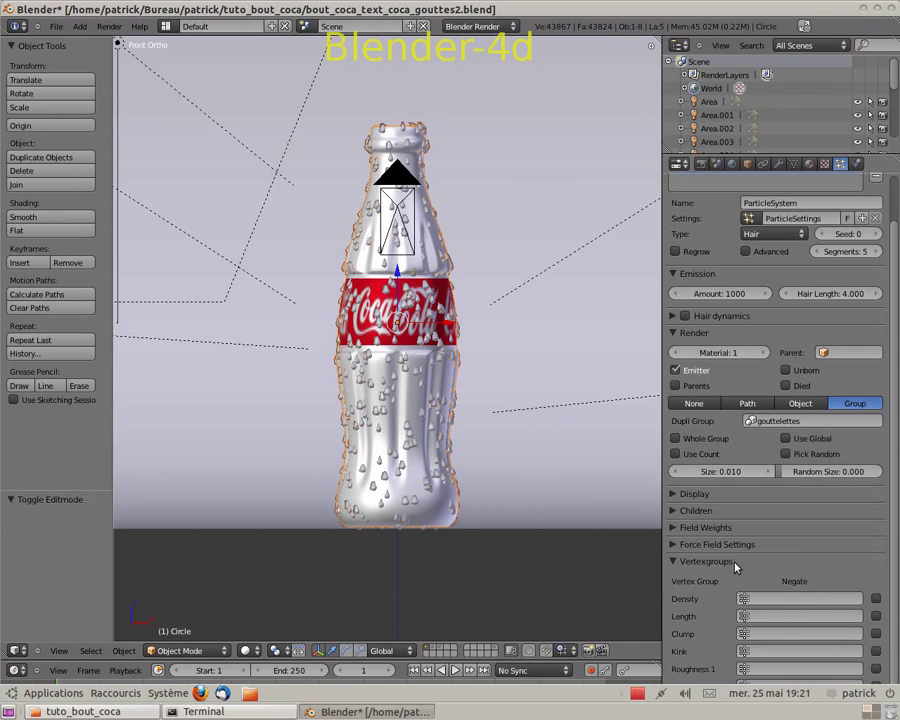
{"action": "left_click", "coordinate": [776, 599]}
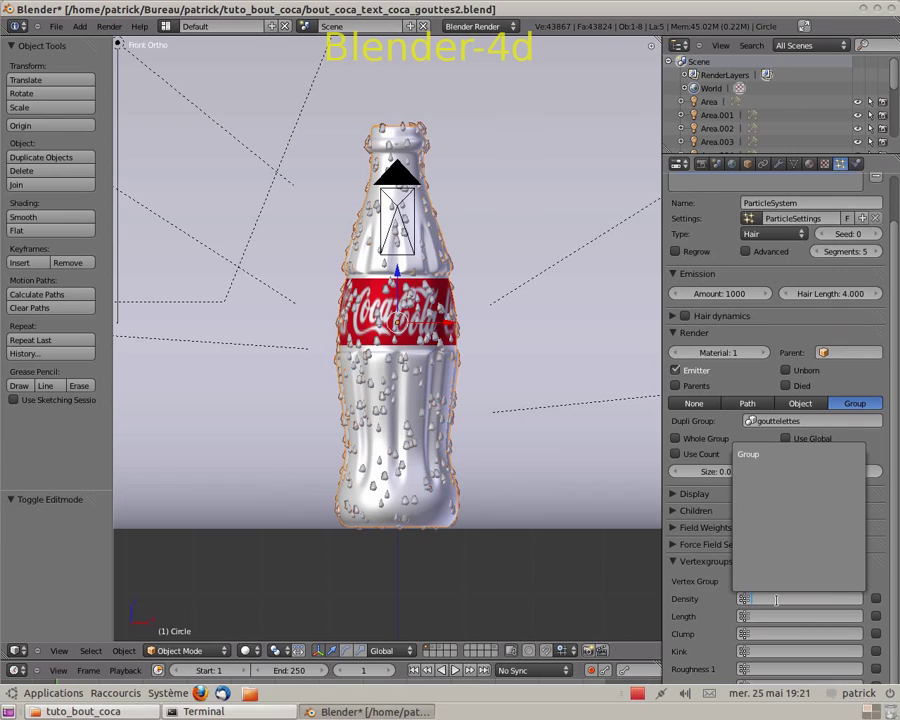
{"action": "left_click", "coordinate": [757, 456]}
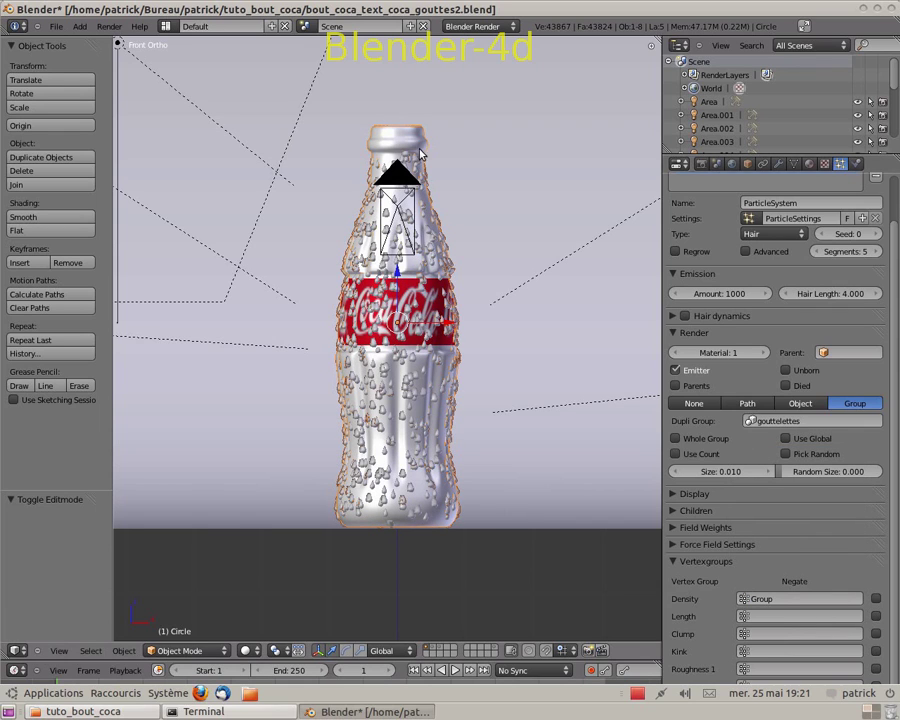
- Inspect the bottle's vertex group weights in Weight Paint mode and return to Object Mode
{"action": "left_click", "coordinate": [224, 651]}
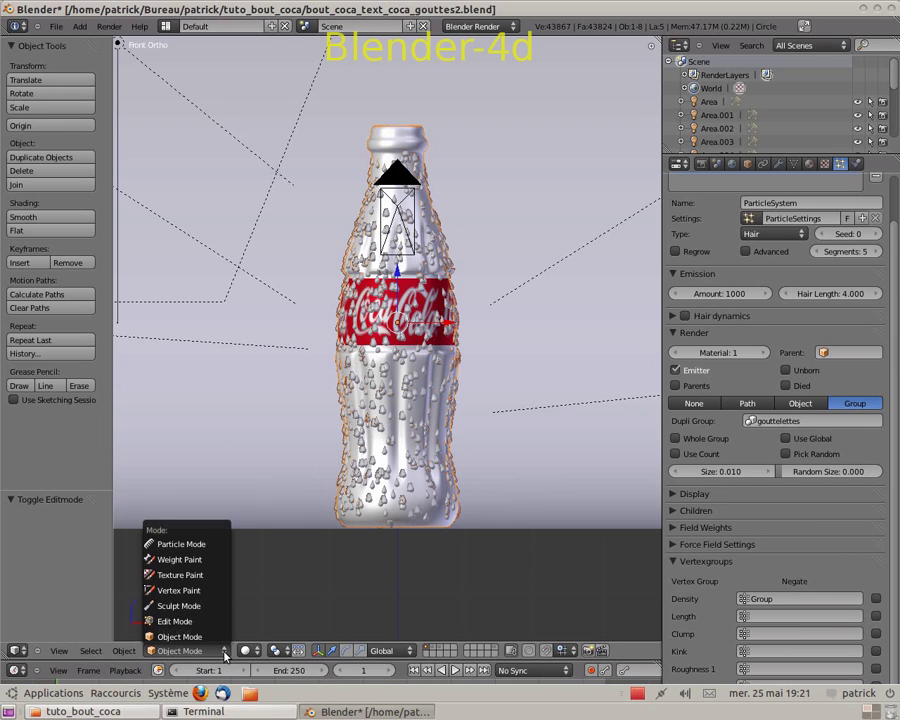
{"action": "left_click", "coordinate": [194, 562]}
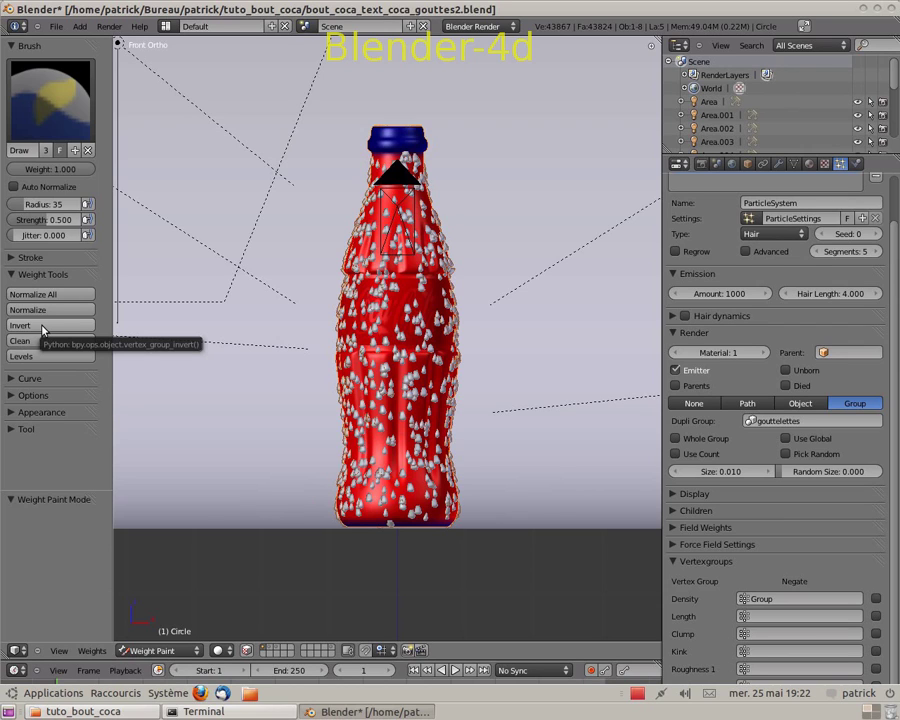
{"action": "left_click", "coordinate": [199, 651]}
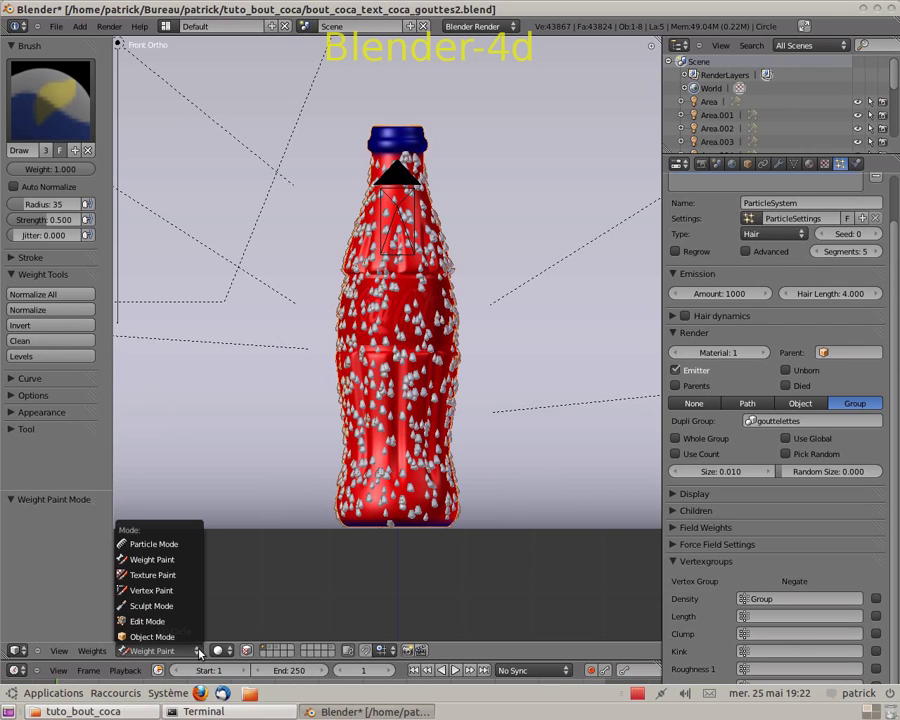
{"action": "left_click", "coordinate": [151, 637]}
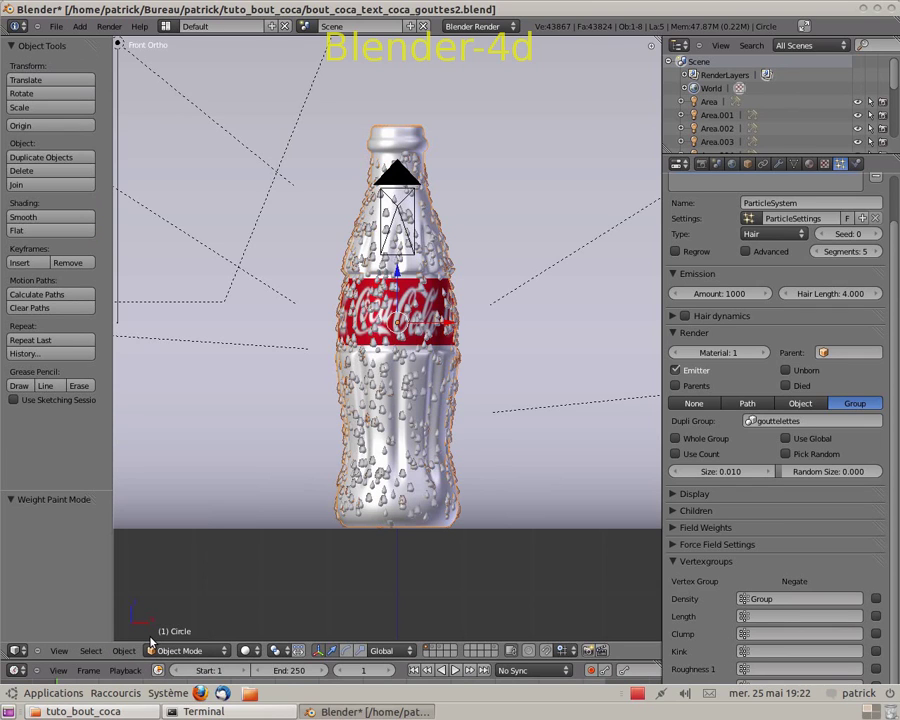
{"action": "left_click", "coordinate": [637, 694]}
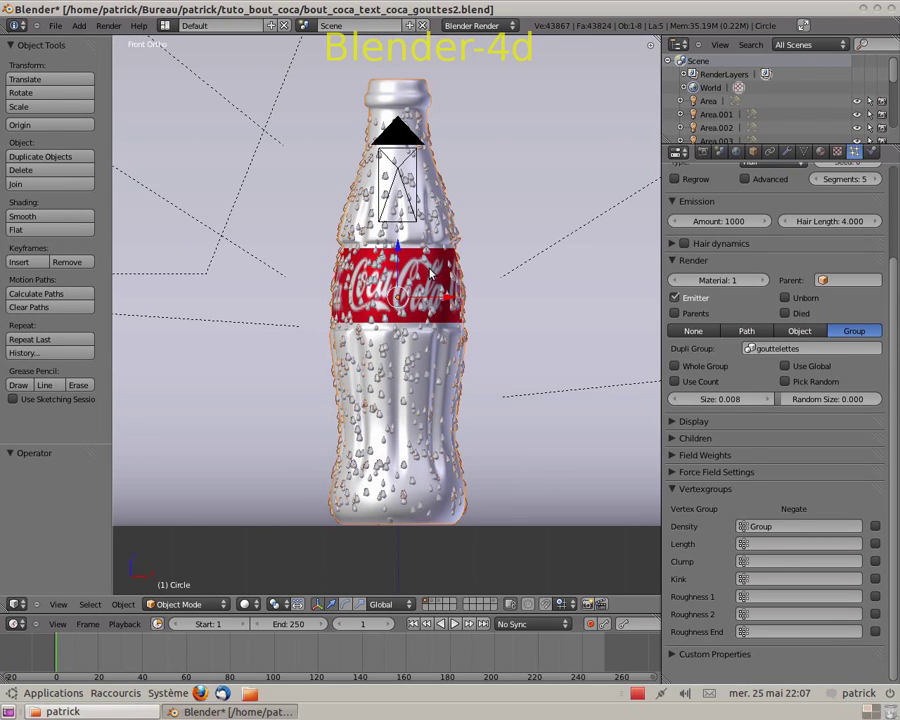
- Enable Use Count for the drop group and set the count of the Icosphere drop to 4
{"action": "left_click", "coordinate": [676, 383]}
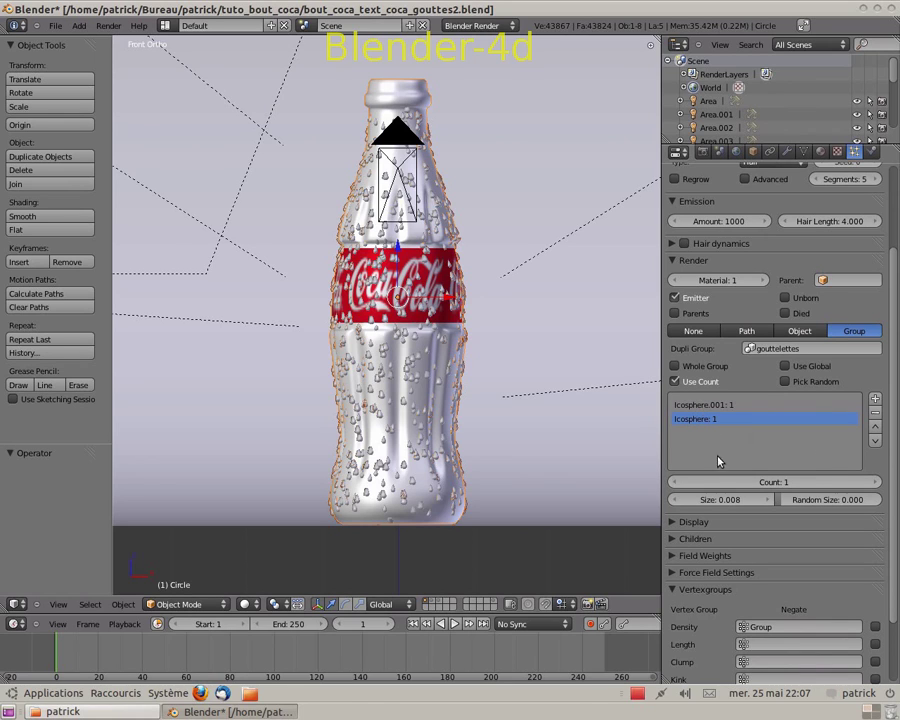
{"action": "left_click", "coordinate": [877, 483]}
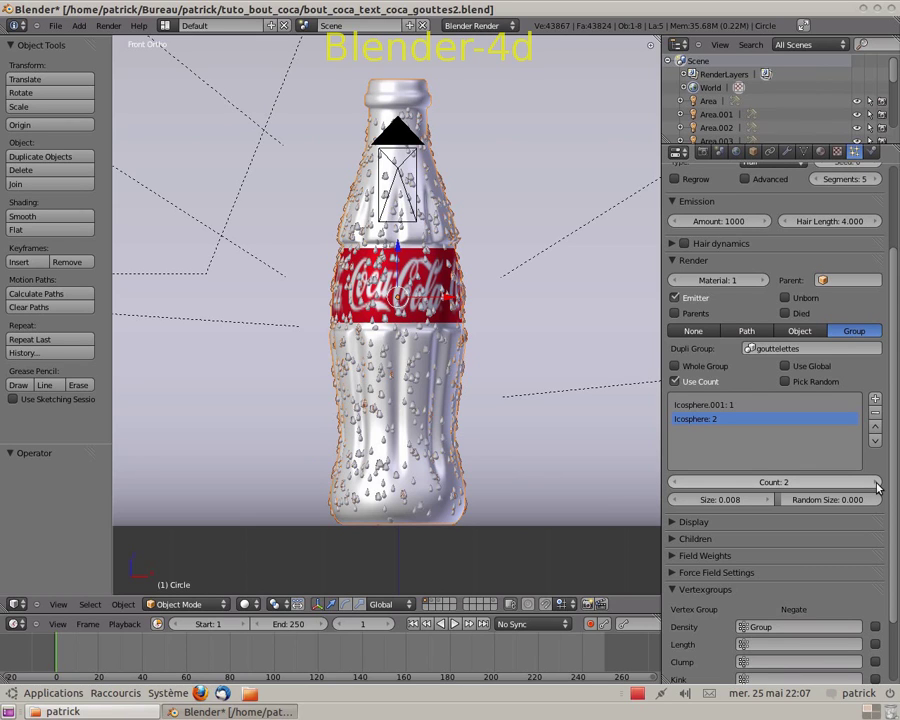
{"action": "left_click", "coordinate": [877, 483]}
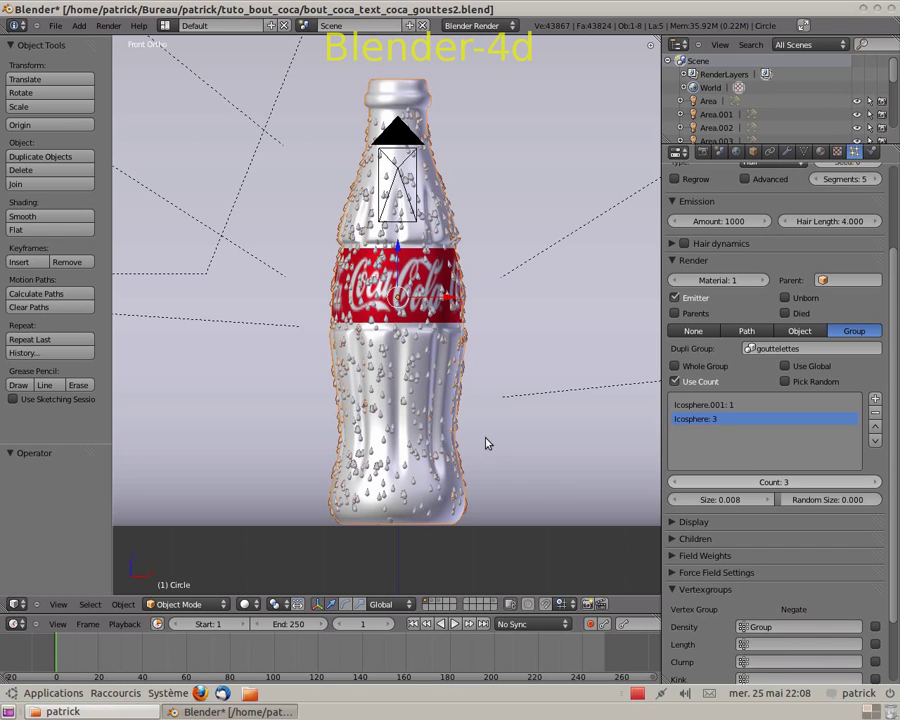
{"action": "left_click", "coordinate": [877, 483]}
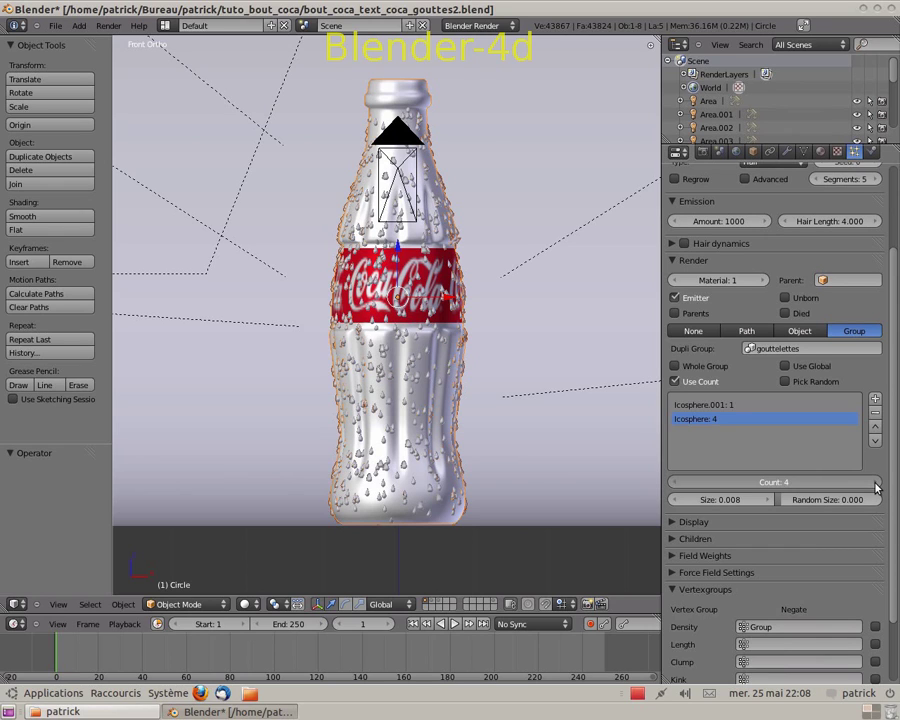
- Raise the Icosphere drop's count to 6 and enable Pick Random for the drop group
{"action": "left_click", "coordinate": [877, 483]}
{"action": "left_click", "coordinate": [877, 483]}
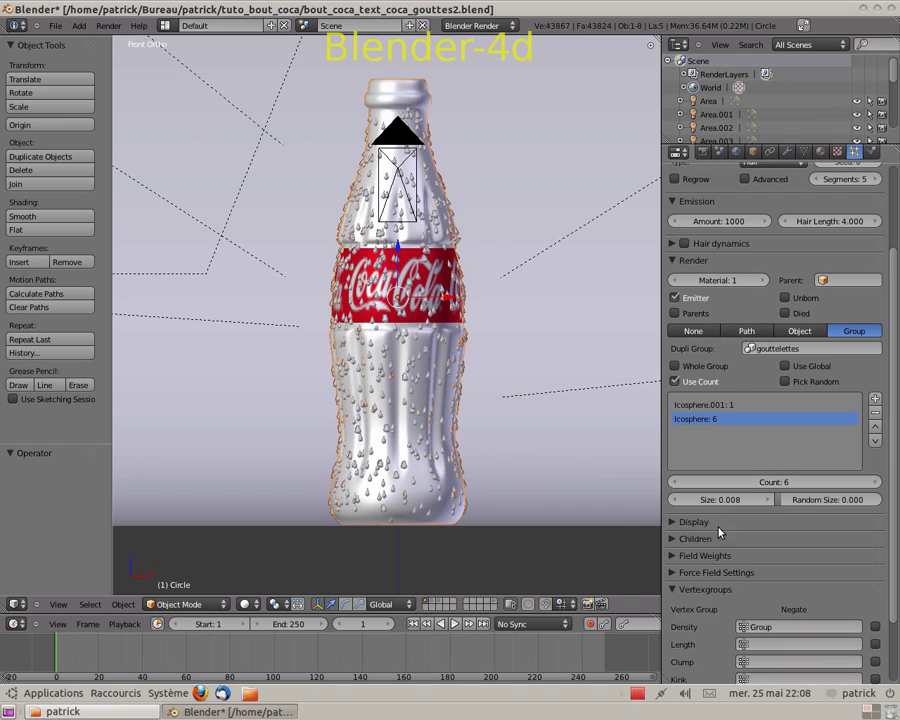
{"action": "left_click", "coordinate": [786, 383]}
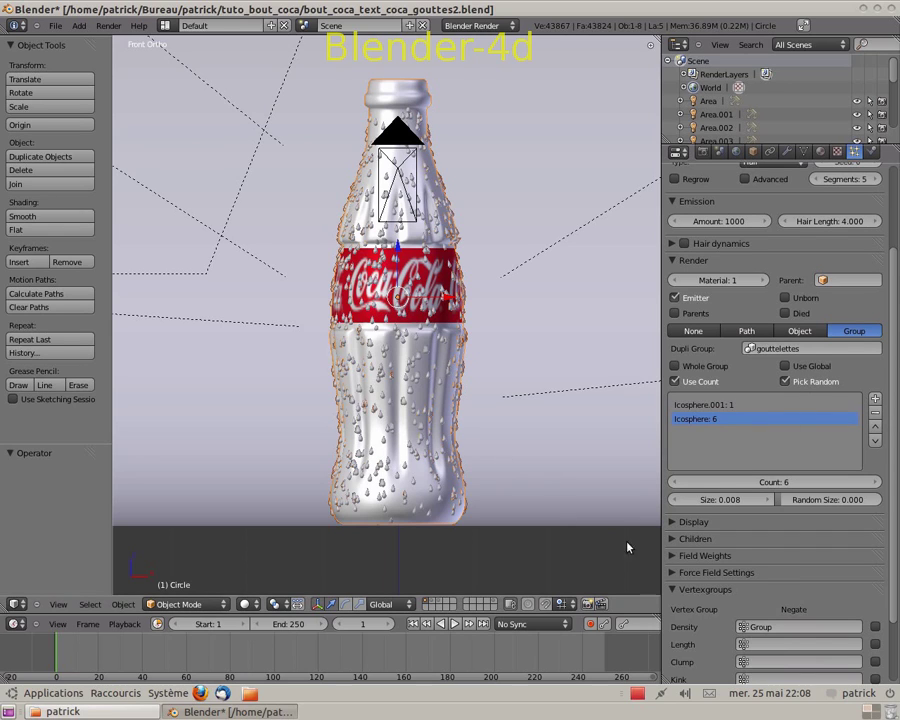
- Set the drop particles' random size to 0.128, keeping the base size at 0.008
{"action": "mouse_move", "coordinate": [822, 505]}
{"action": "left_mouse_down"}
{"action": "mouse_move", "coordinate": [830, 501]}
{"action": "mouse_move", "coordinate": [806, 504]}
{"action": "left_mouse_up"}
{"action": "left_click", "coordinate": [806, 504]}
{"action": "type", "text": "0.128"}
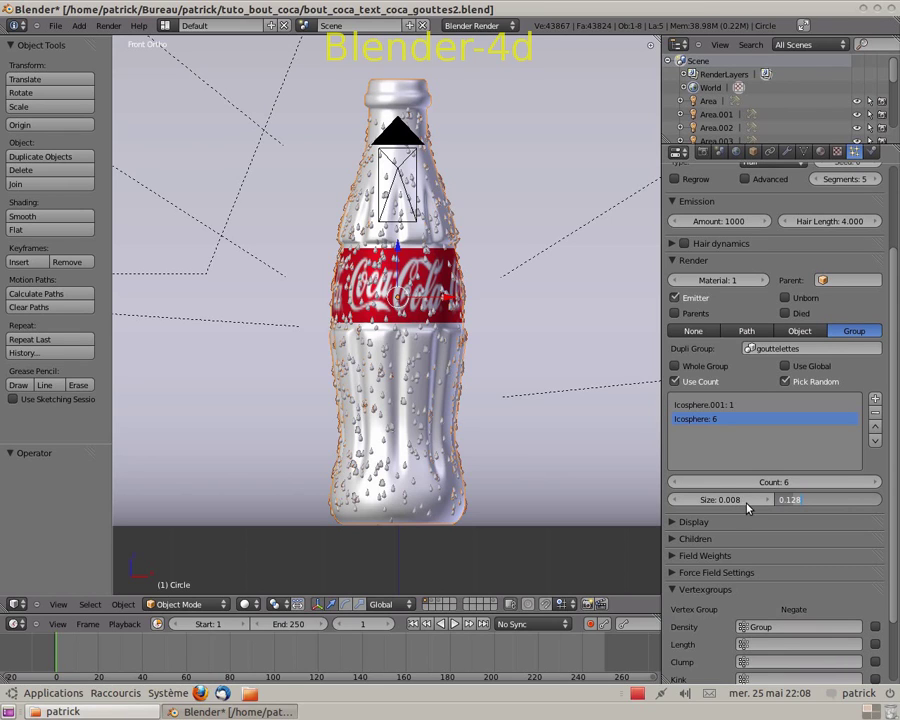
{"action": "left_click", "coordinate": [743, 503]}
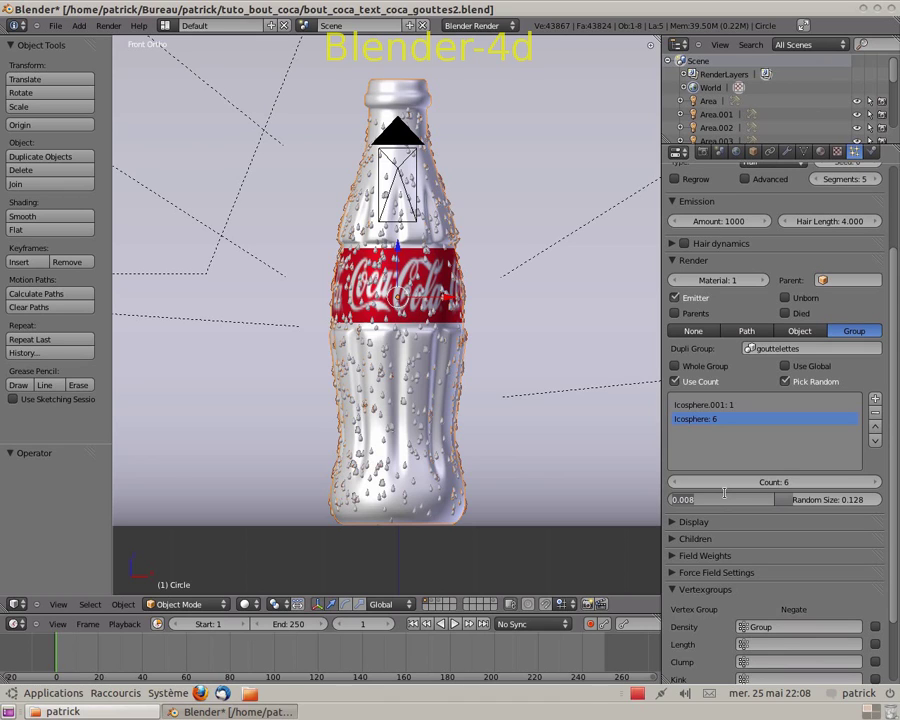
{"action": "key", "text": "Return"}
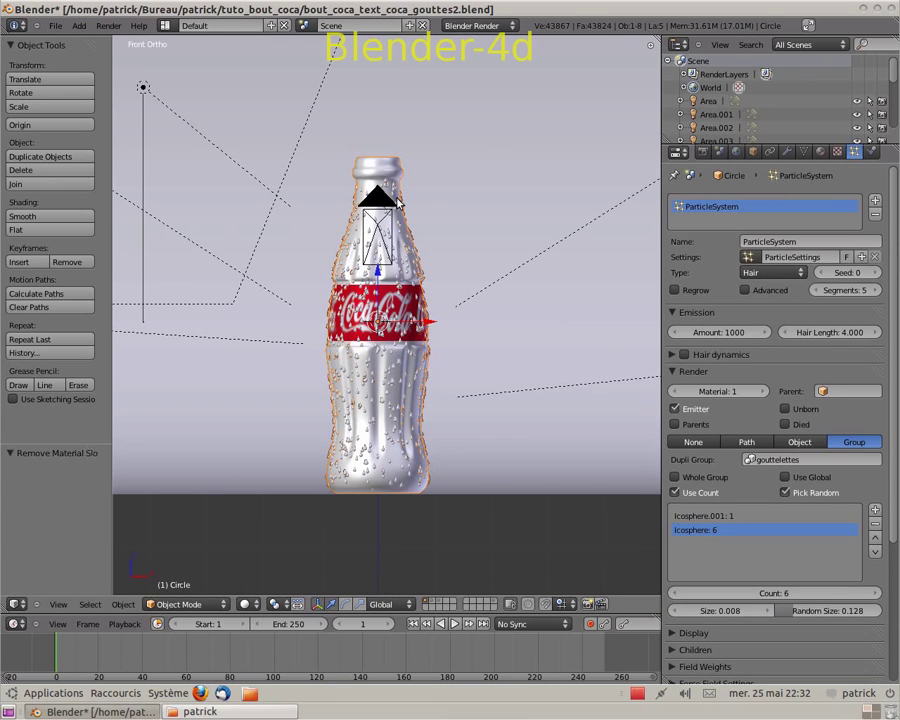
- Show the layer holding the drop models and give the pointed Icosphere drop a new material named goutte
{"action": "left_click", "coordinate": [494, 606]}
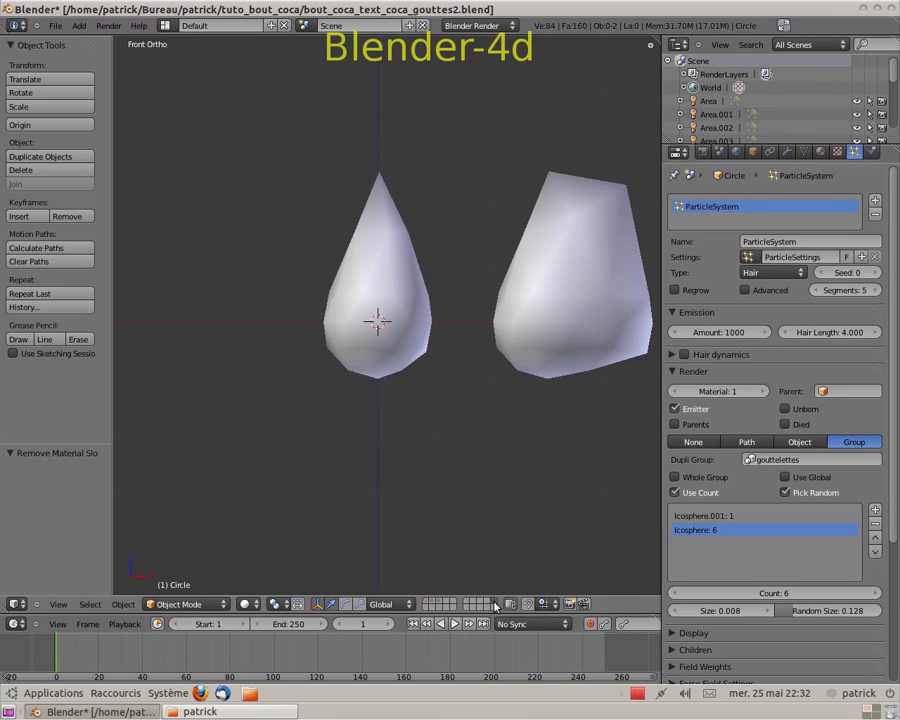
{"action": "right_click", "coordinate": [385, 314]}
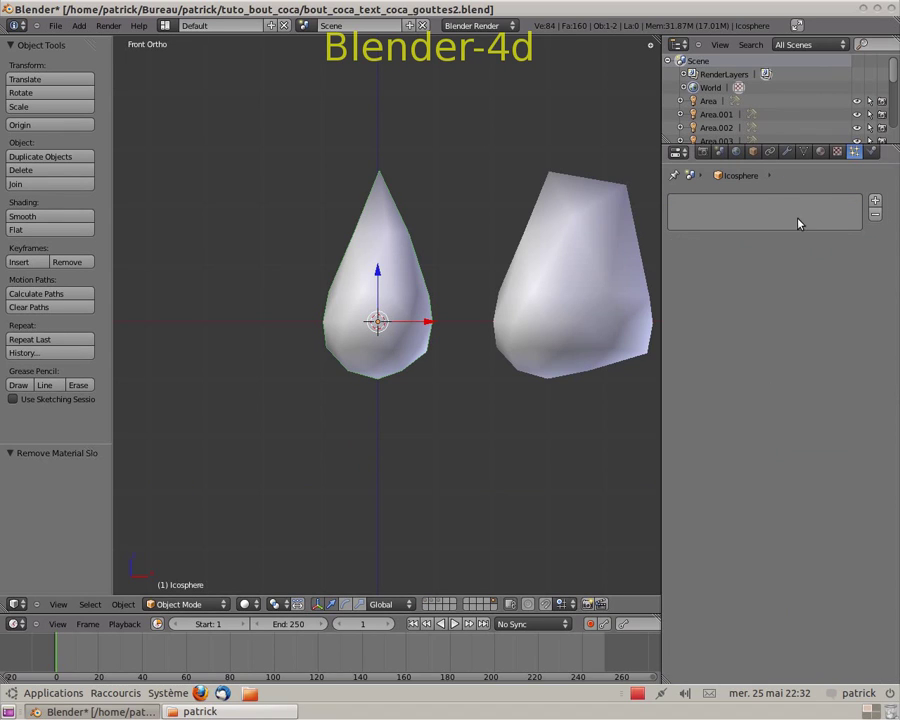
{"action": "left_click", "coordinate": [820, 155]}
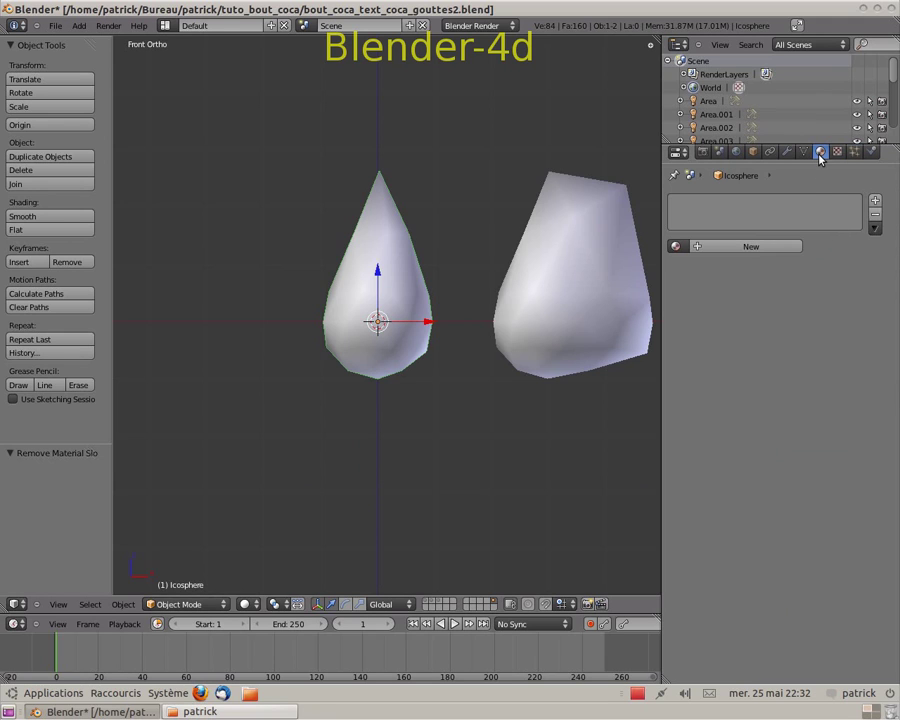
{"action": "left_click", "coordinate": [735, 247]}
{"action": "left_click", "coordinate": [728, 247]}
{"action": "type", "text": "g"}
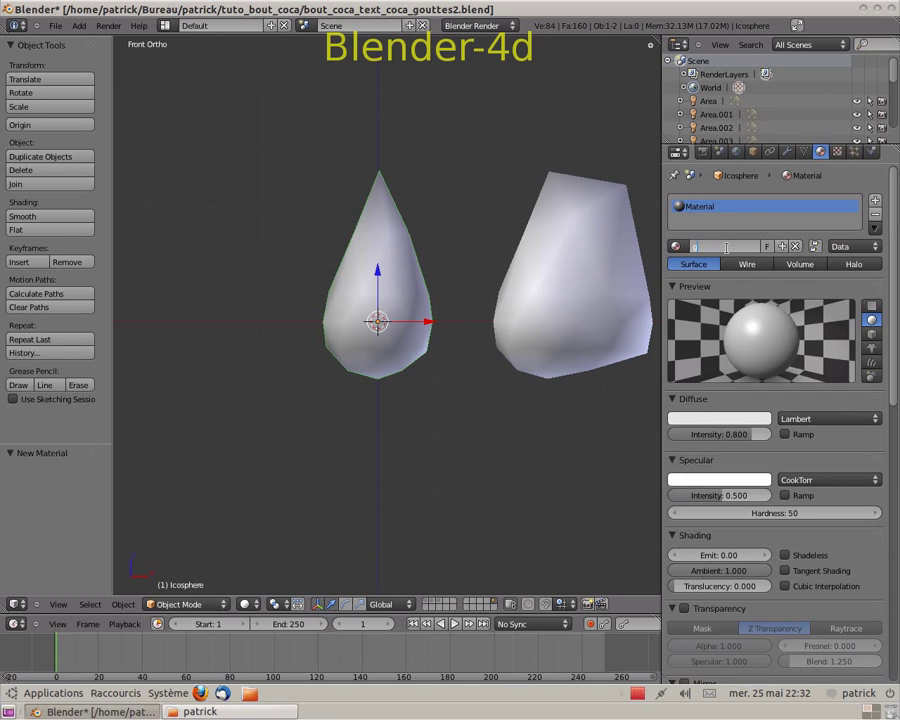
{"action": "type", "text": "outte"}
{"action": "key", "text": "Return"}
- Enable raytraced transparency on the goutte material and set its alpha to 0
{"action": "left_click", "coordinate": [685, 609]}
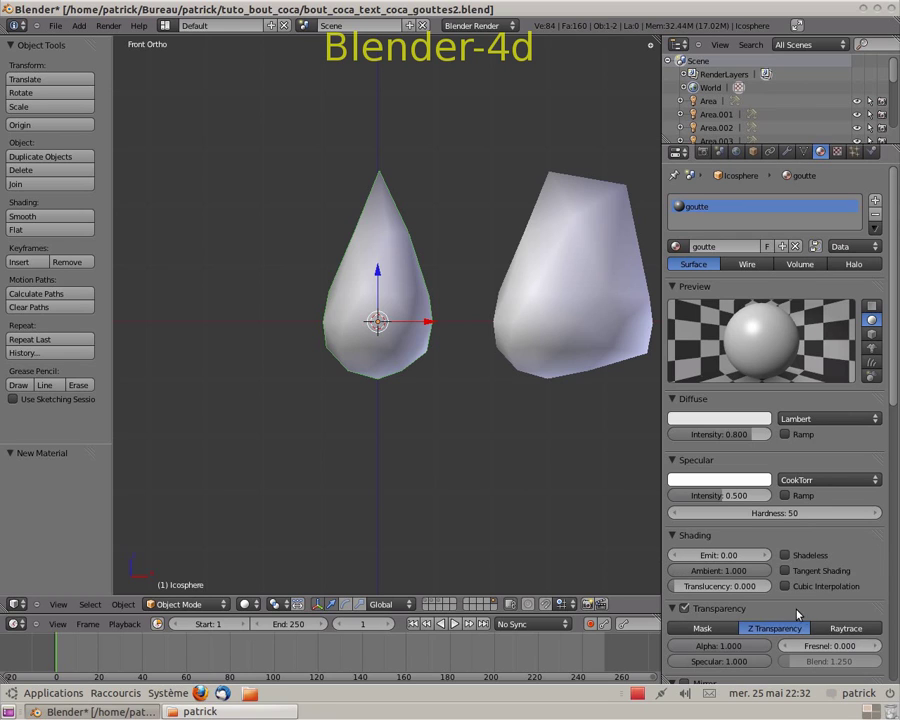
{"action": "left_click", "coordinate": [835, 628]}
{"action": "left_click_drag", "start_coordinate": [752, 646], "coordinate": [613, 663]}
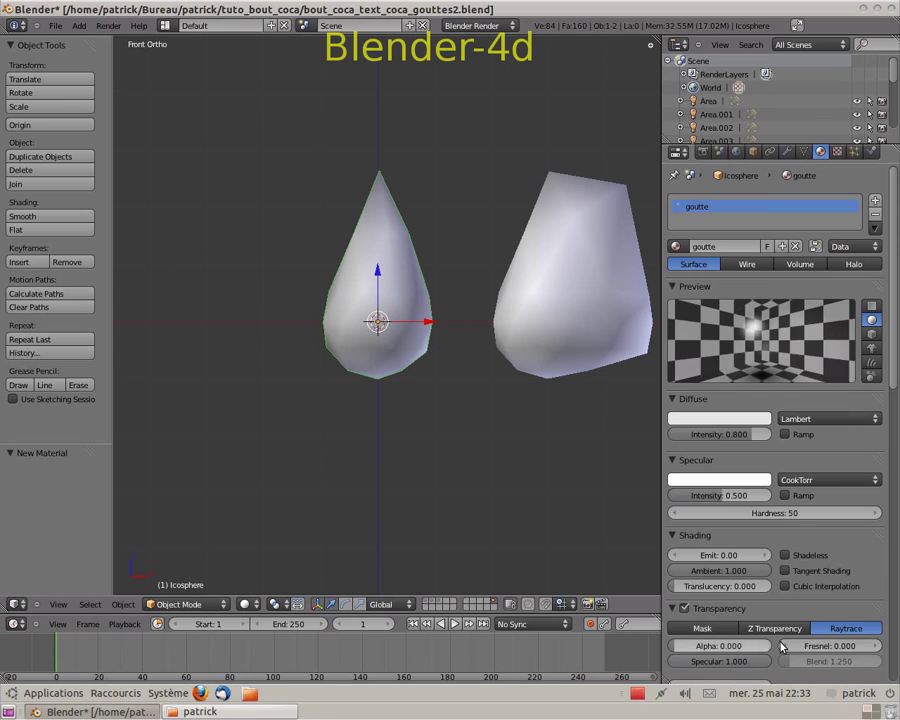
{"action": "scroll", "coordinate": [865, 598], "scroll_direction": "down", "scroll_amount": 3}
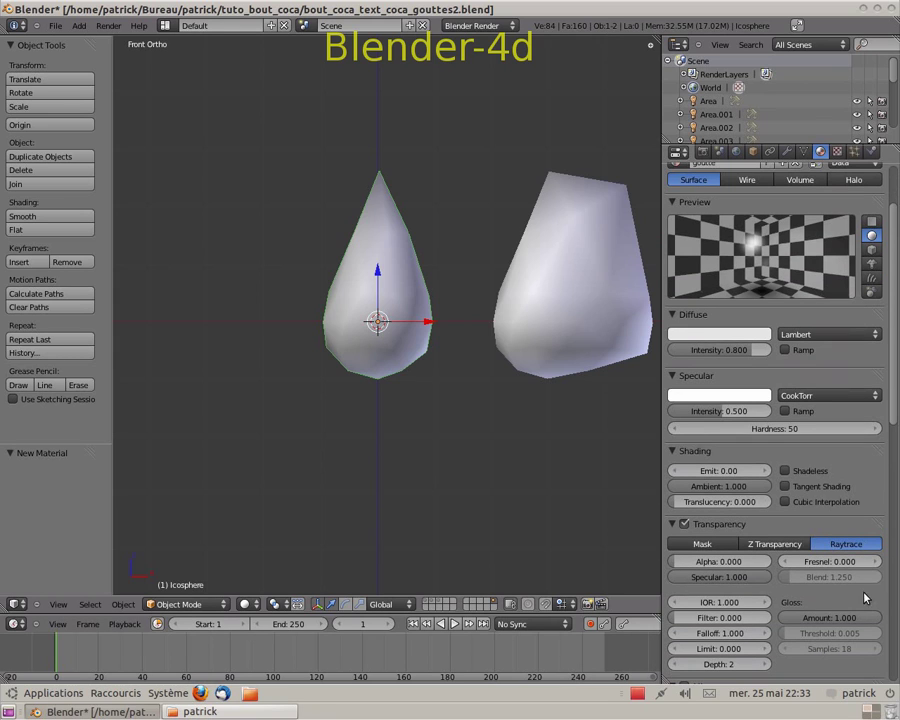
{"action": "left_click", "coordinate": [720, 602]}
{"action": "type", "text": "133"}
{"action": "key", "text": "Return"}
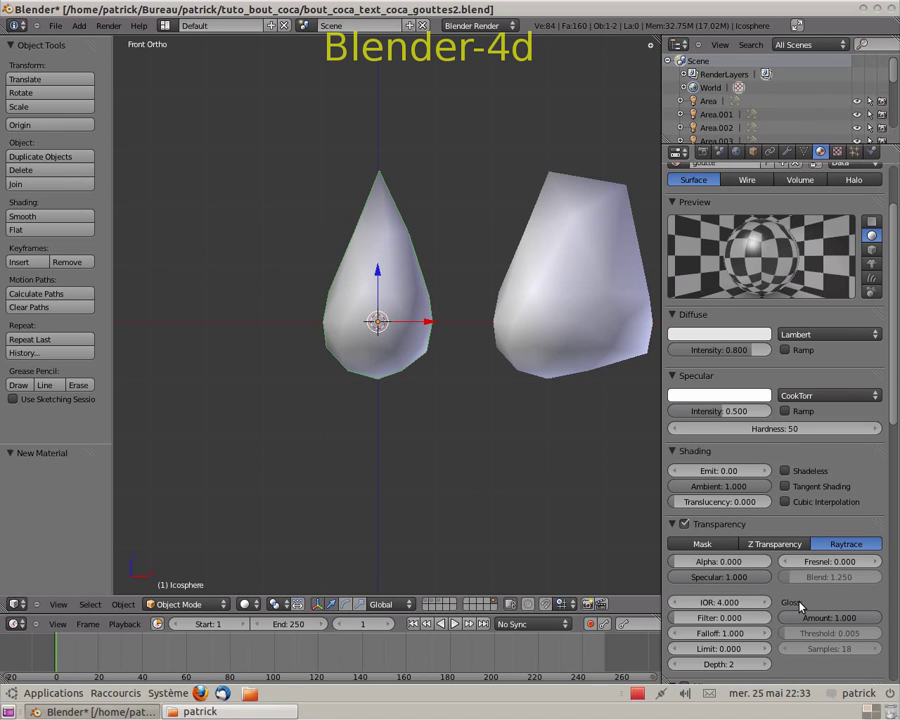
- Set the goutte material's transparency IOR to 1.2
{"action": "left_click", "coordinate": [719, 603]}
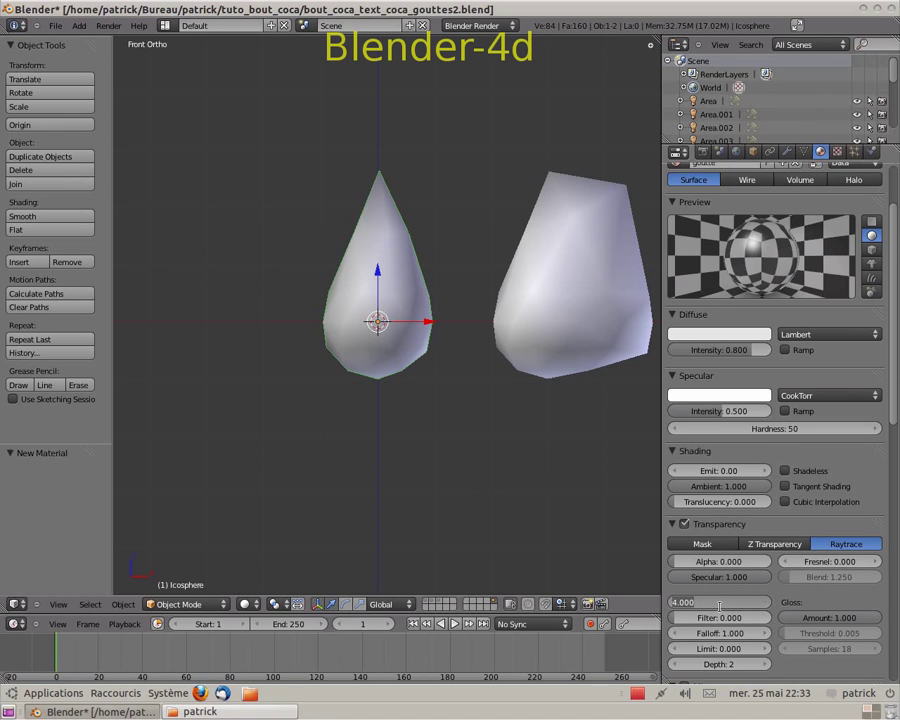
{"action": "type", "text": "1.2"}
{"action": "key", "text": "Return"}
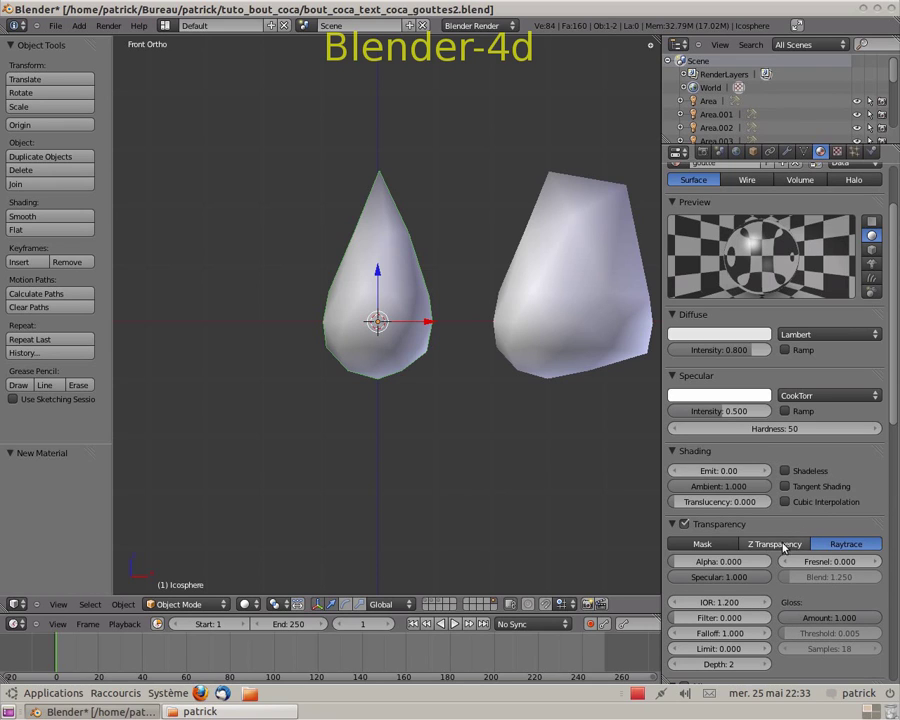
{"action": "scroll", "coordinate": [750, 310], "scroll_direction": "down", "scroll_amount": 1}
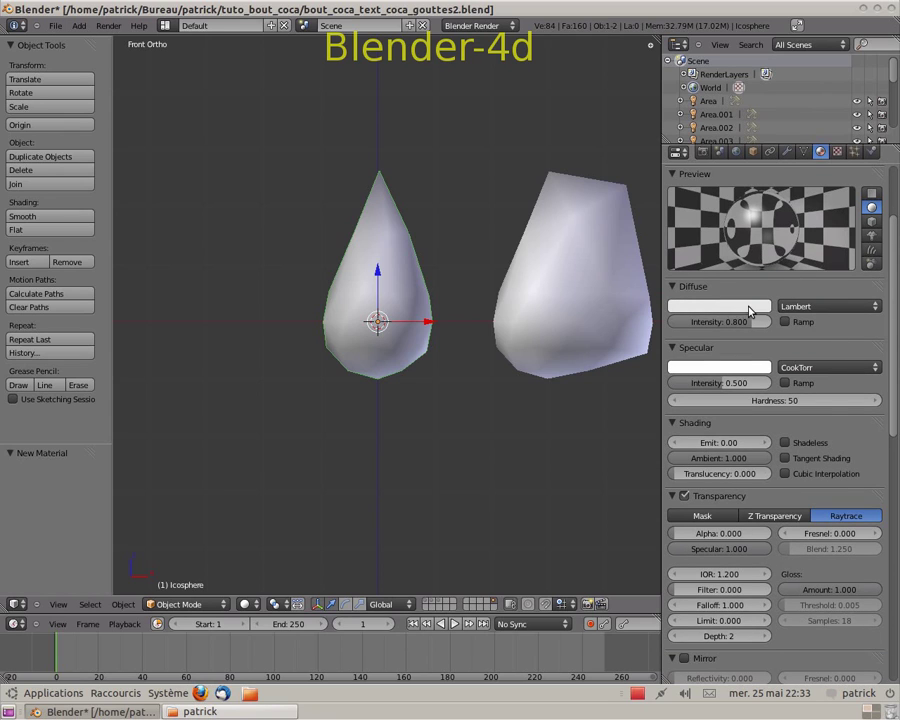
- Assign the existing goutte material to the wider Icosphere.001 drop, then reselect the pointed drop
{"action": "right_click", "coordinate": [563, 298]}
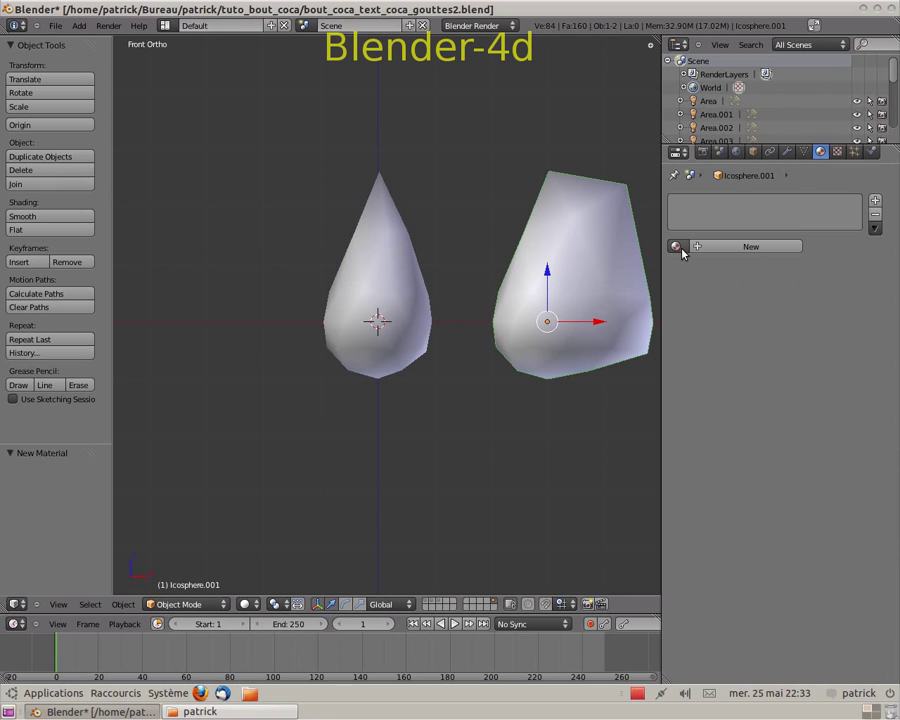
{"action": "left_click", "coordinate": [676, 246]}
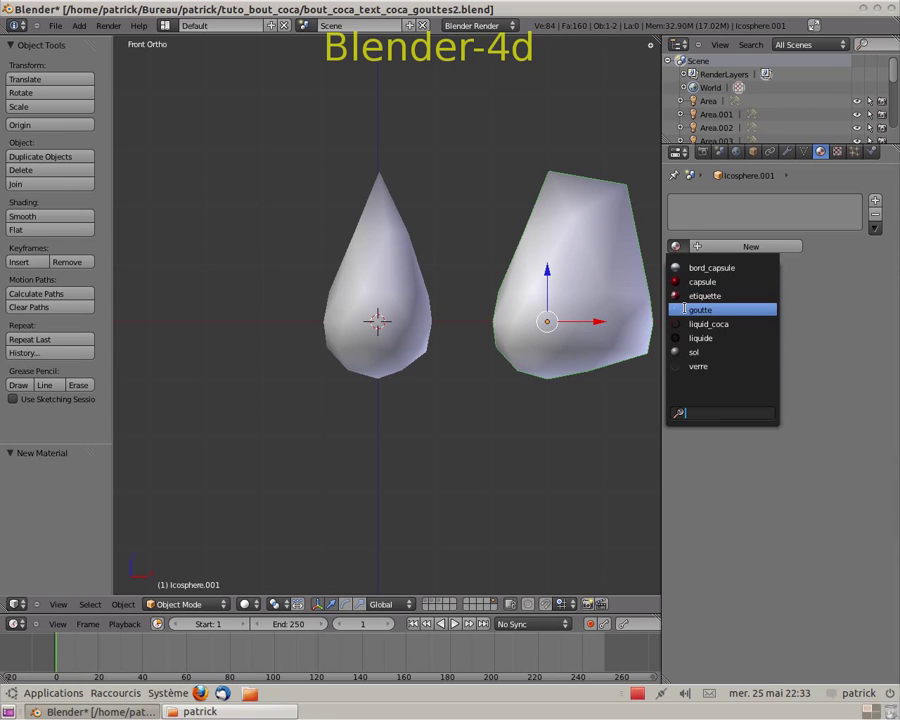
{"action": "left_click", "coordinate": [688, 310]}
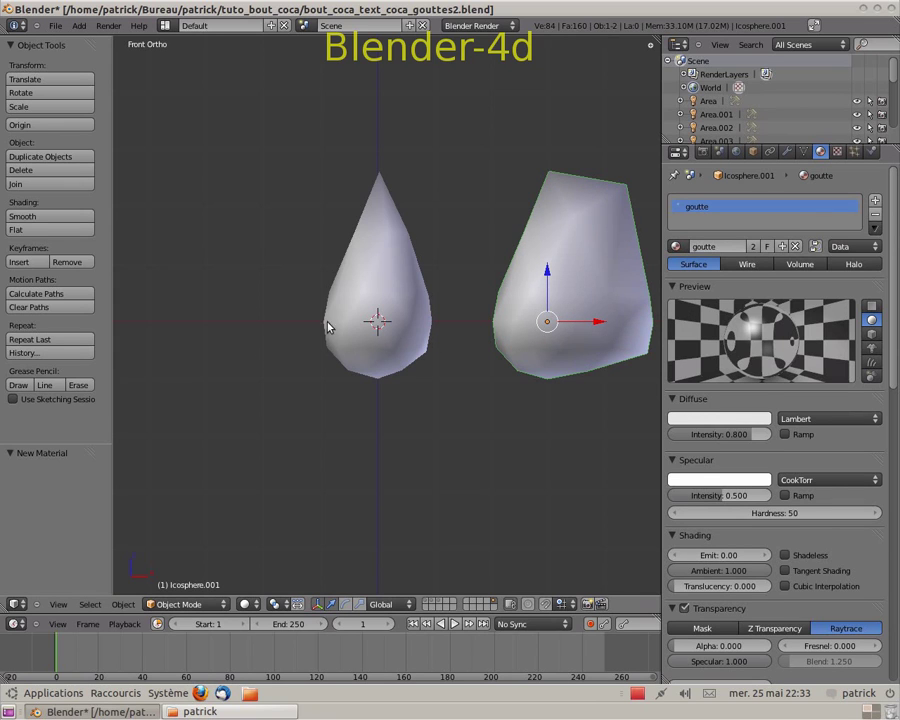
{"action": "right_click", "coordinate": [400, 331]}
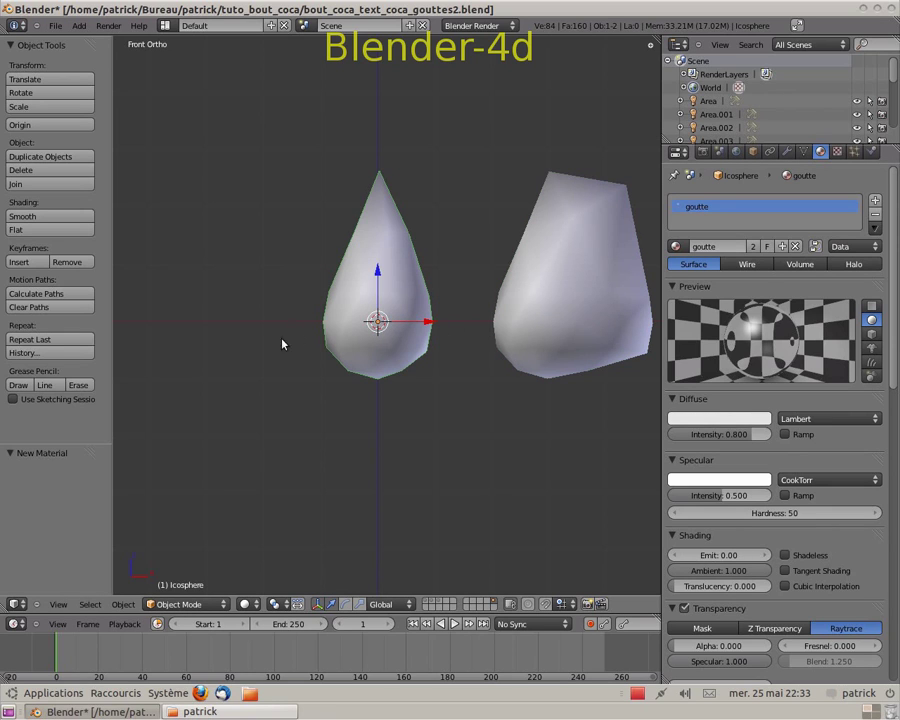
- Show the bottle's layers together with the cap's layer and render the scene
{"action": "left_click", "coordinate": [427, 604]}
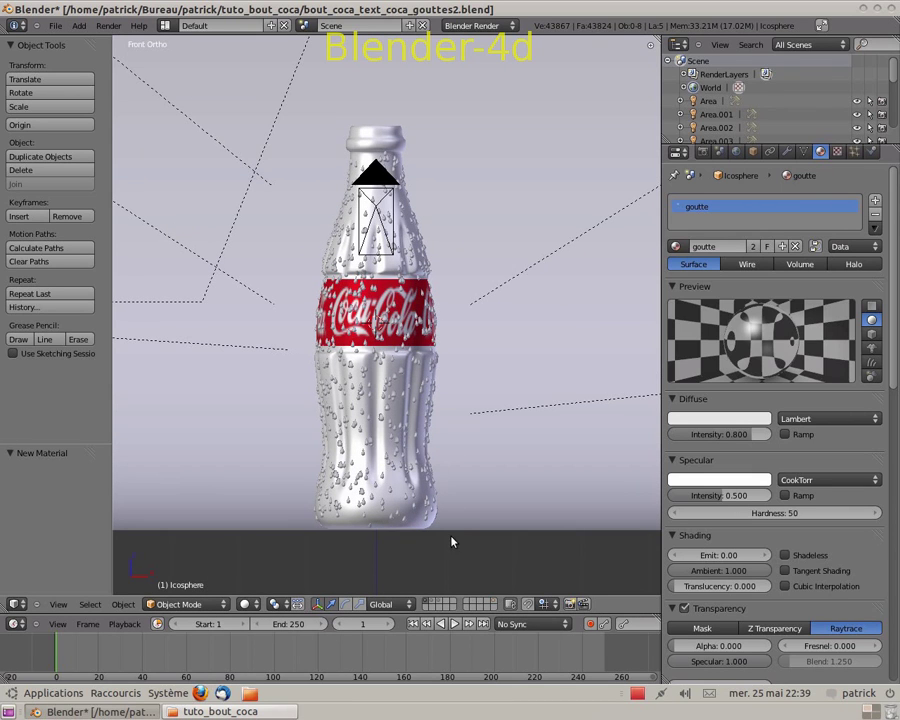
{"action": "left_click", "coordinate": [441, 604], "text": "shift"}
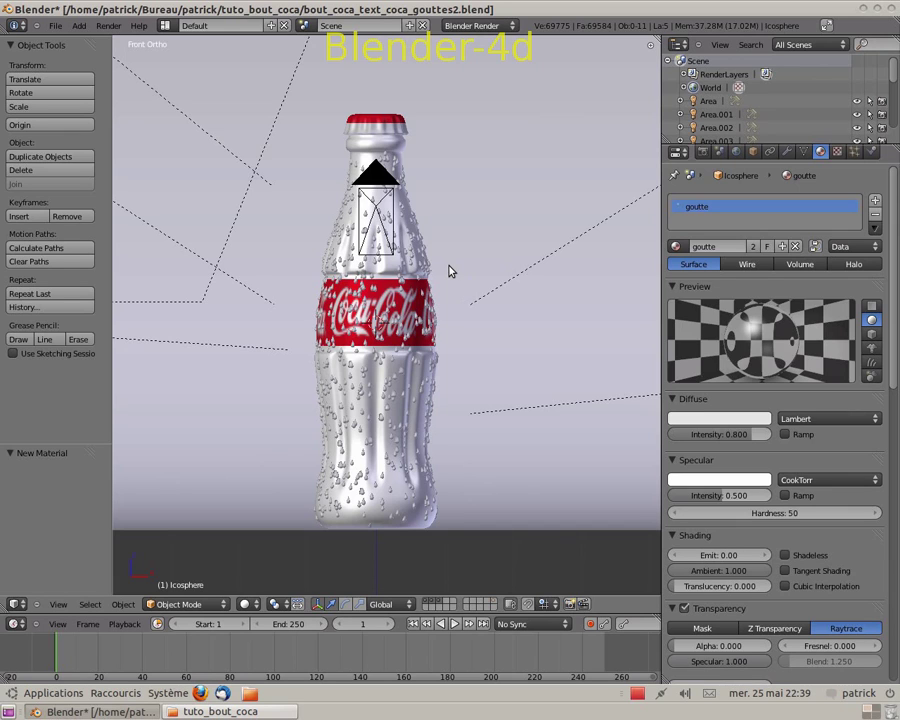
{"action": "key", "text": "F12"}
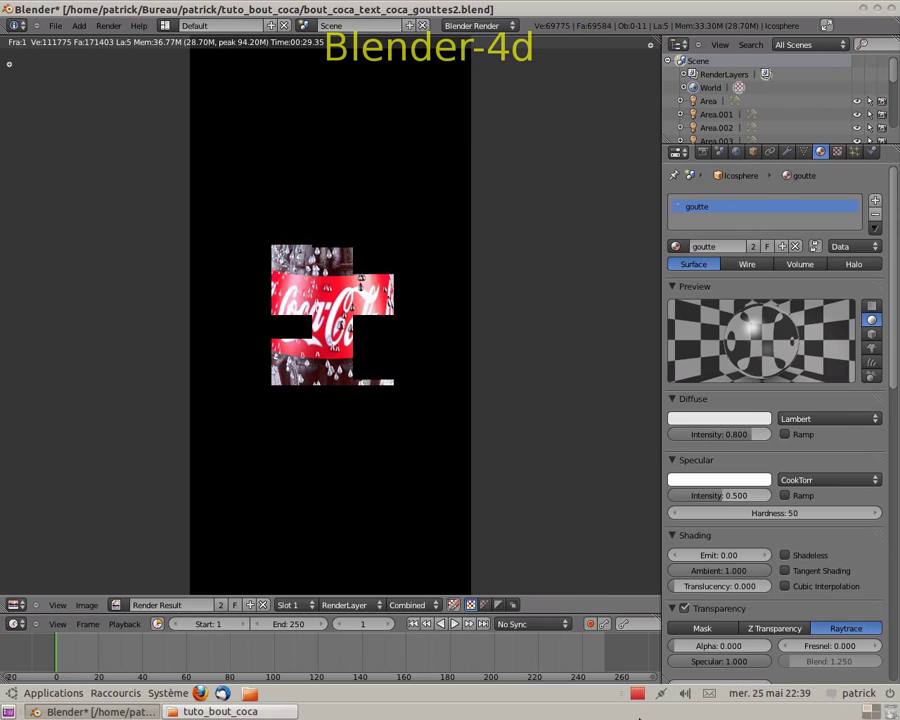
{"action": "left_click", "coordinate": [637, 695]}
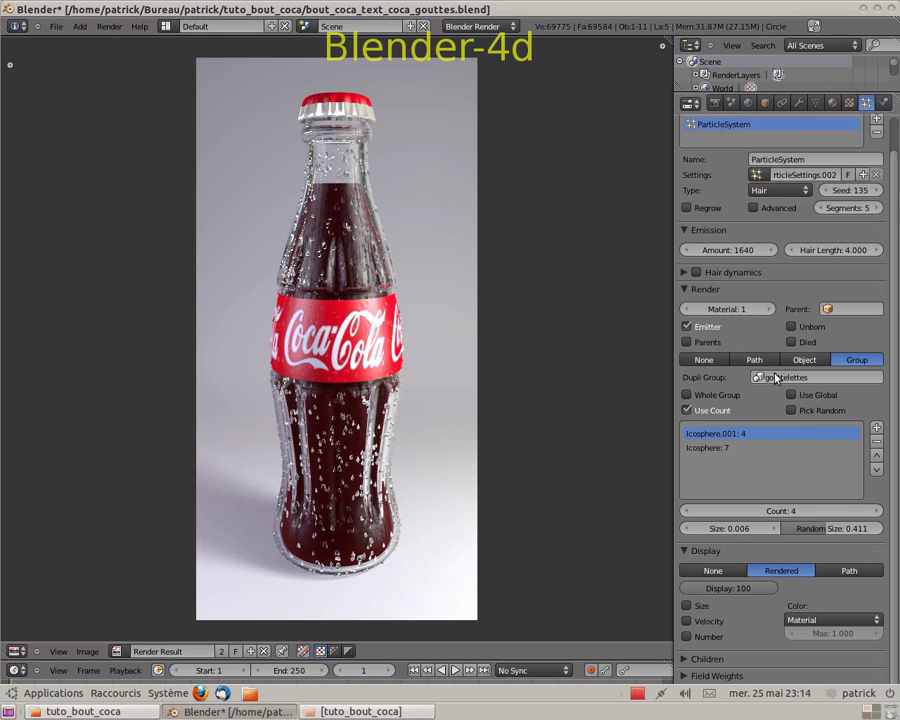
- Review the verre glass material's diffuse, specular, transparency and mirror settings on the bottle
{"action": "left_click", "coordinate": [831, 106]}
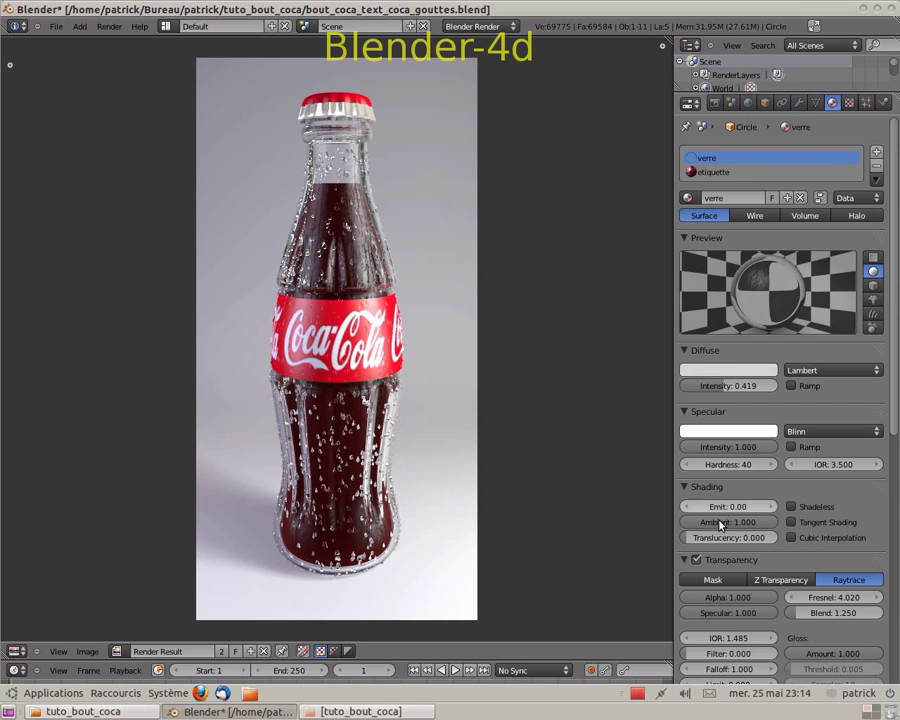
{"action": "scroll", "coordinate": [780, 530], "scroll_direction": "down", "scroll_amount": 3}
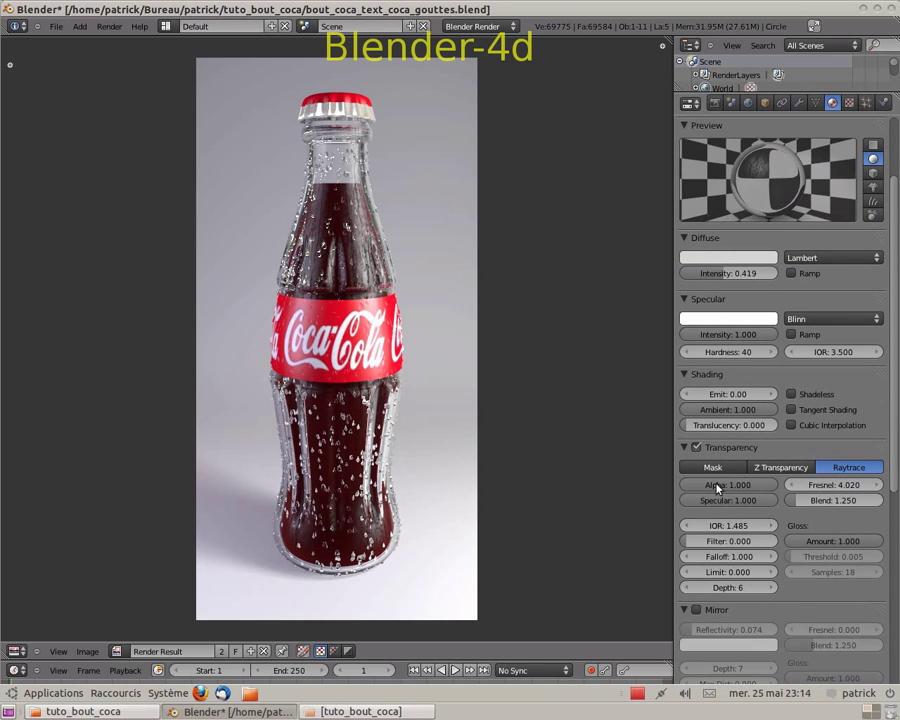
{"action": "scroll", "coordinate": [762, 532], "scroll_direction": "down", "scroll_amount": 3}
{"action": "scroll", "coordinate": [790, 352], "scroll_direction": "up", "scroll_amount": 4}
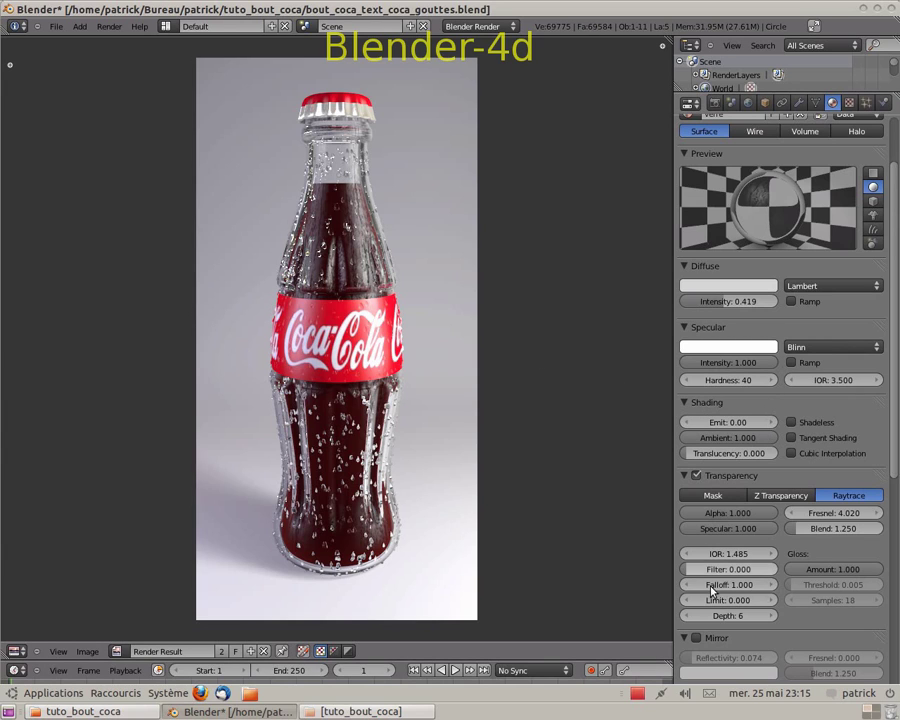
{"action": "scroll", "coordinate": [787, 627], "scroll_direction": "down", "scroll_amount": 1}
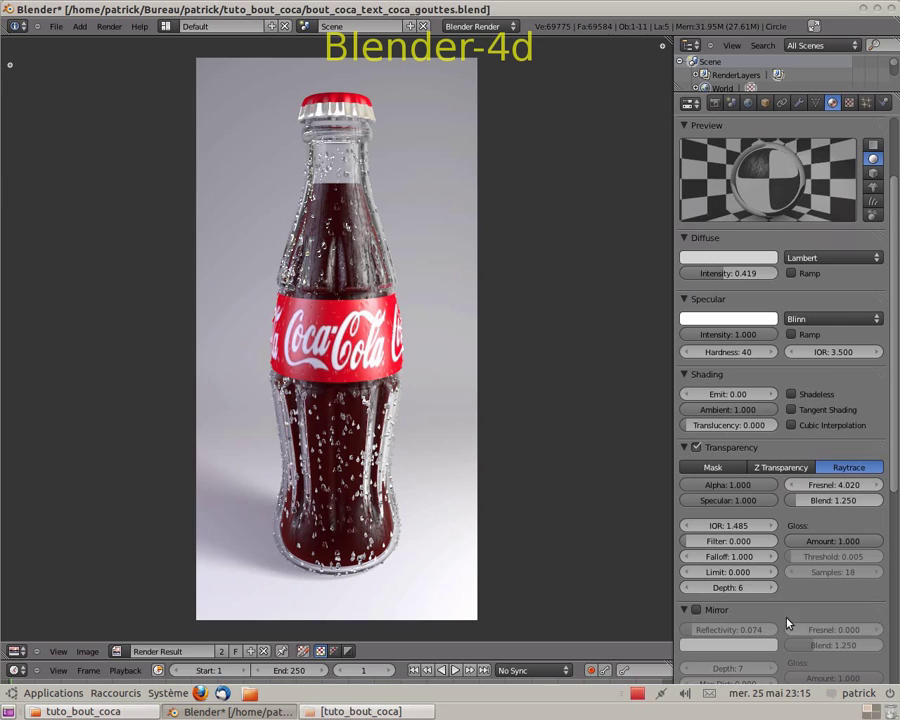